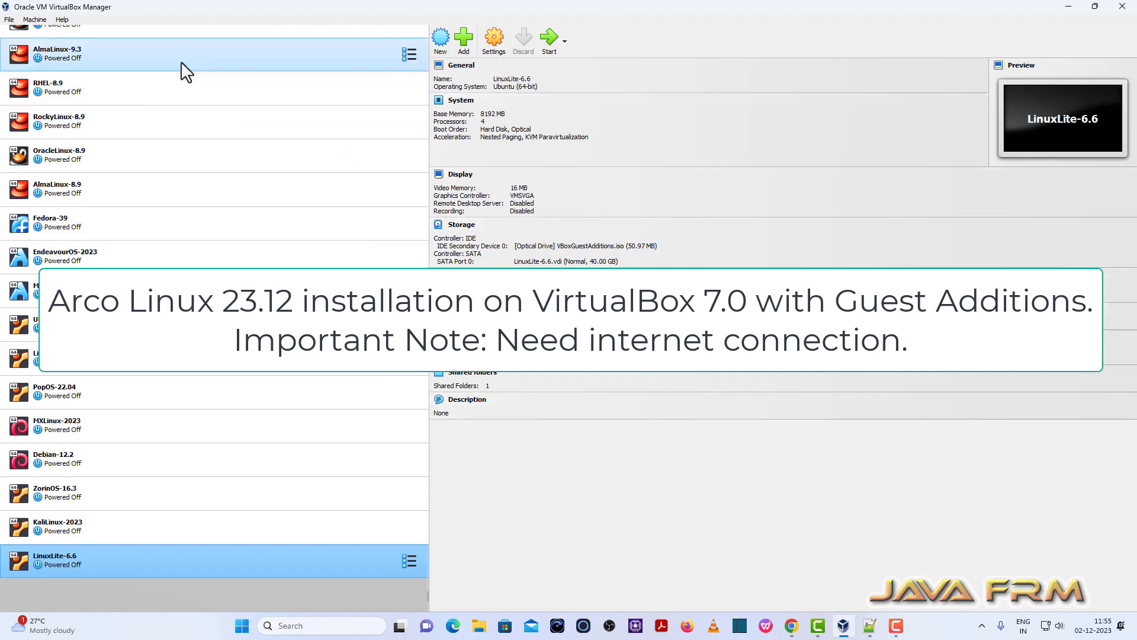
View the VirtualBox 7.0 version under Help > About VirtualBox, then close it.
{"action": "left_click", "coordinate": [63, 19]}
{"action": "left_click", "coordinate": [98, 111]}
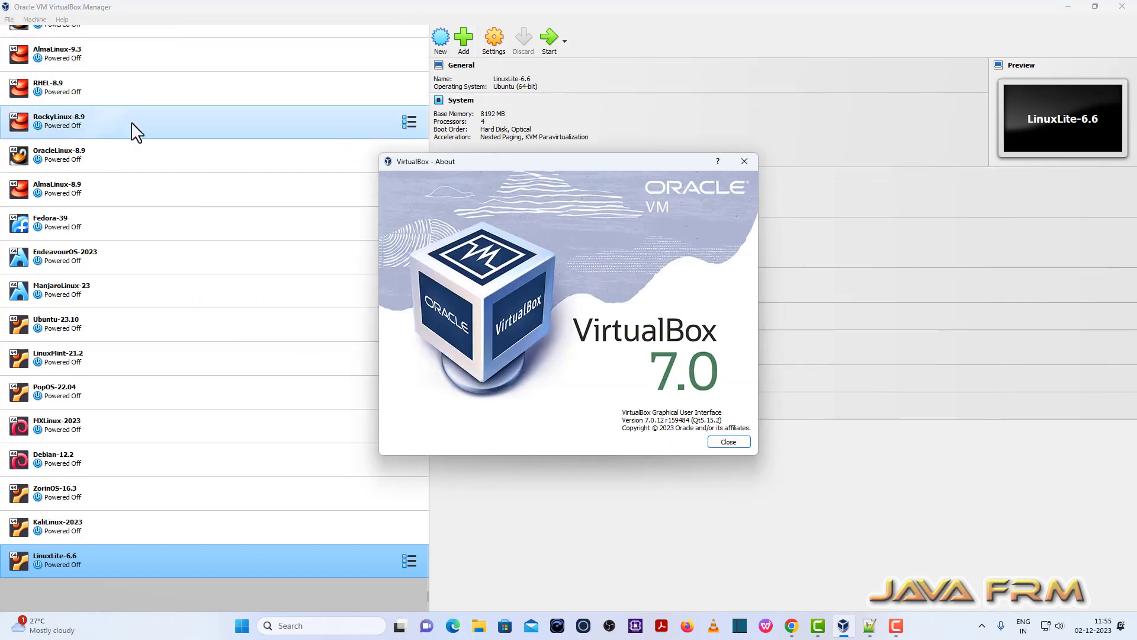
{"action": "left_click", "coordinate": [731, 443]}
Start a new VM named ArcoLinux-23 stored in E:\VirtualBox-VMs.
{"action": "left_click", "coordinate": [440, 38]}
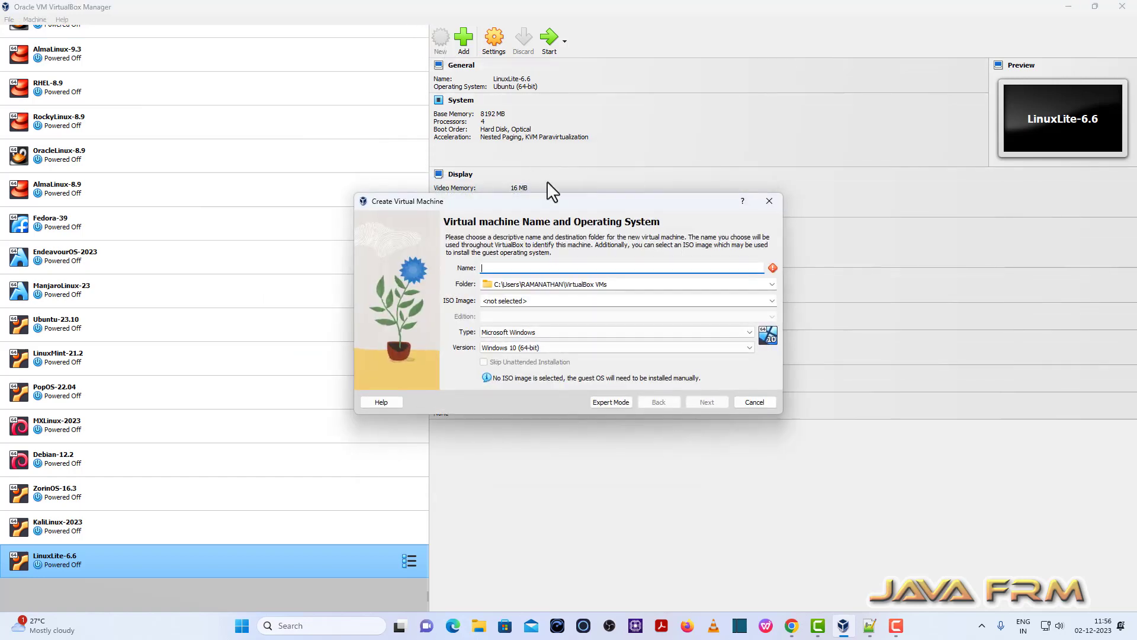
{"action": "type", "text": "ArcoLinux"}
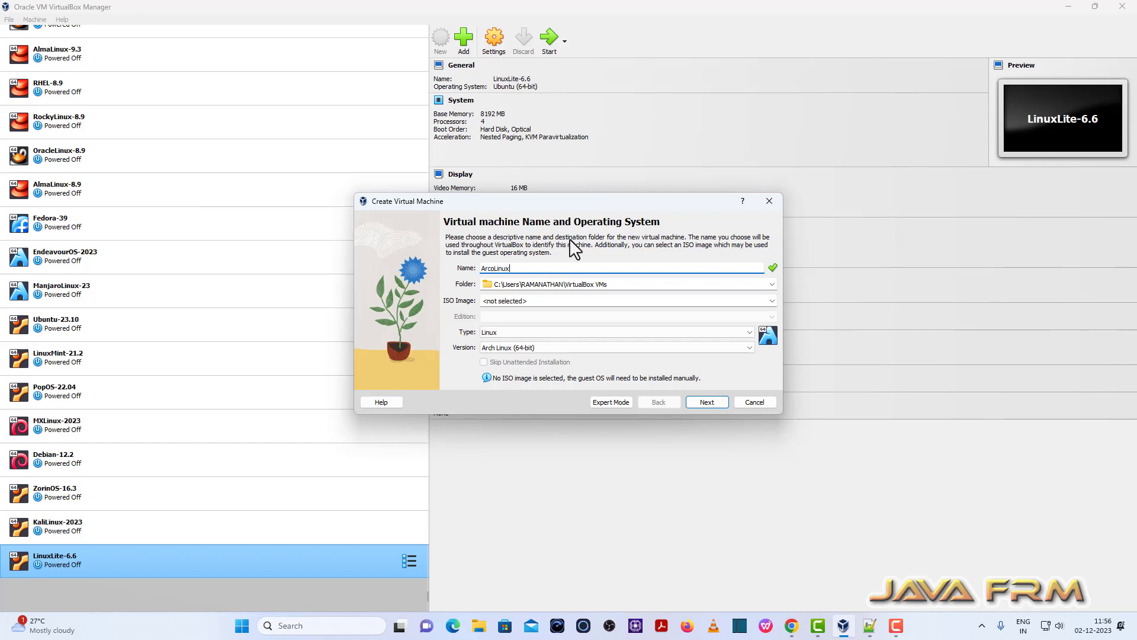
{"action": "type", "text": "-23"}
{"action": "left_click", "coordinate": [771, 285]}
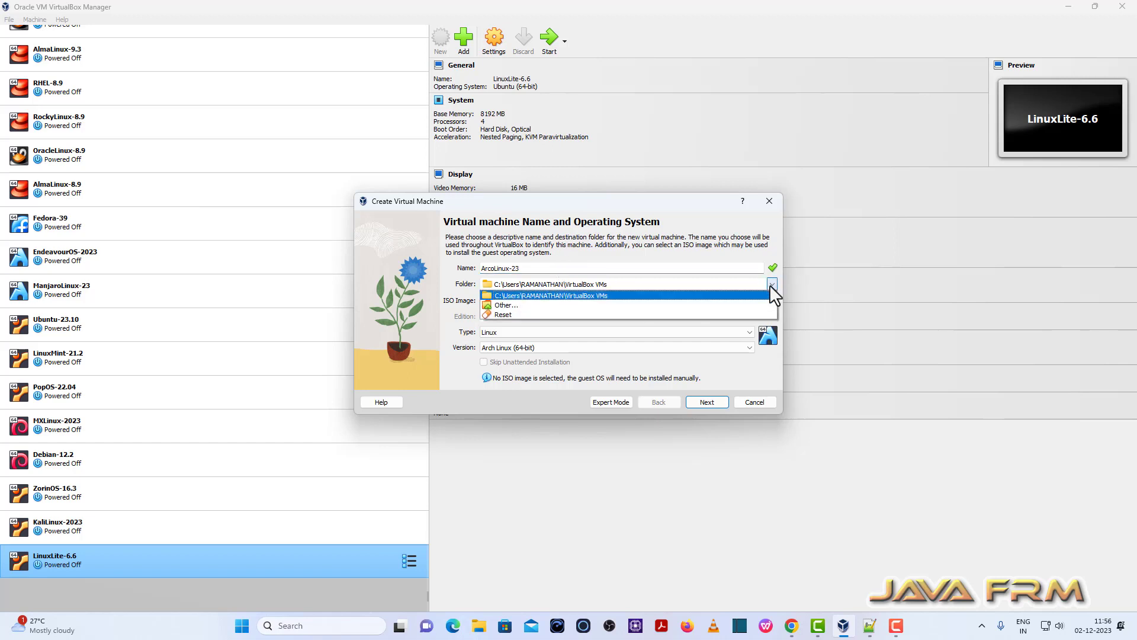
{"action": "left_click", "coordinate": [548, 304]}
{"action": "scroll", "coordinate": [406, 436], "scroll_direction": "down", "scroll_amount": 8}
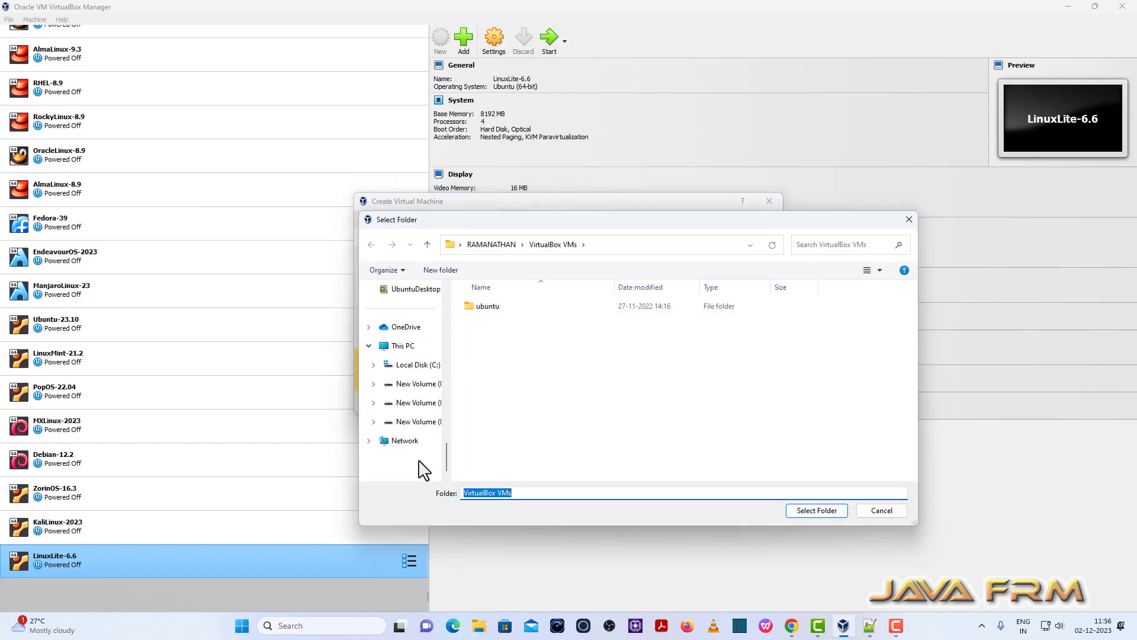
{"action": "left_click", "coordinate": [416, 403]}
{"action": "scroll", "coordinate": [509, 420], "scroll_direction": "down", "scroll_amount": 1}
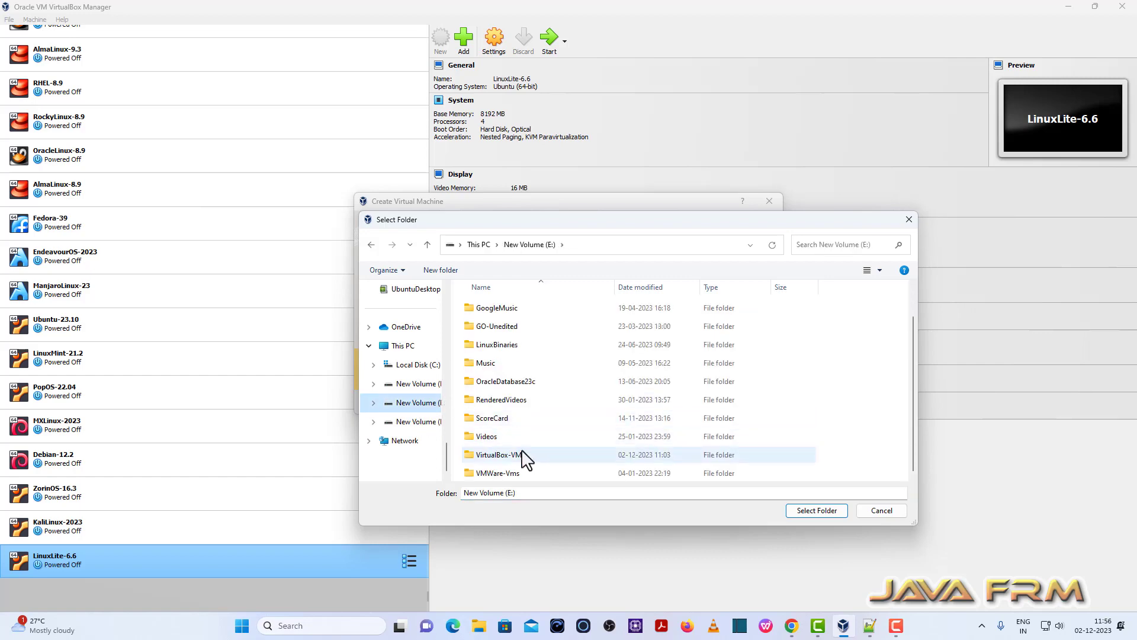
{"action": "left_click", "coordinate": [517, 458]}
{"action": "left_click", "coordinate": [829, 513]}
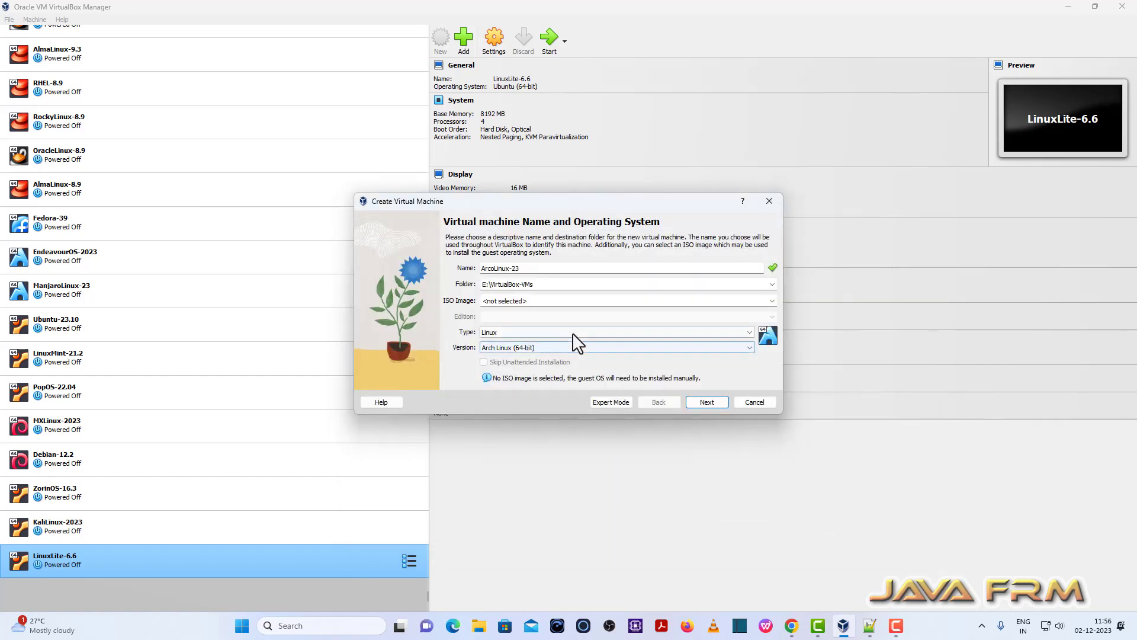
Attach the arcolinuxl-v23.12.03-x86_64 ISO as installation media and continue to Hardware.
{"action": "left_click", "coordinate": [771, 301]}
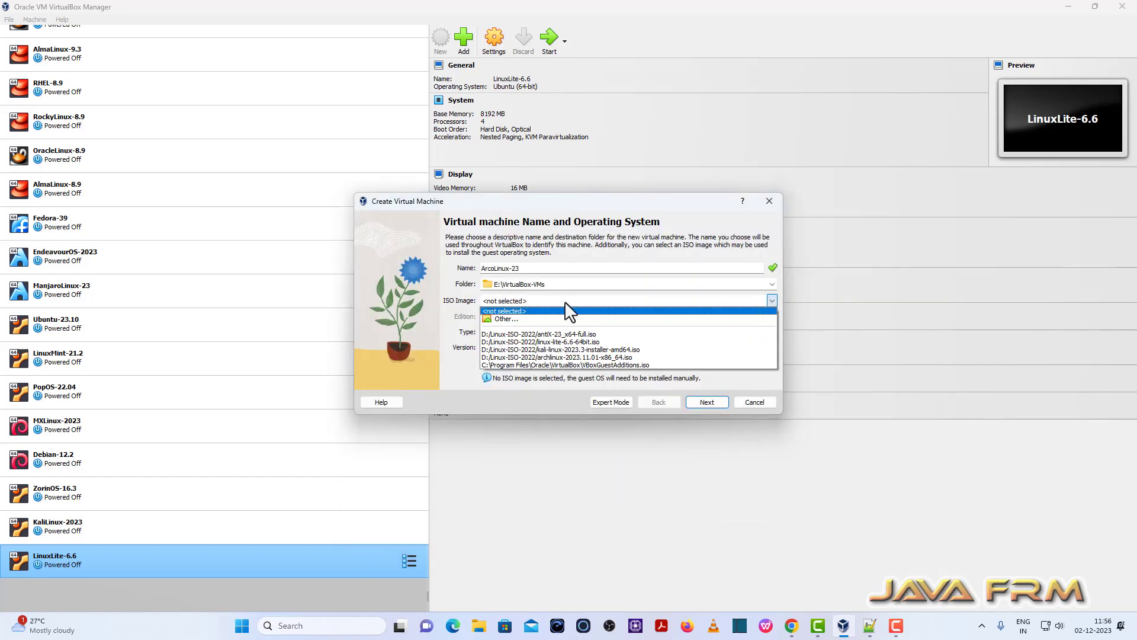
{"action": "left_click", "coordinate": [506, 320]}
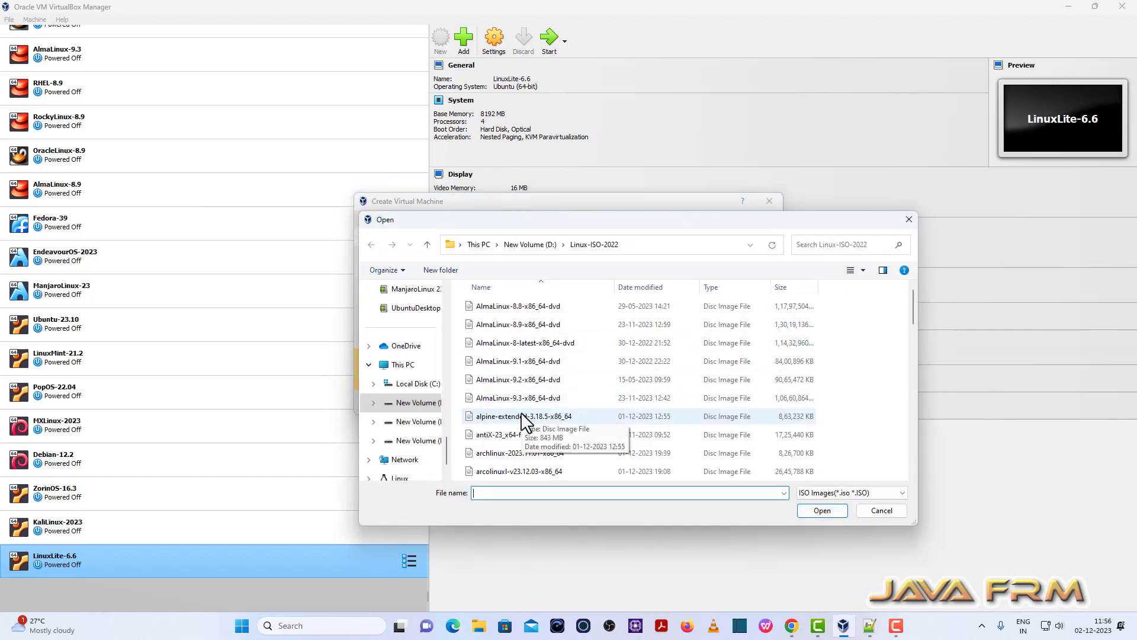
{"action": "left_click", "coordinate": [524, 471]}
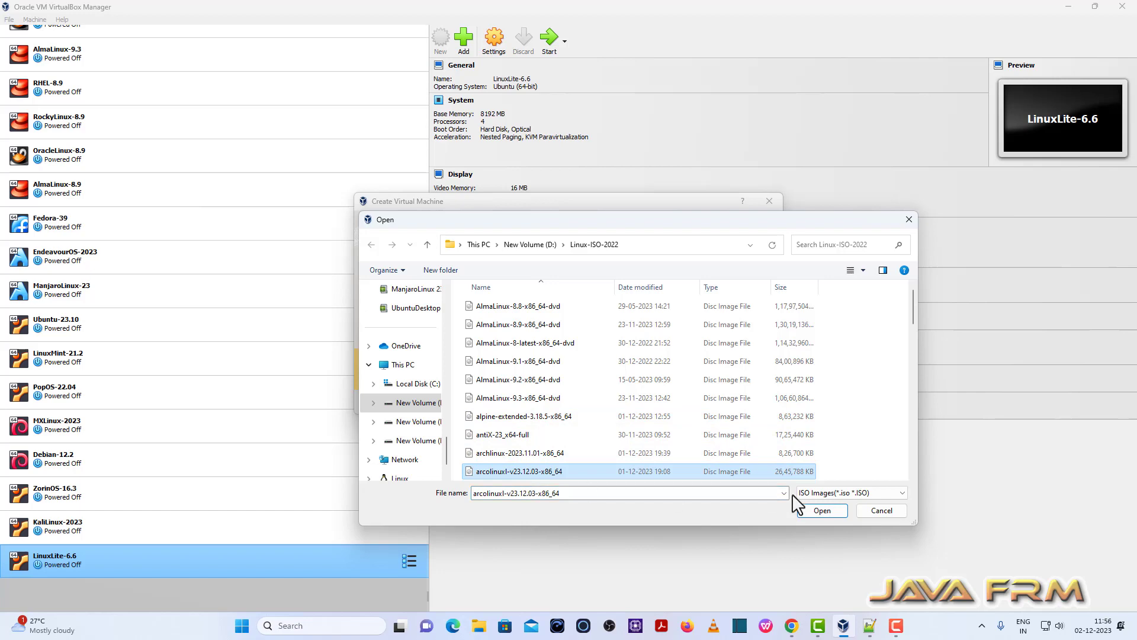
{"action": "left_click", "coordinate": [822, 510]}
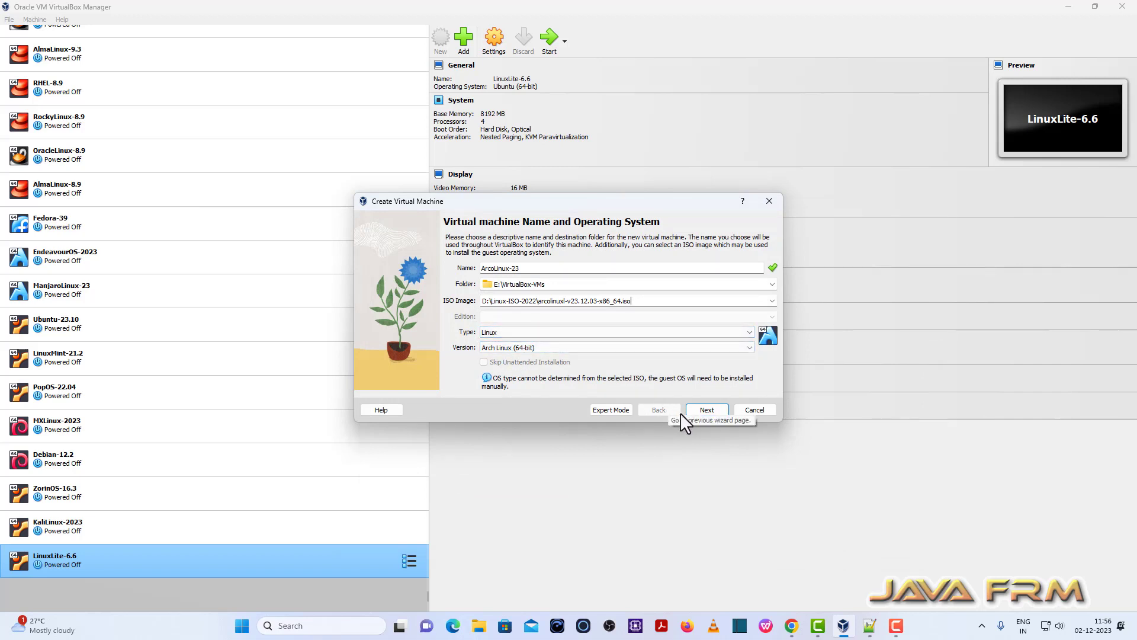
{"action": "left_click", "coordinate": [706, 410]}
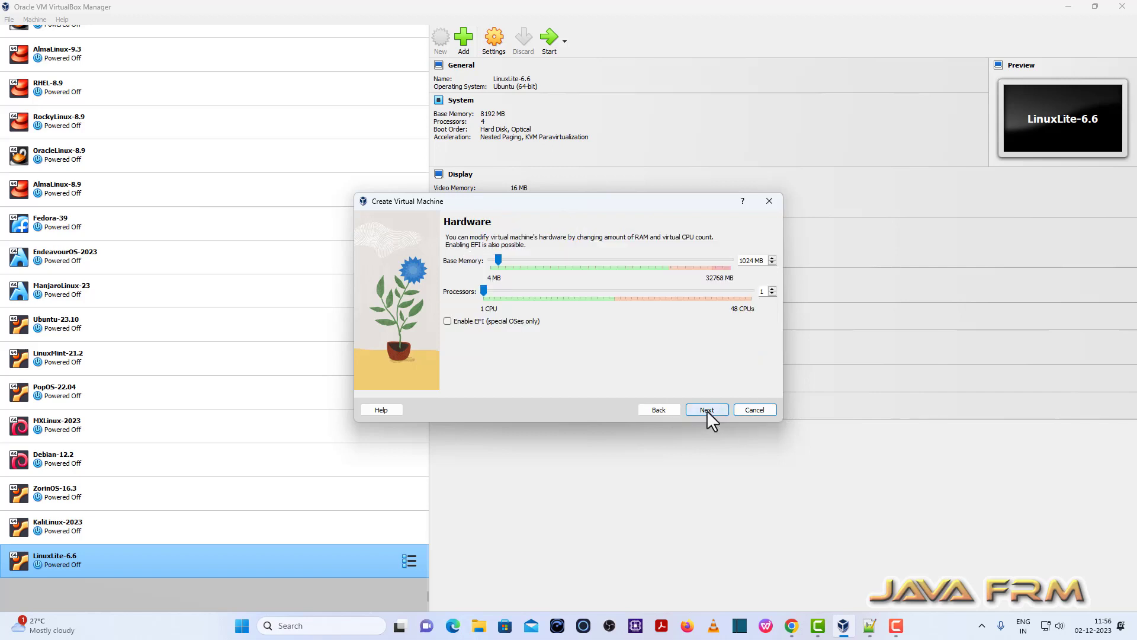
Give the VM 8192 MB base memory and 4 processors.
{"action": "double_click", "coordinate": [747, 260]}
{"action": "type", "text": "8192"}
{"action": "left_click", "coordinate": [772, 288]}
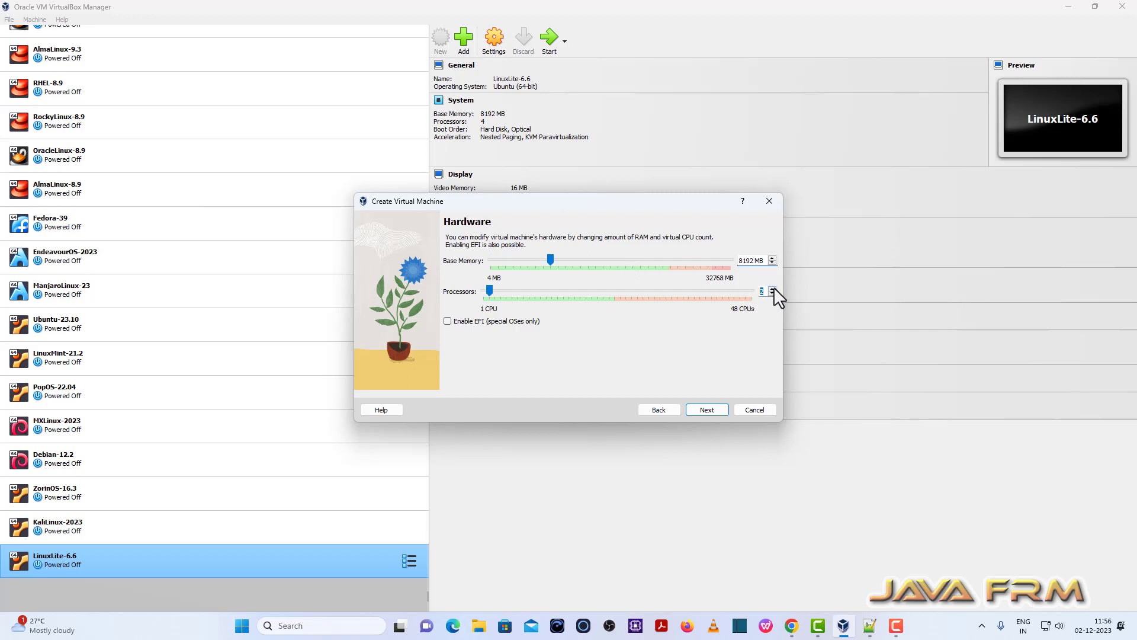
{"action": "left_click", "coordinate": [772, 288]}
{"action": "left_click", "coordinate": [772, 288]}
{"action": "left_click", "coordinate": [707, 409]}
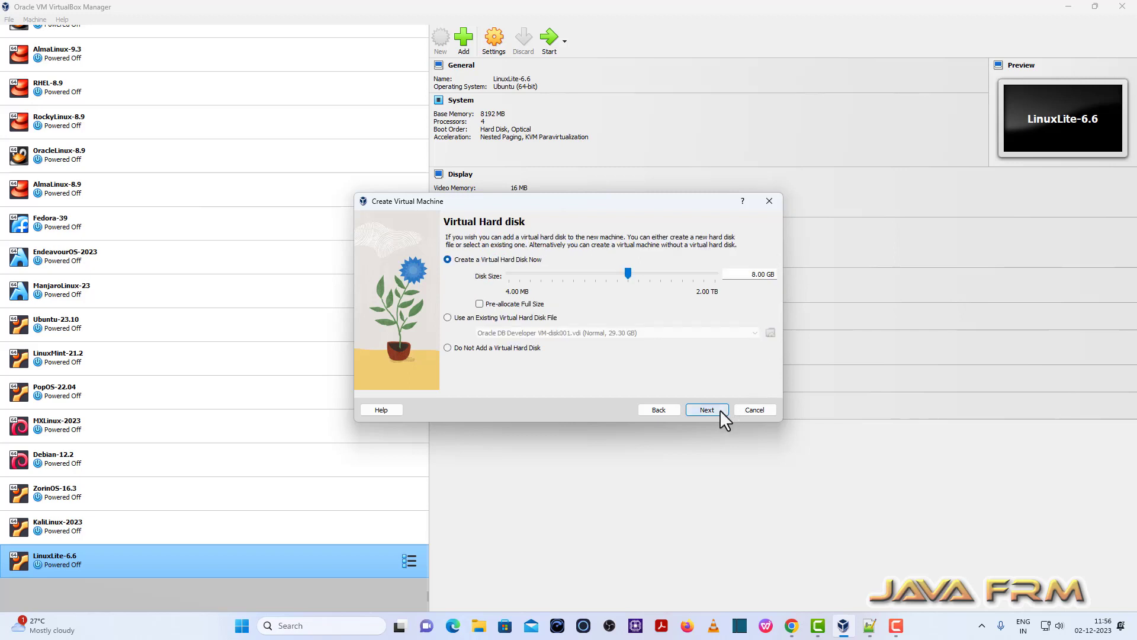
Set the virtual hard disk size to 40 GB and proceed to the summary.
{"action": "double_click", "coordinate": [754, 276]}
{"action": "type", "text": "40"}
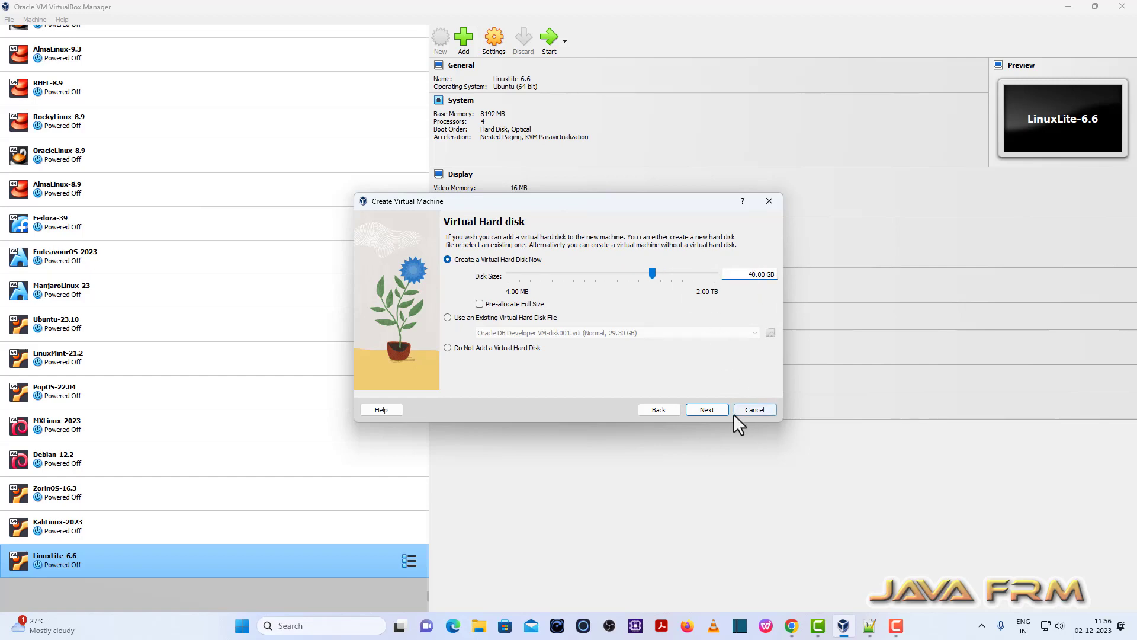
{"action": "left_click", "coordinate": [716, 410]}
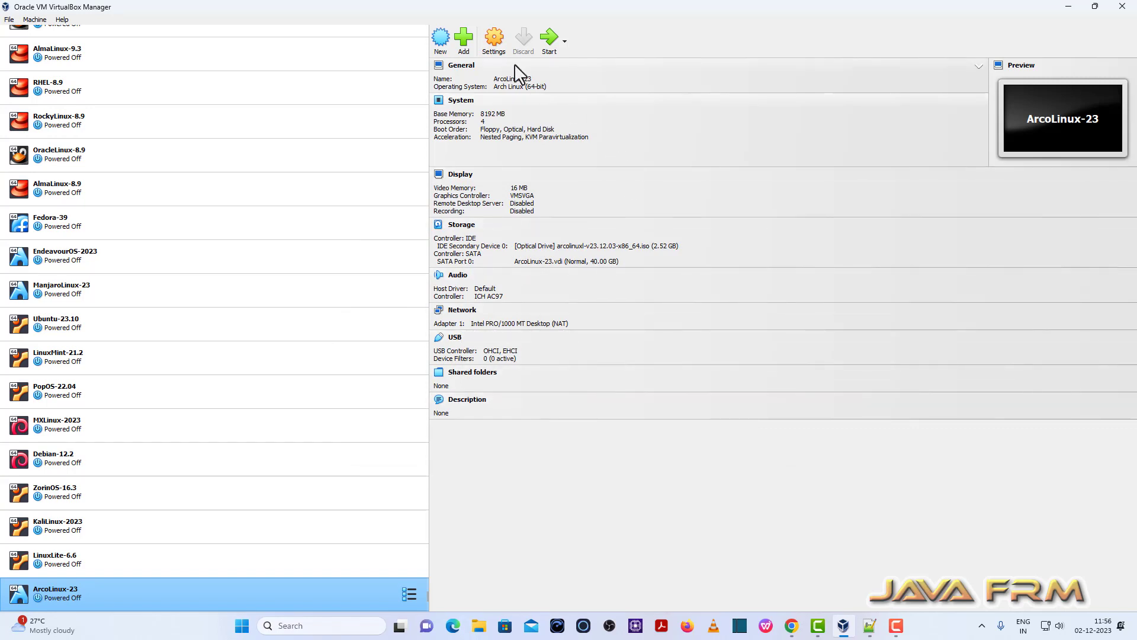
Remove Floppy from the boot order and put Optical then Hard Disk first.
{"action": "left_click", "coordinate": [494, 43]}
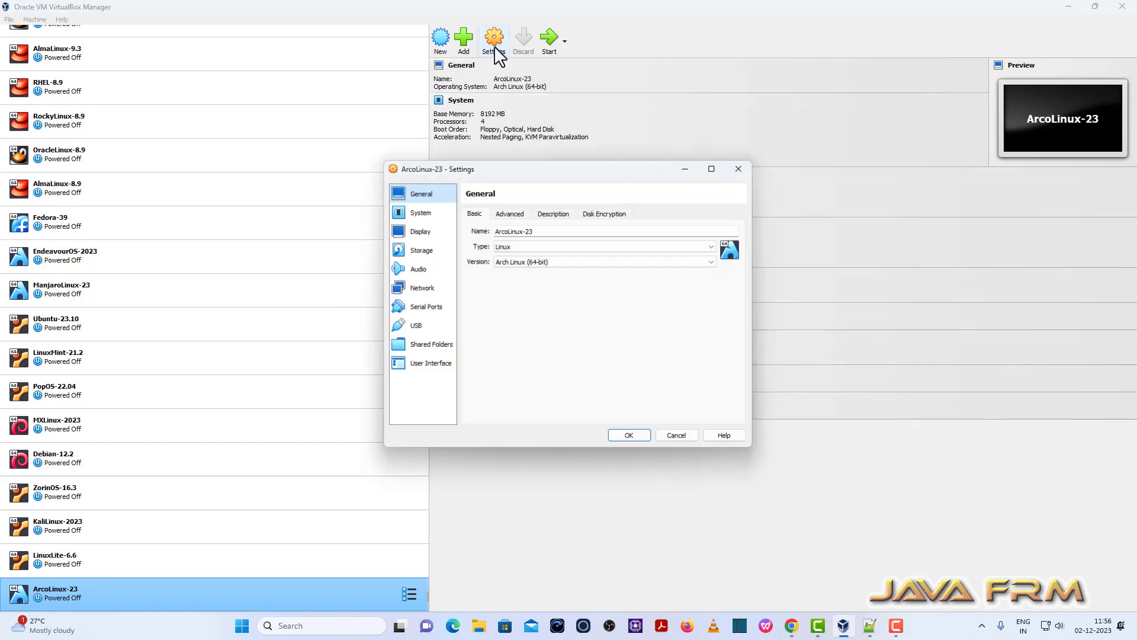
{"action": "left_click", "coordinate": [424, 213]}
{"action": "left_click", "coordinate": [533, 262]}
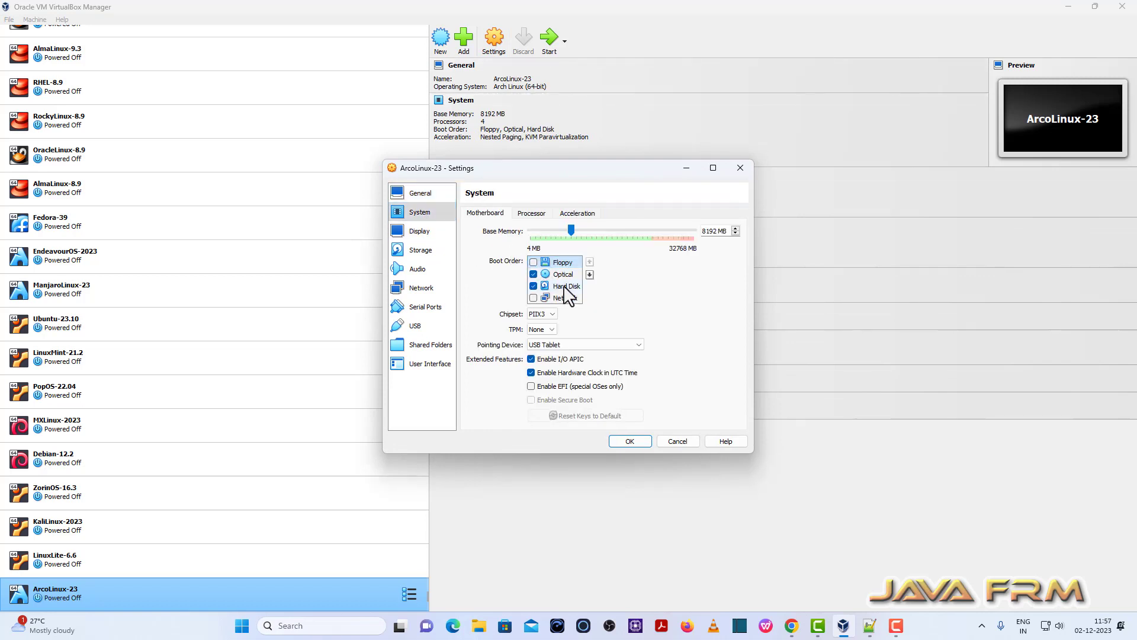
{"action": "left_click", "coordinate": [575, 274]}
{"action": "left_click", "coordinate": [589, 262]}
{"action": "left_click", "coordinate": [578, 286]}
{"action": "left_click", "coordinate": [590, 262]}
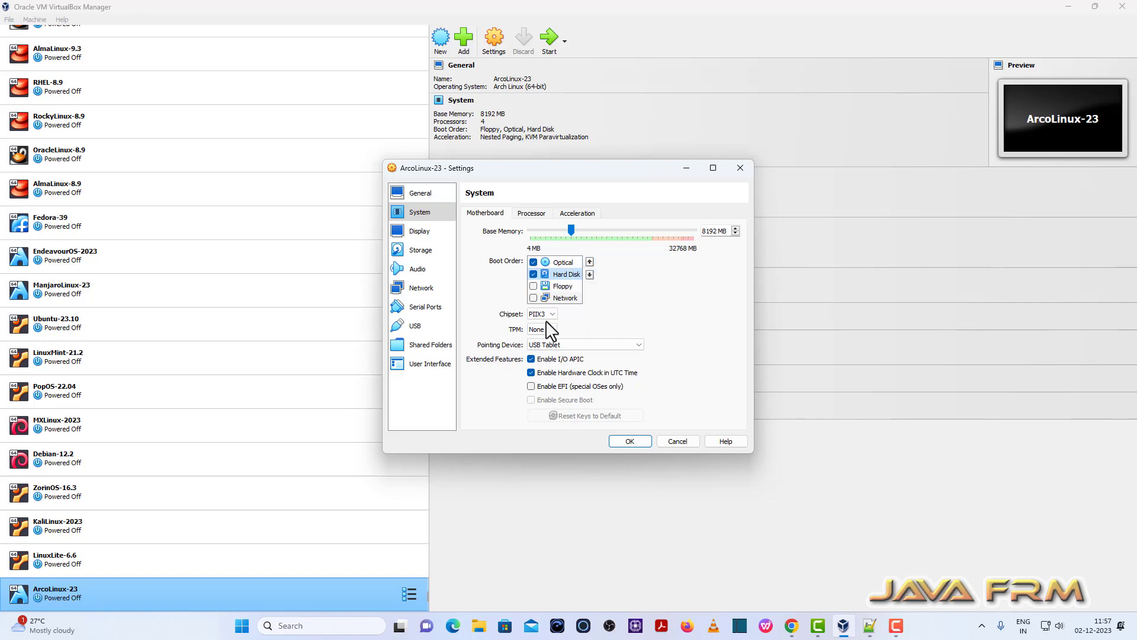
Review the advanced network adapter settings, save, and start ArcoLinux-23.
{"action": "left_click", "coordinate": [434, 288]}
{"action": "left_click", "coordinate": [513, 276]}
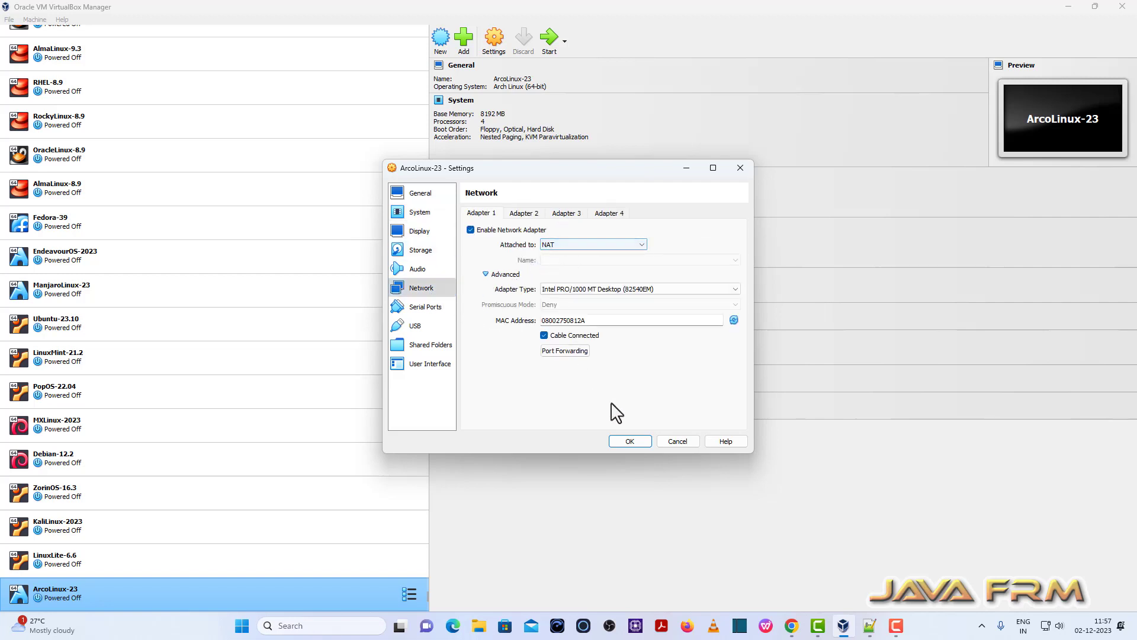
{"action": "left_click", "coordinate": [629, 440]}
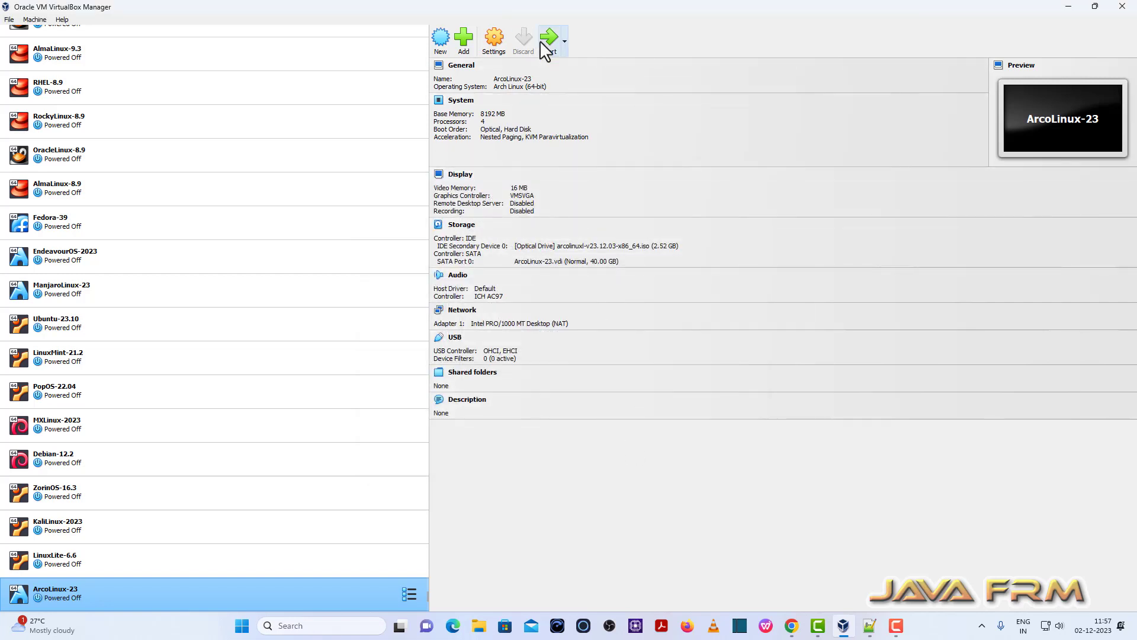
{"action": "left_click", "coordinate": [548, 42]}
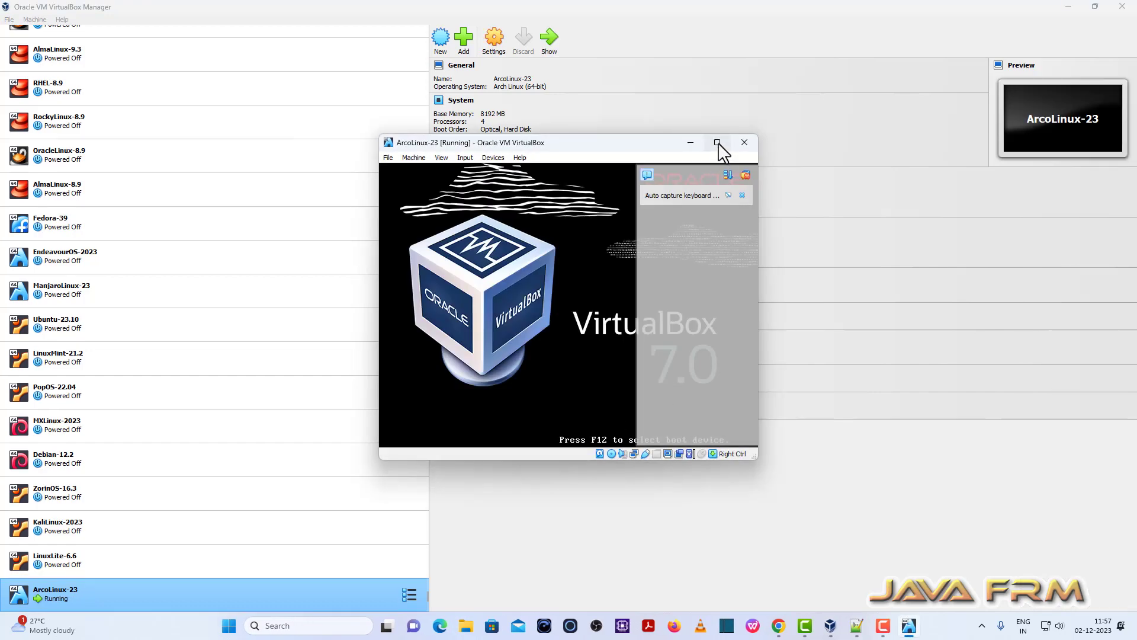
Boot the default ArcoLinux live entry in full-screen and launch the offline easy installation.
{"action": "left_click", "coordinate": [717, 143]}
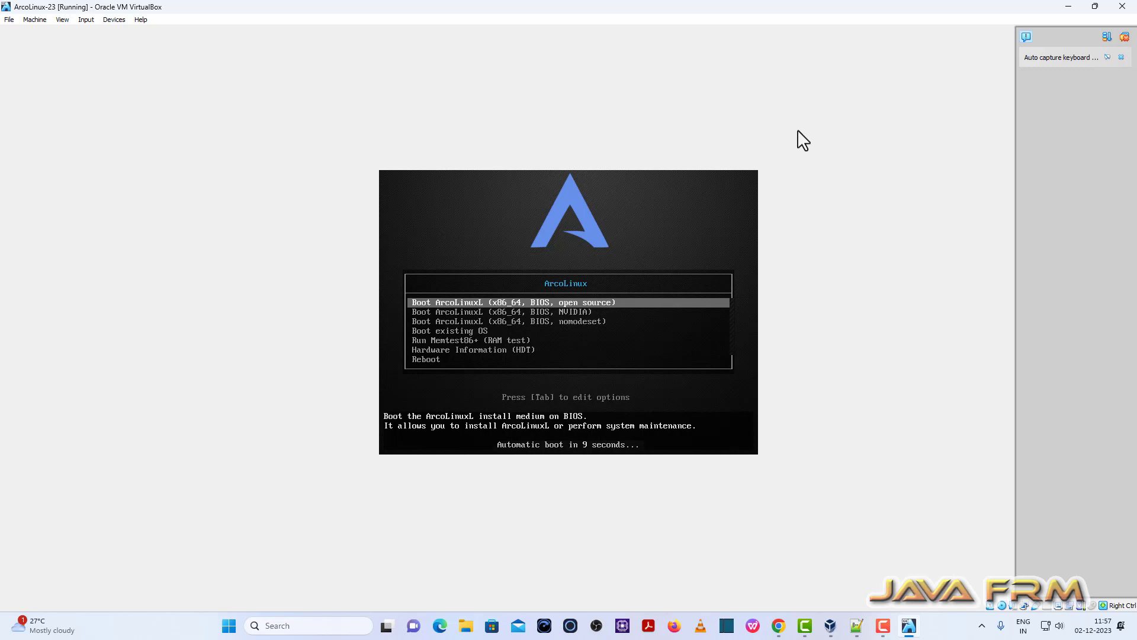
{"action": "key", "text": "Return"}
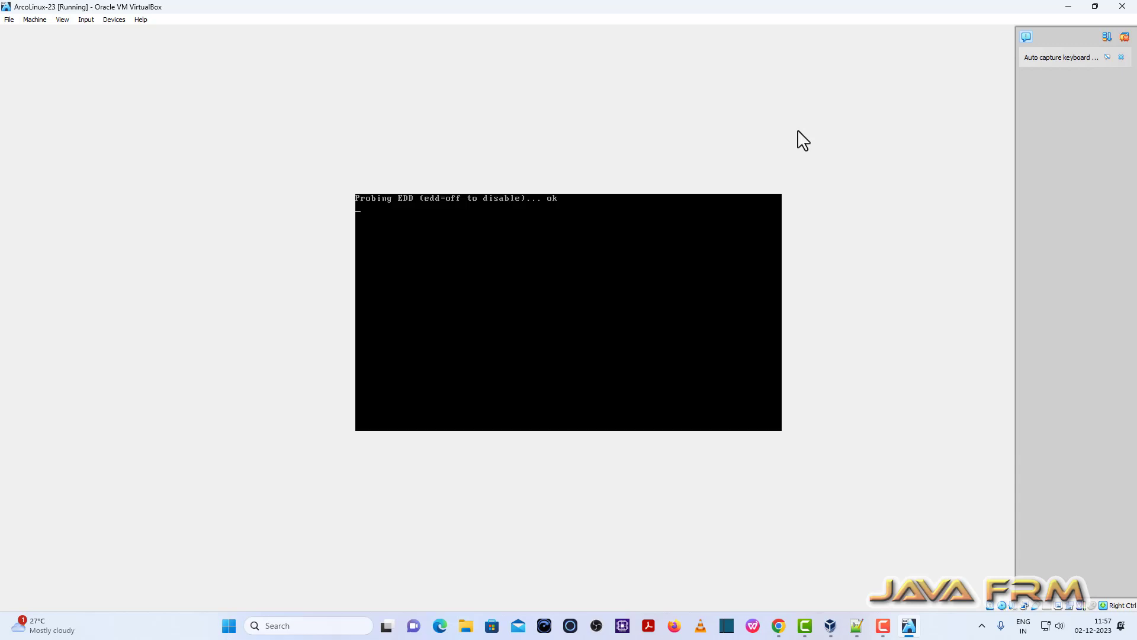
{"action": "left_click", "coordinate": [63, 20]}
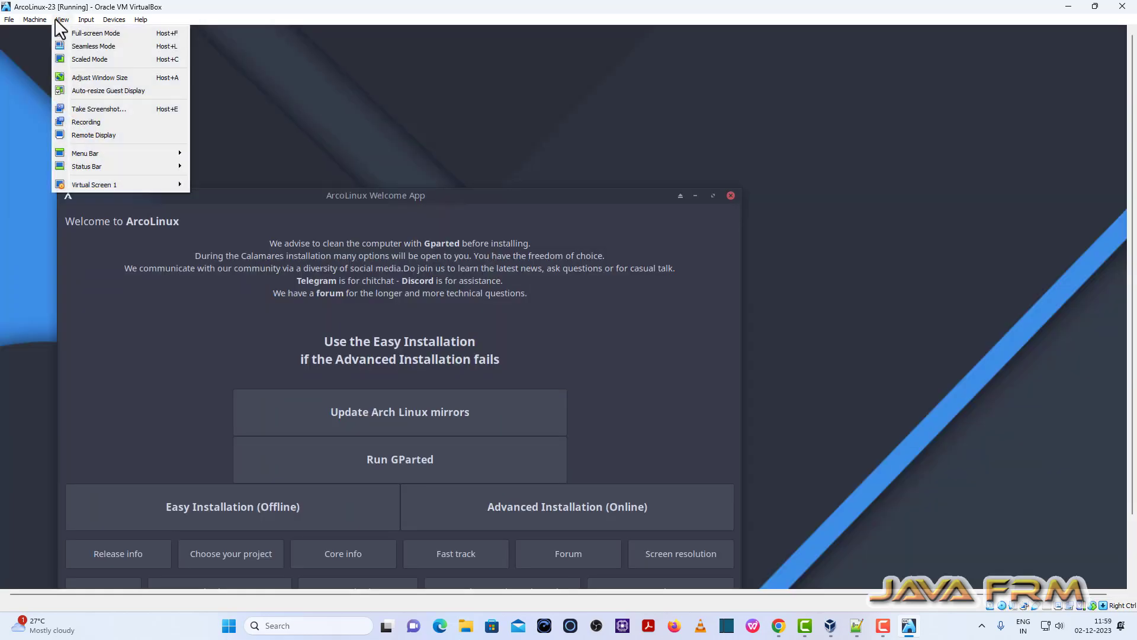
{"action": "left_click", "coordinate": [86, 34]}
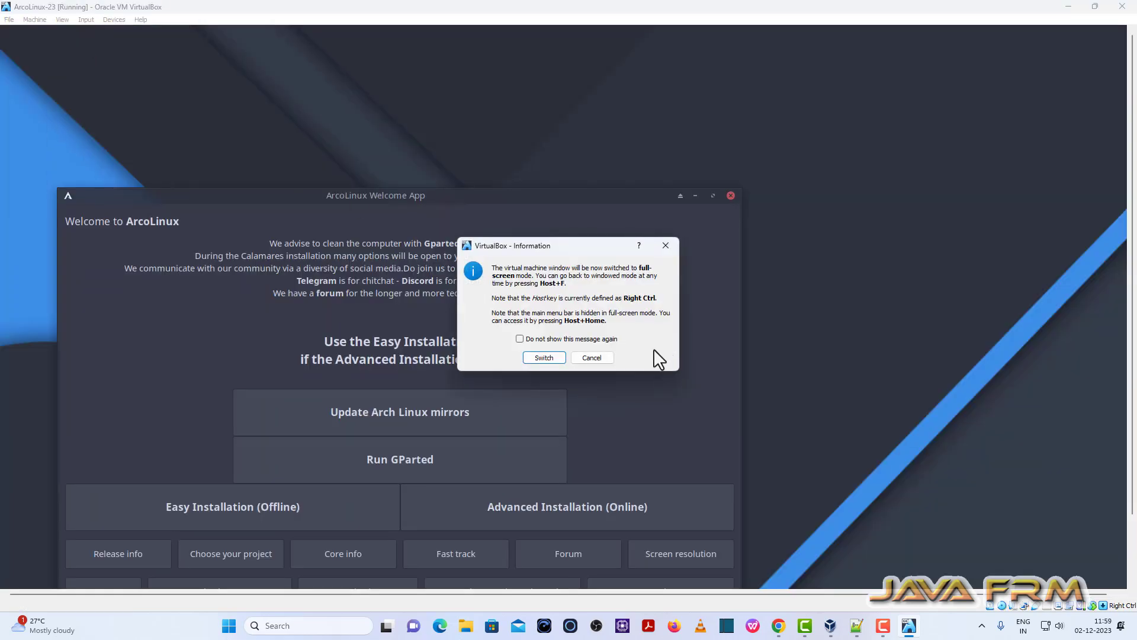
{"action": "left_click", "coordinate": [553, 355]}
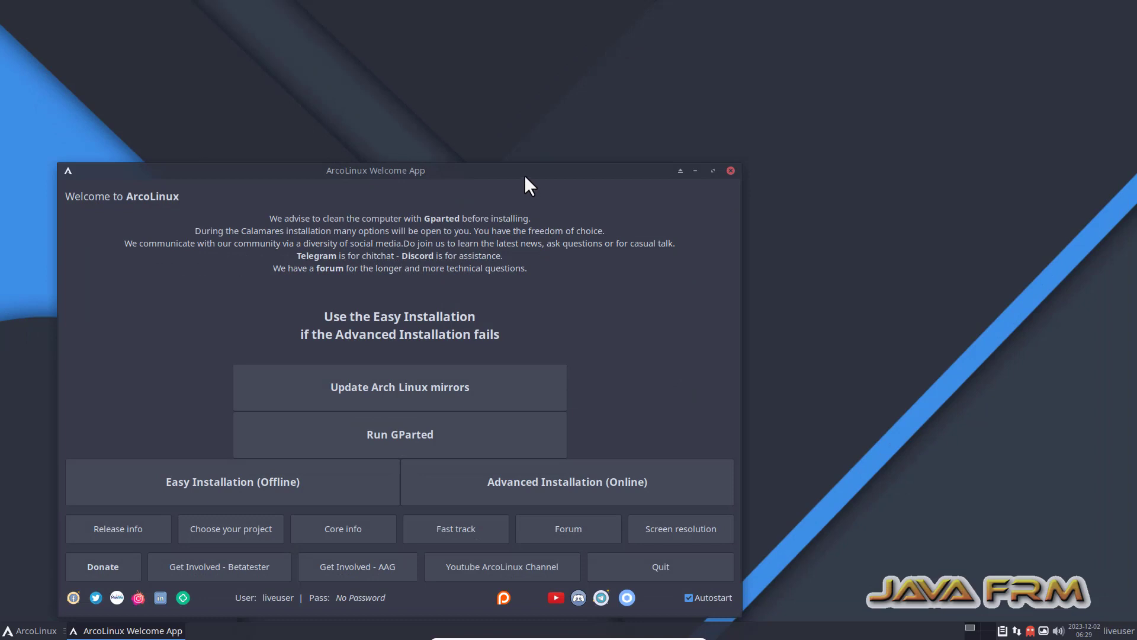
{"action": "left_click_drag", "start_coordinate": [525, 176], "coordinate": [667, 83]}
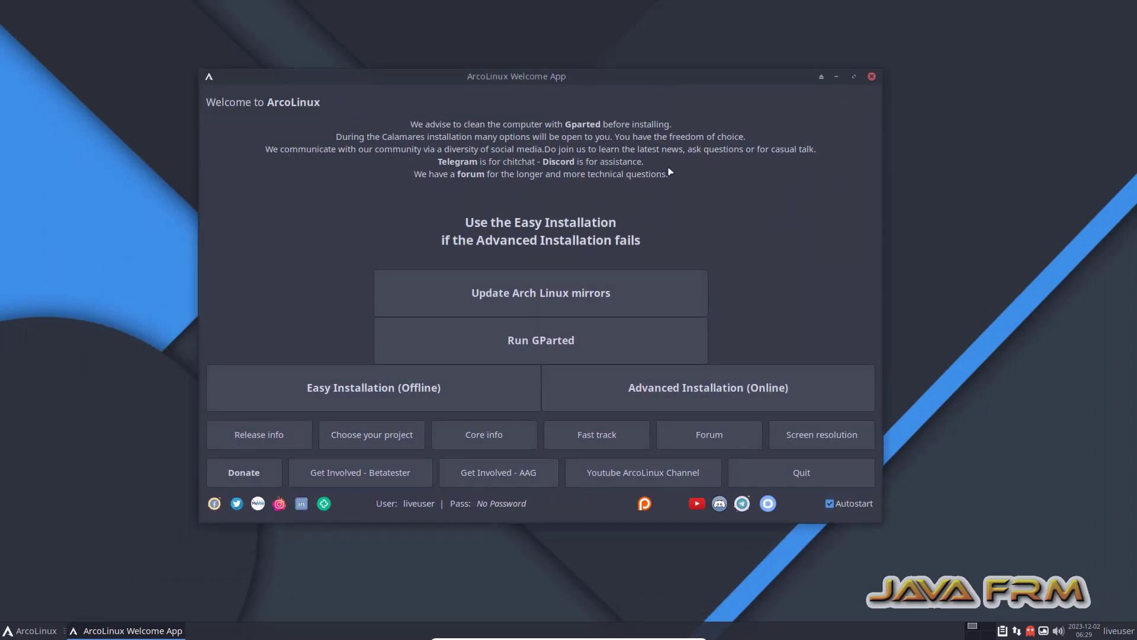
{"action": "left_click", "coordinate": [374, 392]}
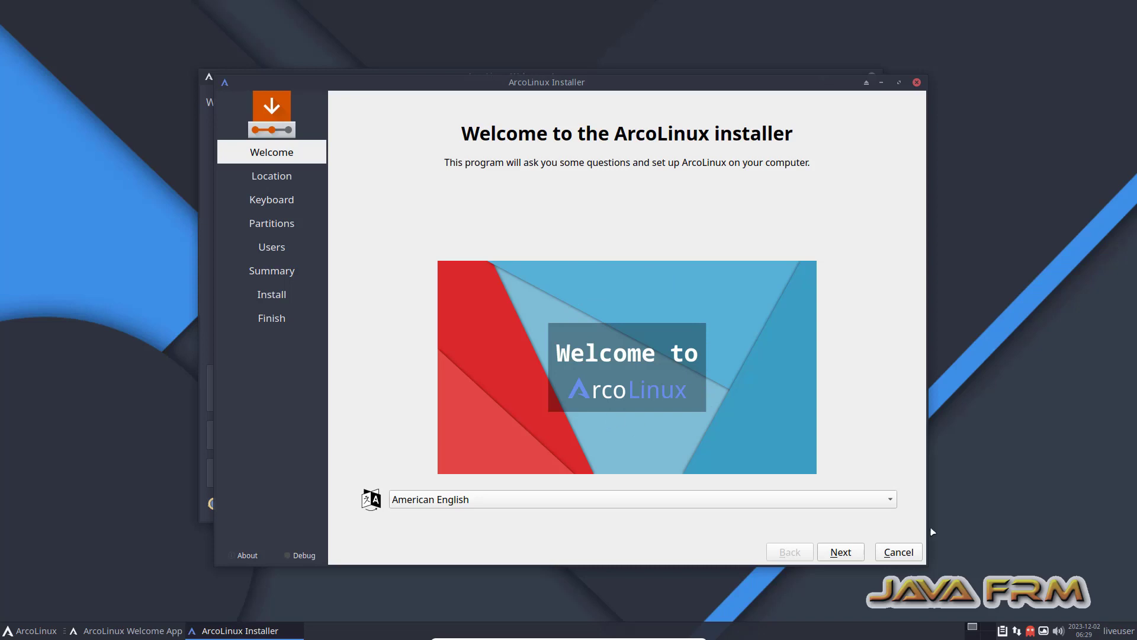
Accept the welcome language, Asia/Kolkata location and default keyboard layout.
{"action": "left_click", "coordinate": [855, 554]}
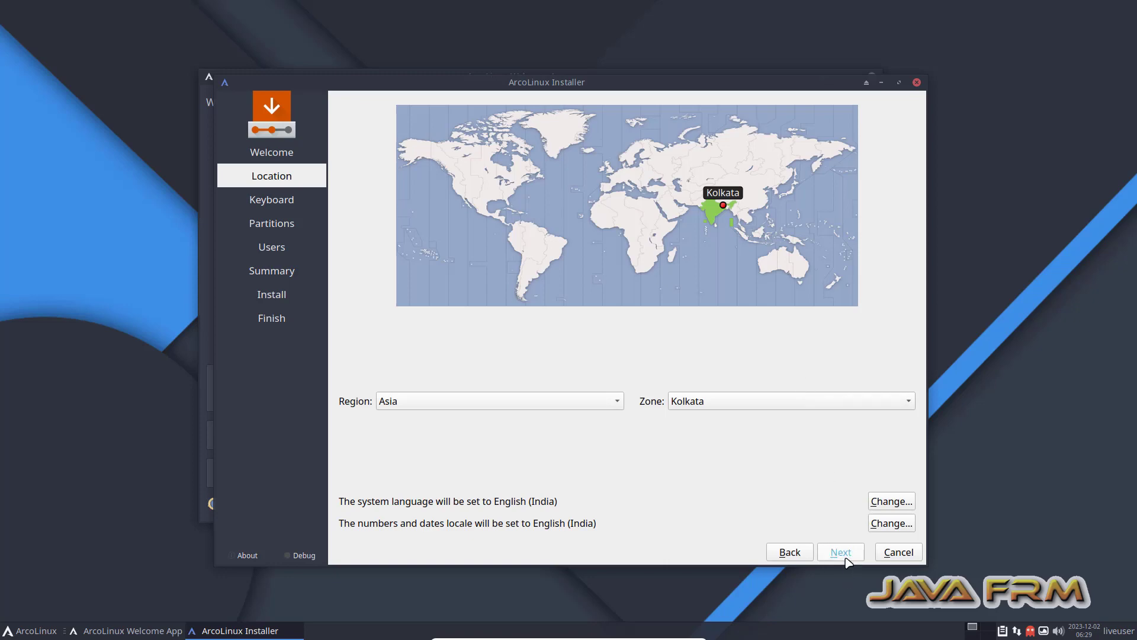
{"action": "left_click", "coordinate": [848, 562]}
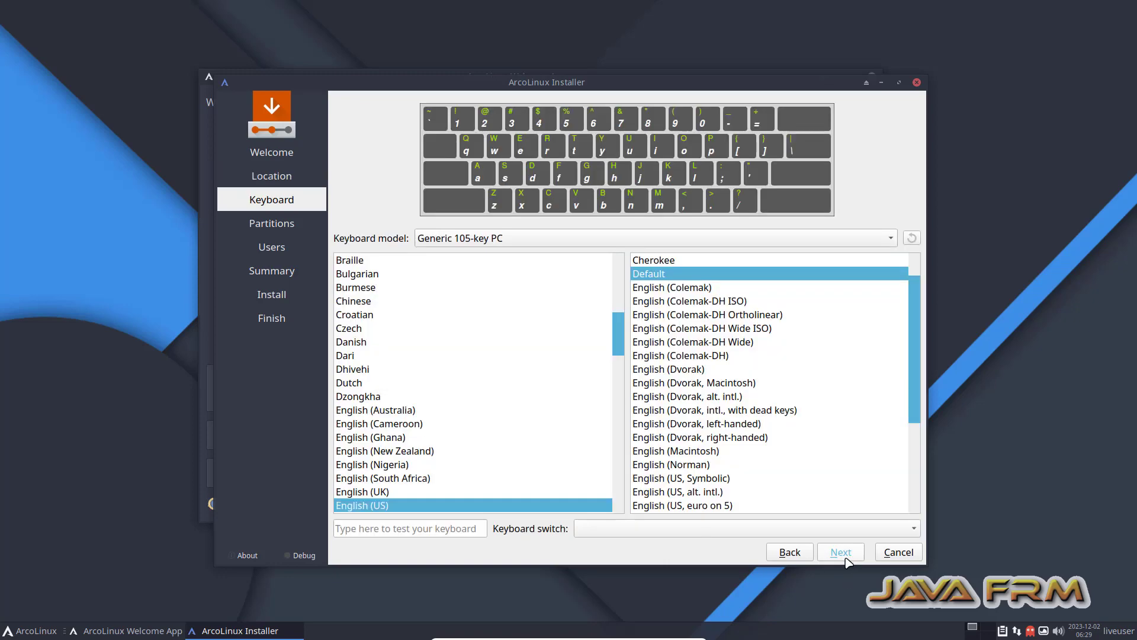
{"action": "left_click", "coordinate": [848, 561]}
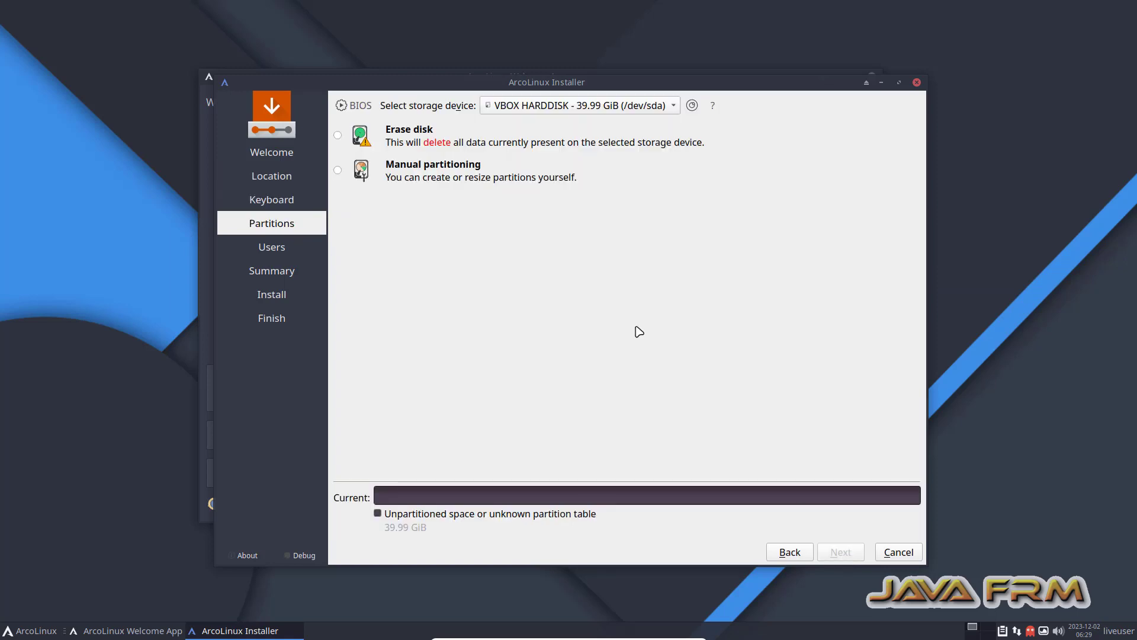
Erase the 39.99 GiB disk with Swap (no Hibernate) and continue.
{"action": "left_click", "coordinate": [338, 136]}
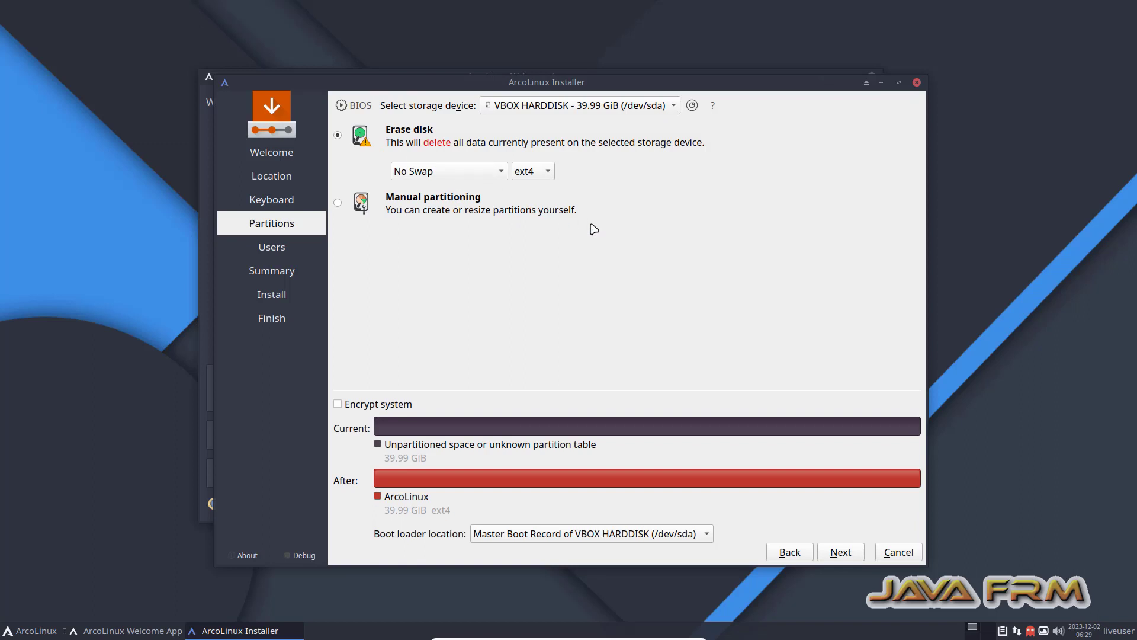
{"action": "left_click", "coordinate": [502, 176]}
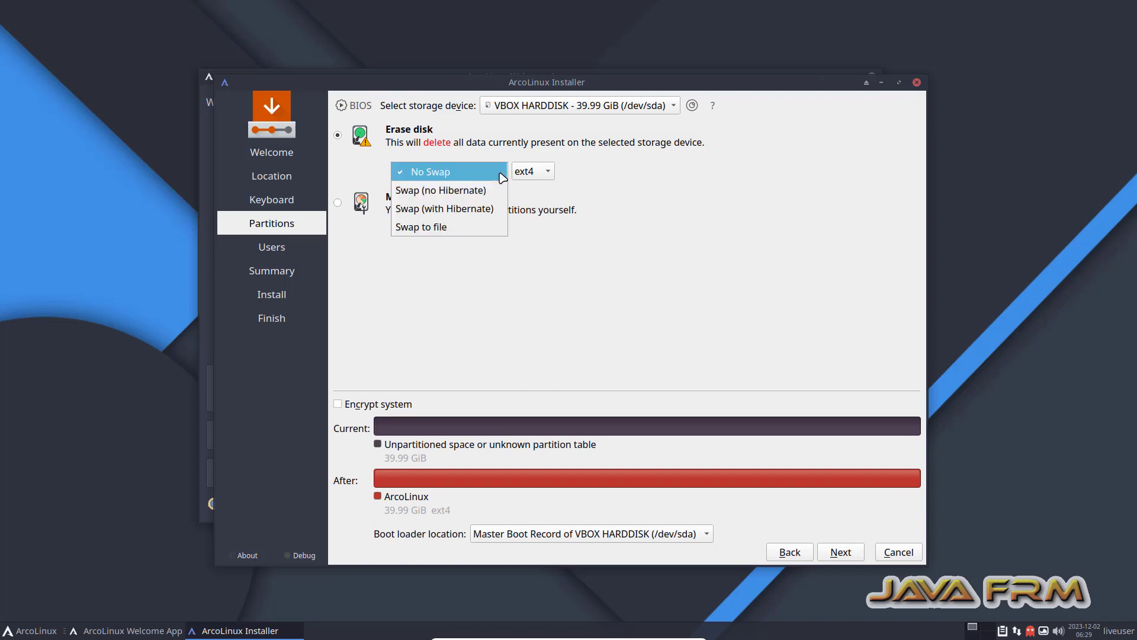
{"action": "left_click", "coordinate": [462, 189]}
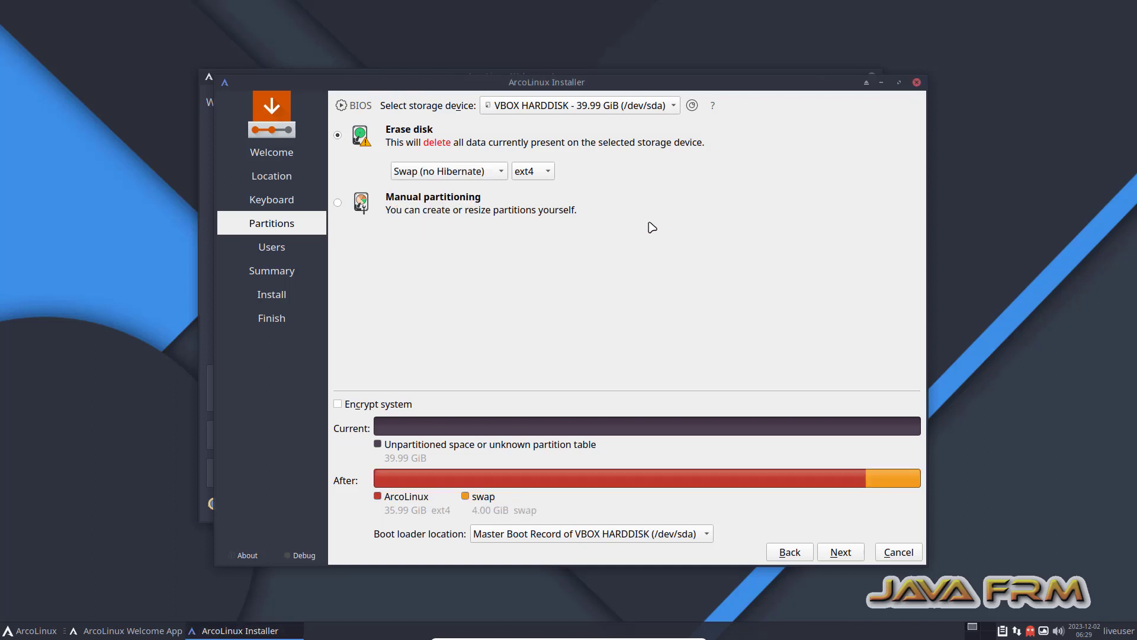
{"action": "left_click", "coordinate": [842, 552]}
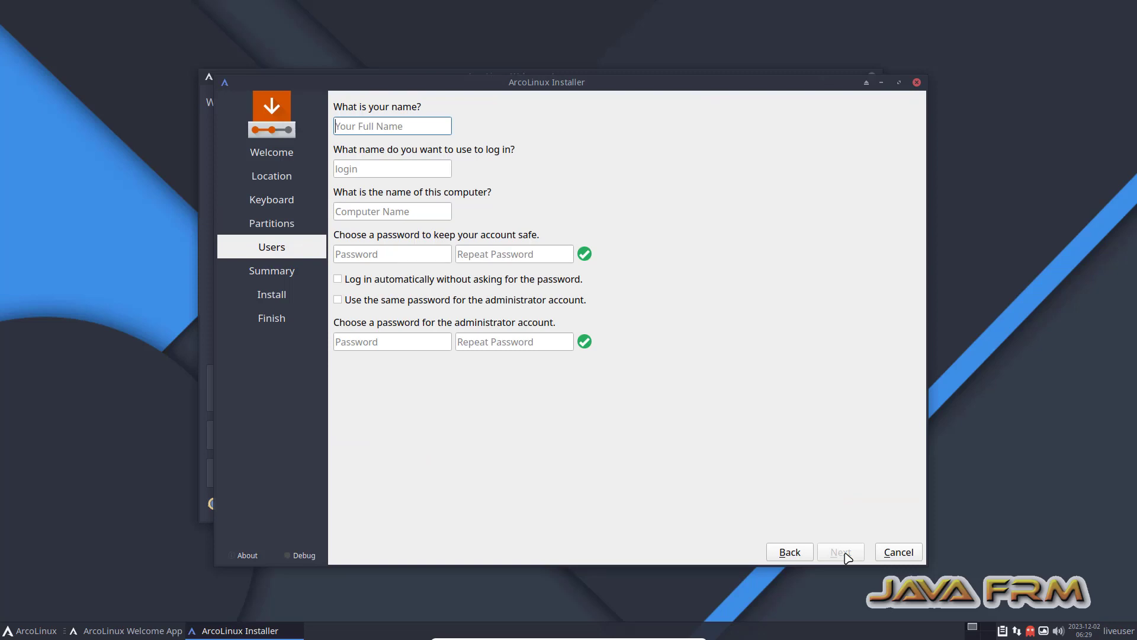
Enter the user's name and login, and set the computer name to arcolinux-2023.
{"action": "type", "text": "javafrm"}
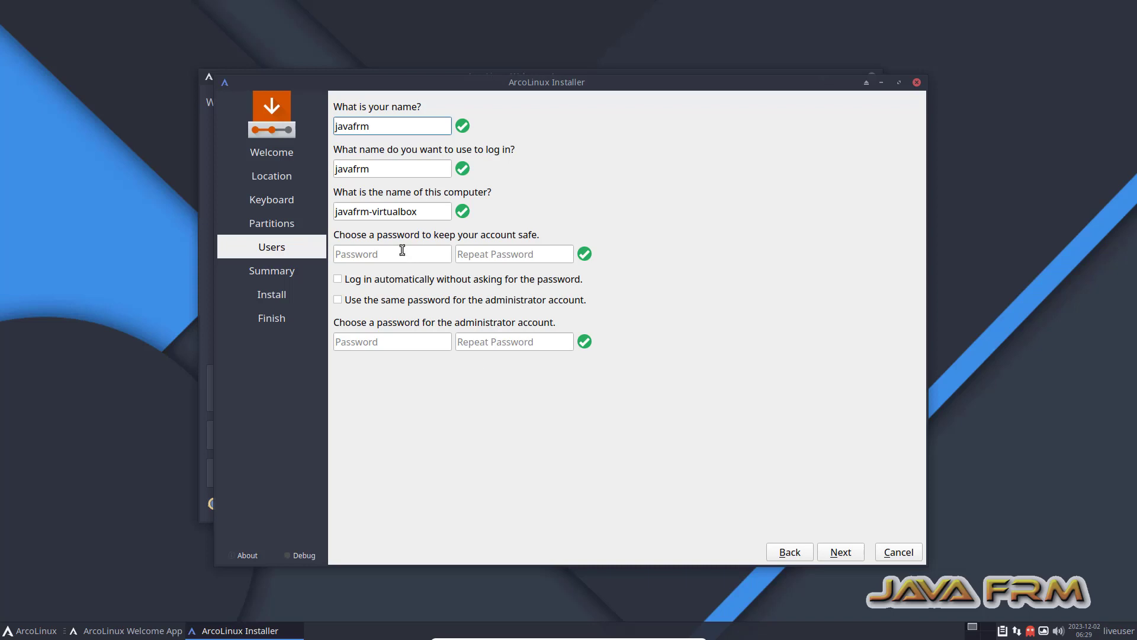
{"action": "left_click_drag", "start_coordinate": [416, 213], "coordinate": [286, 217]}
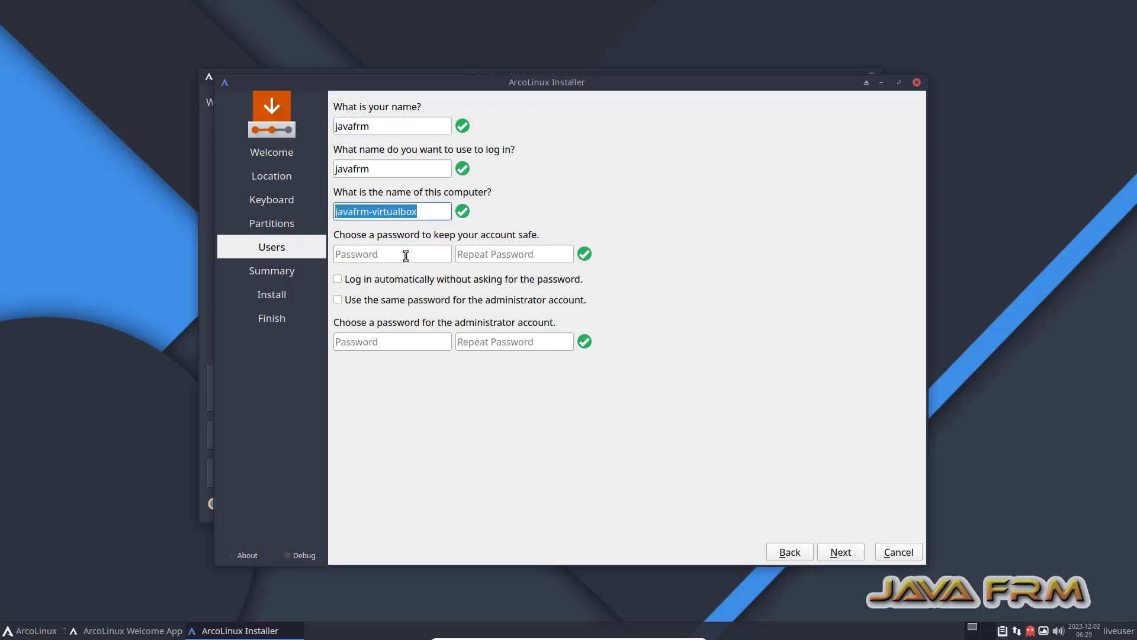
{"action": "type", "text": "arcoli"}
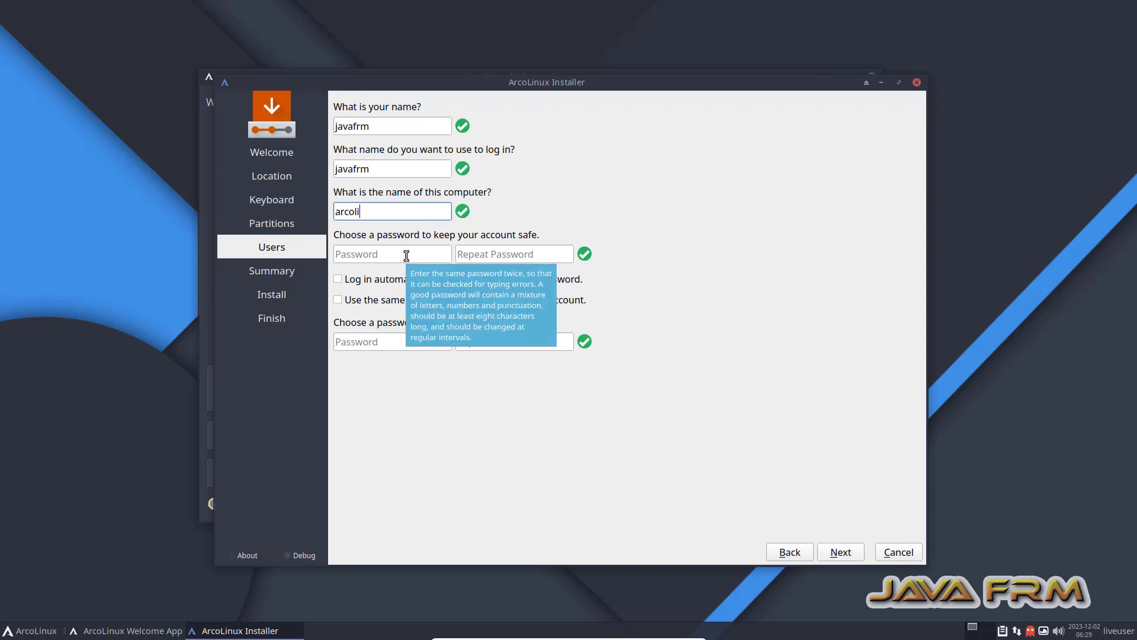
{"action": "type", "text": "nux-2023"}
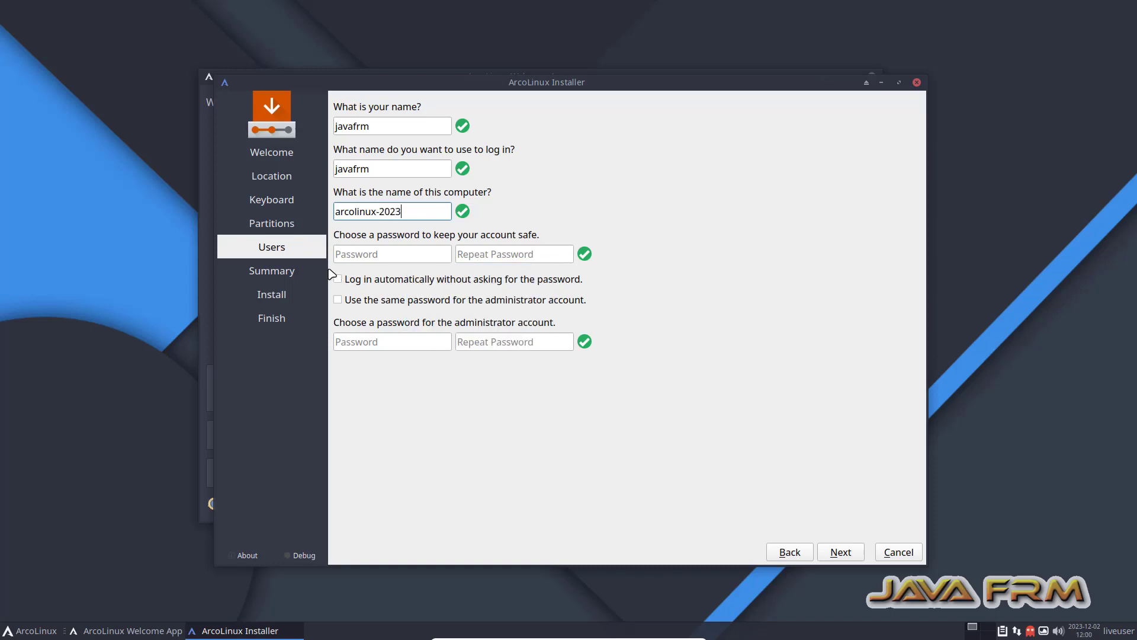
Set matching user and administrator passwords and continue to the Summary.
{"action": "left_click", "coordinate": [354, 257]}
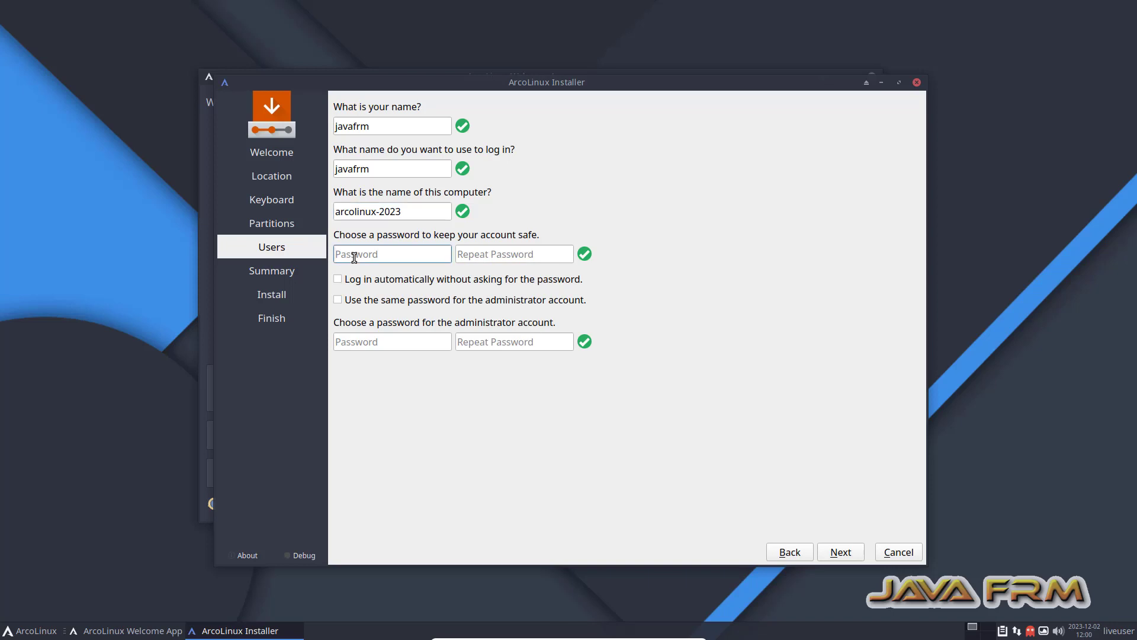
{"action": "type", "text": "••••••••••"}
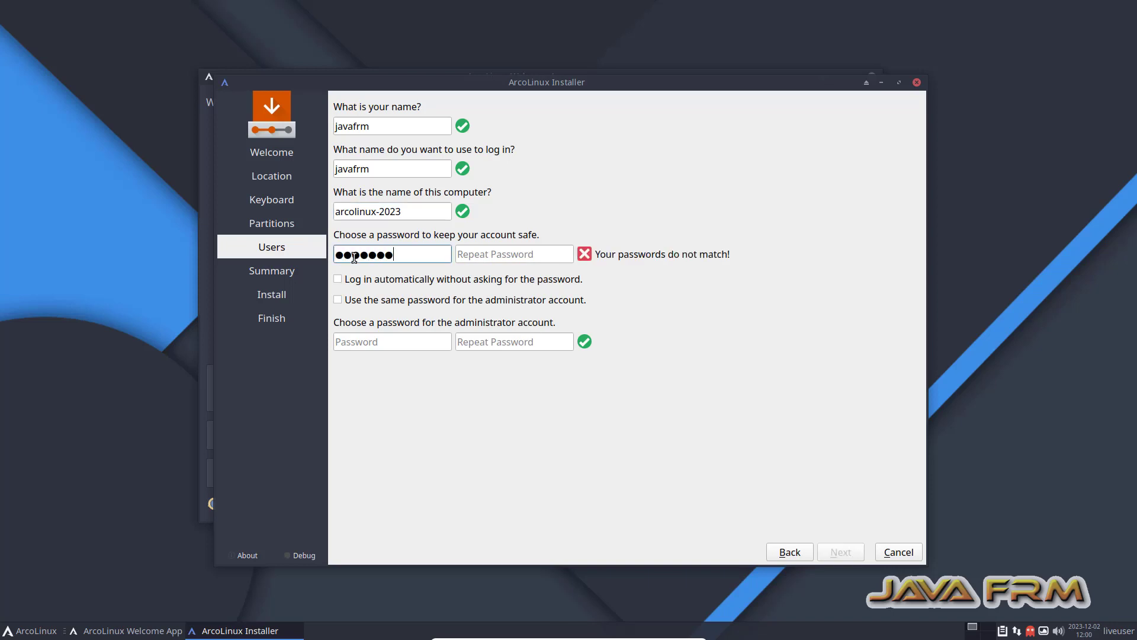
{"action": "key", "text": "Tab"}
{"action": "type", "text": "••••••"}
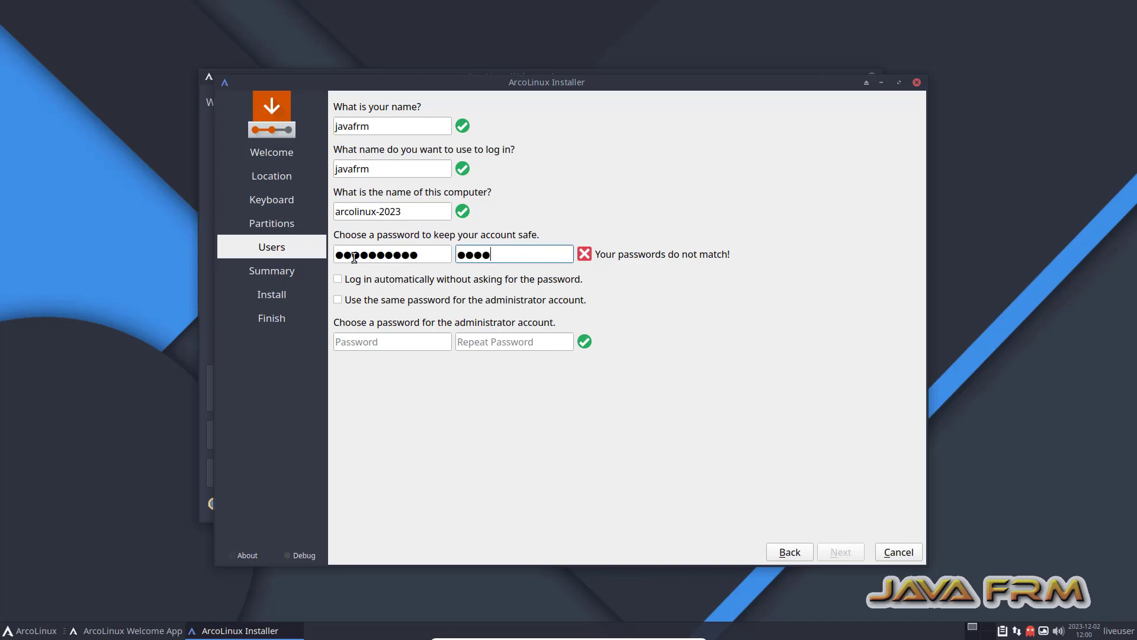
{"action": "type", "text": "••••"}
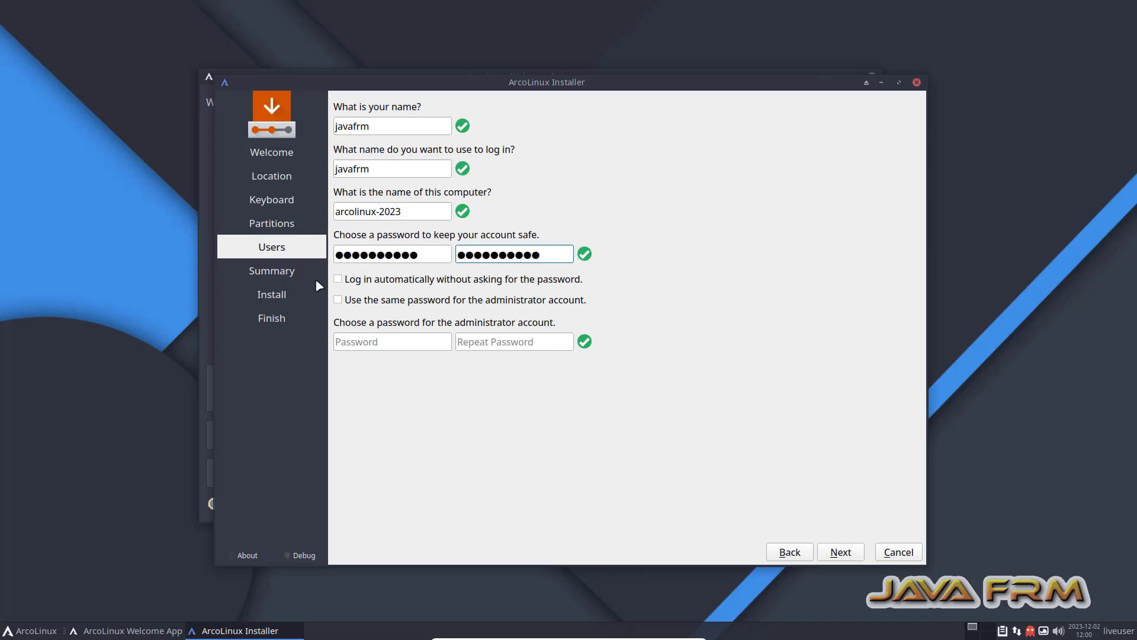
{"action": "left_click", "coordinate": [343, 342]}
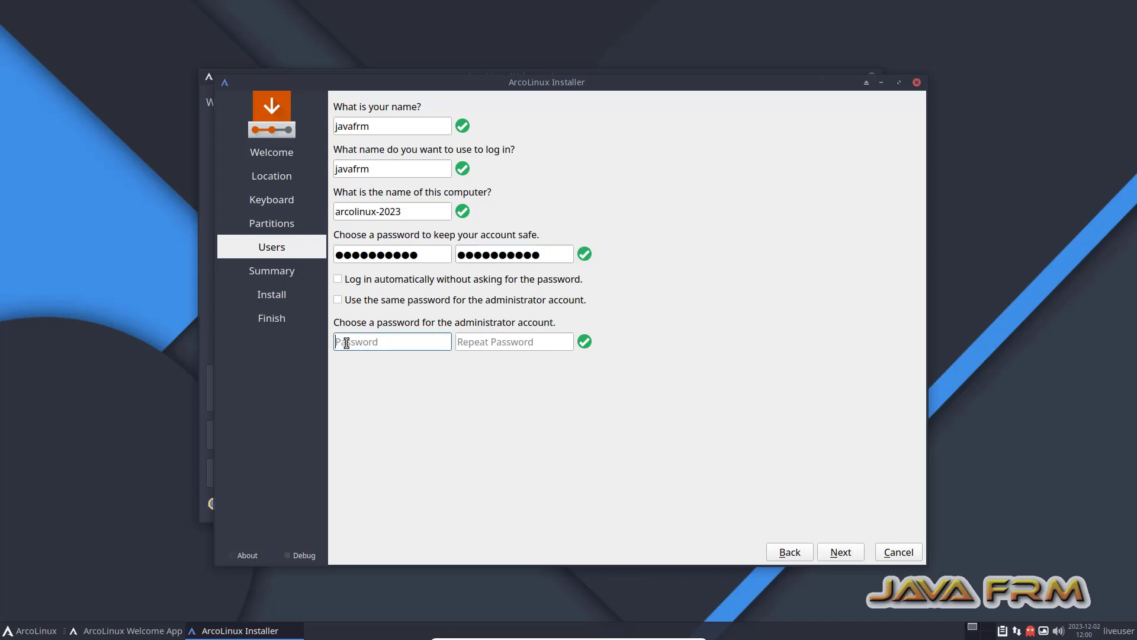
{"action": "type", "text": "•••••••••"}
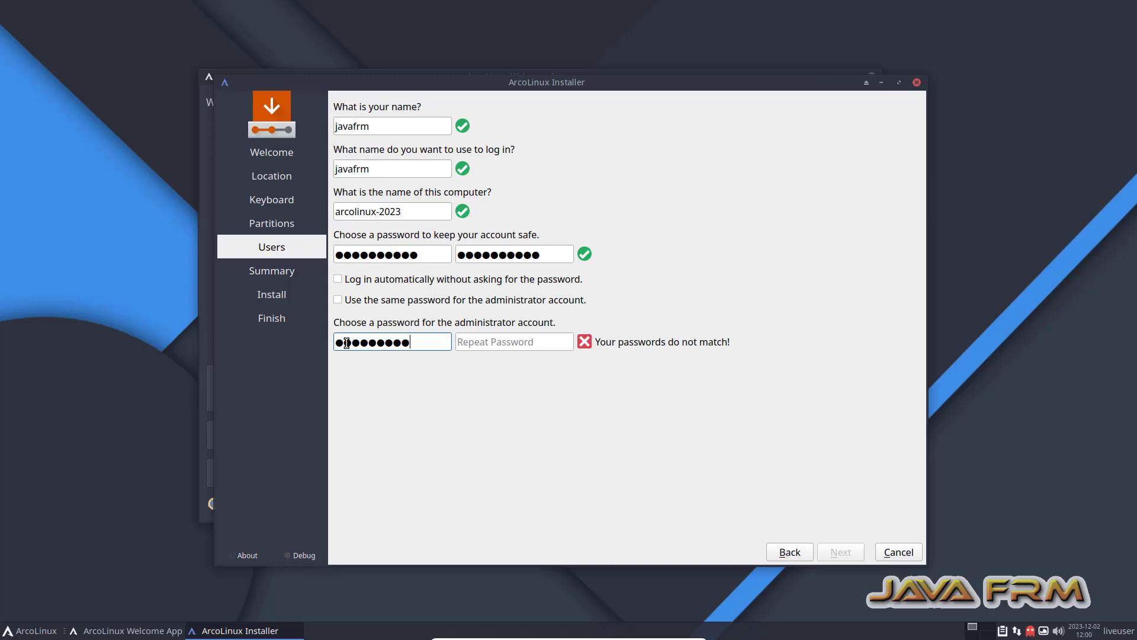
{"action": "type", "text": "•"}
{"action": "key", "text": "Tab"}
{"action": "type", "text": "••••••••••"}
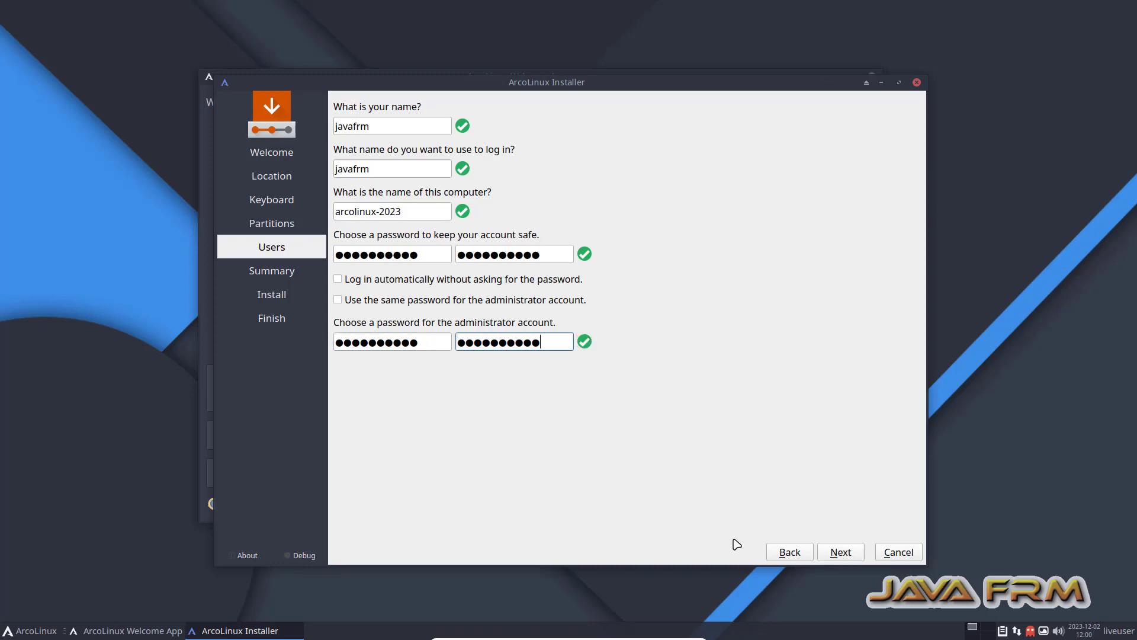
{"action": "left_click", "coordinate": [840, 555]}
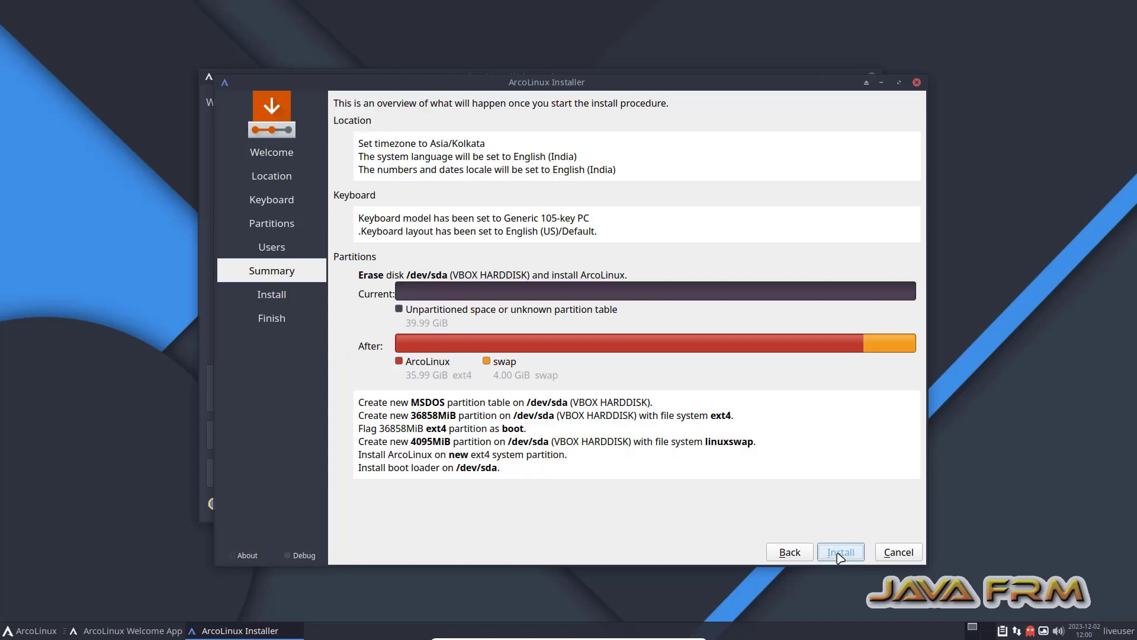
Install ArcoLinux to the virtual disk, confirming the disk changes with Install Now.
{"action": "left_click", "coordinate": [841, 553]}
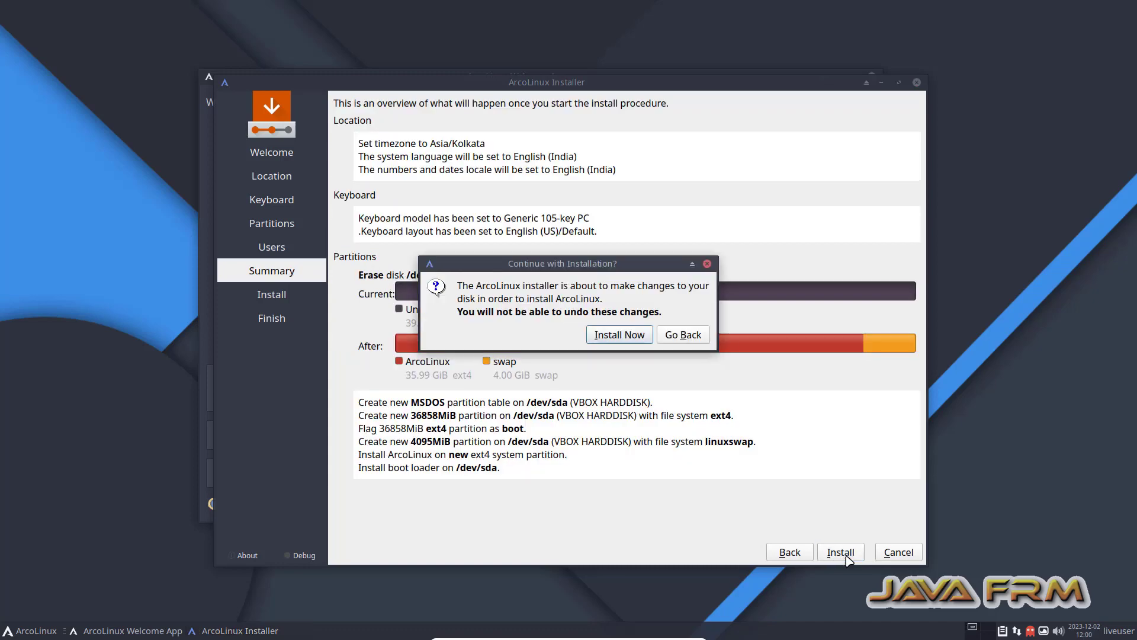
{"action": "left_click", "coordinate": [637, 340]}
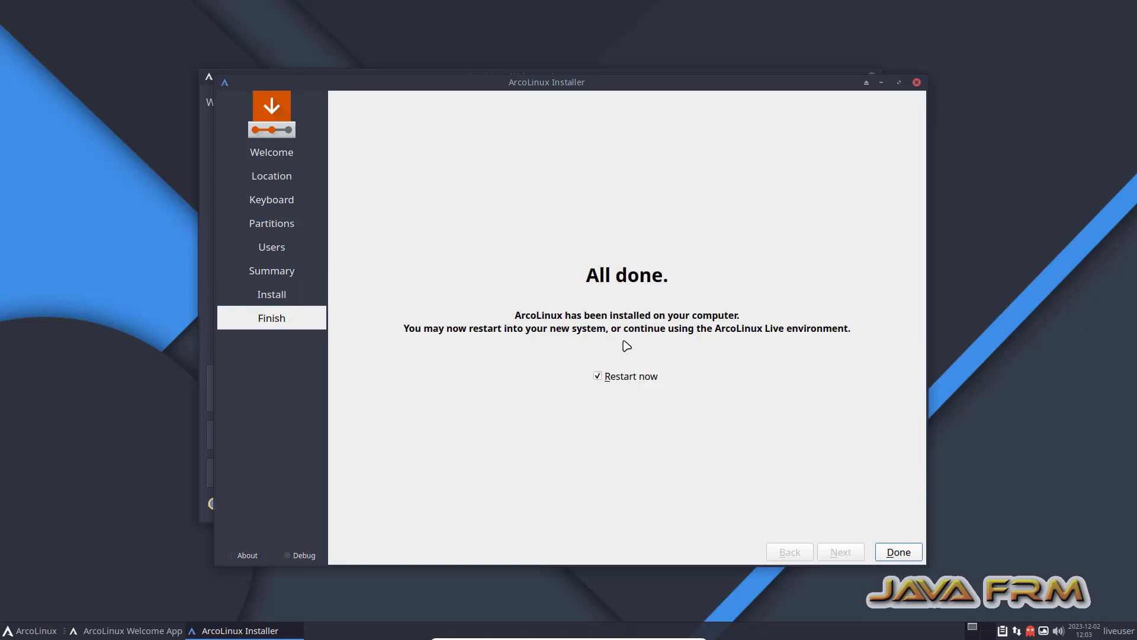
Finish the installer with Restart now unchecked and close the Welcome App.
{"action": "left_click", "coordinate": [598, 376]}
{"action": "left_click", "coordinate": [905, 553]}
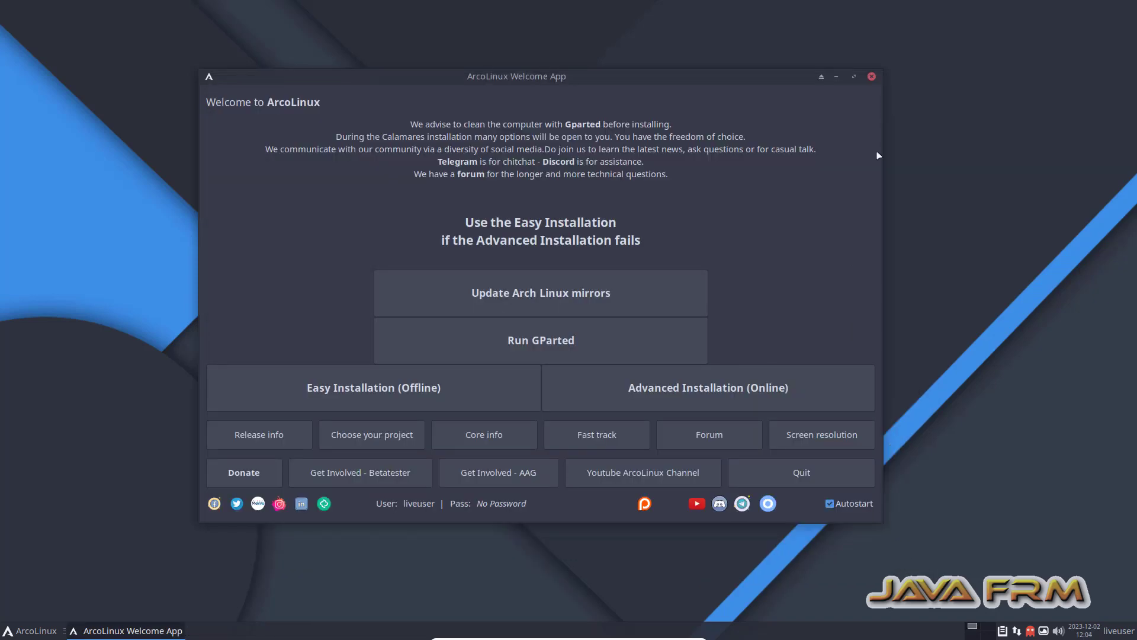
{"action": "left_click", "coordinate": [872, 77]}
Shut down the live session from the applications menu's Log Out options.
{"action": "left_click", "coordinate": [27, 631]}
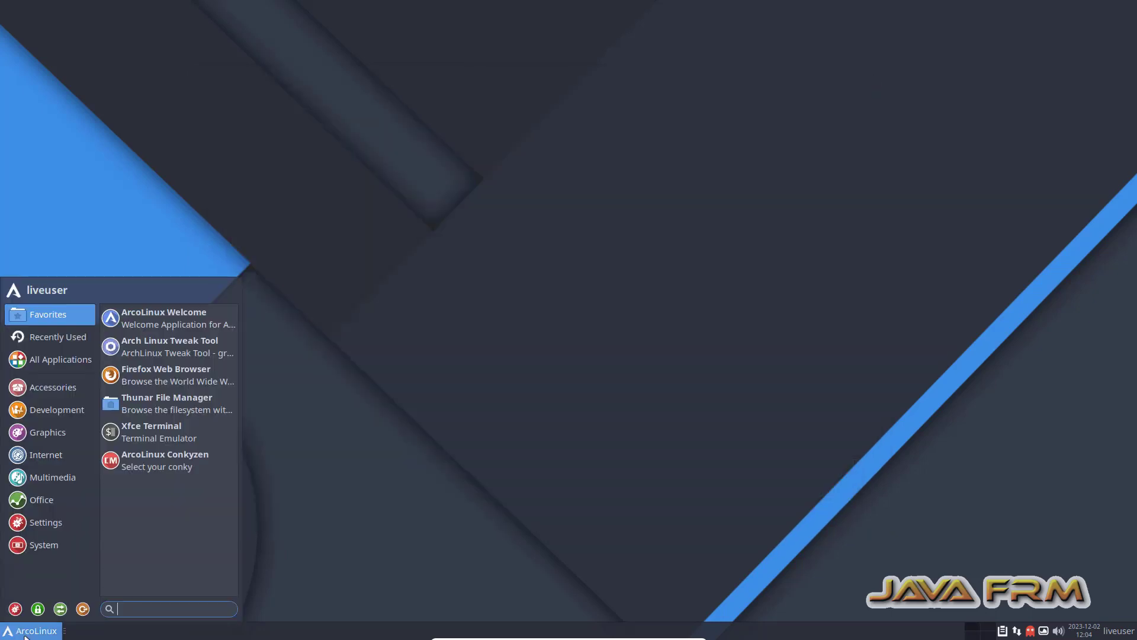
{"action": "left_click", "coordinate": [83, 609]}
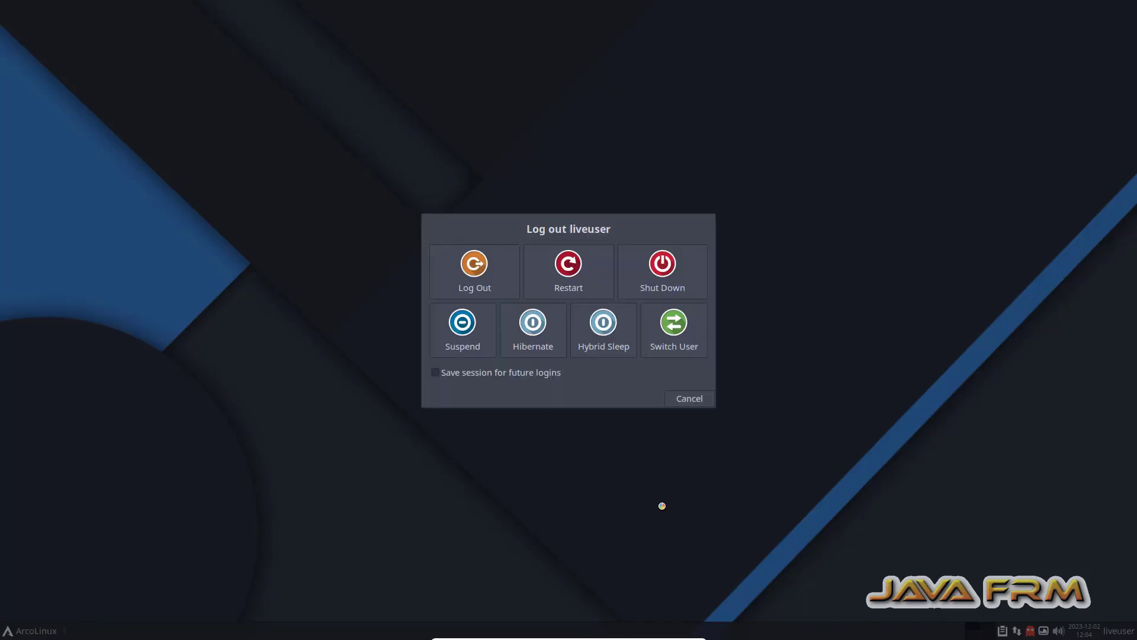
{"action": "left_click", "coordinate": [667, 271]}
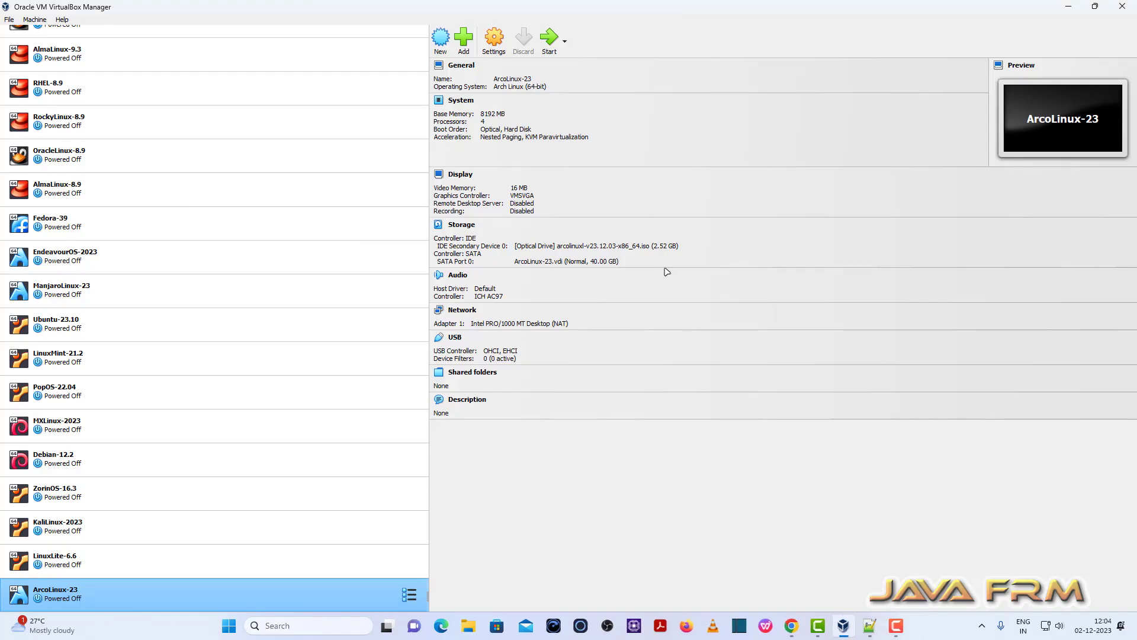
Move Hard Disk above Optical in ArcoLinux-23's boot order and save the settings.
{"action": "left_click", "coordinate": [493, 37]}
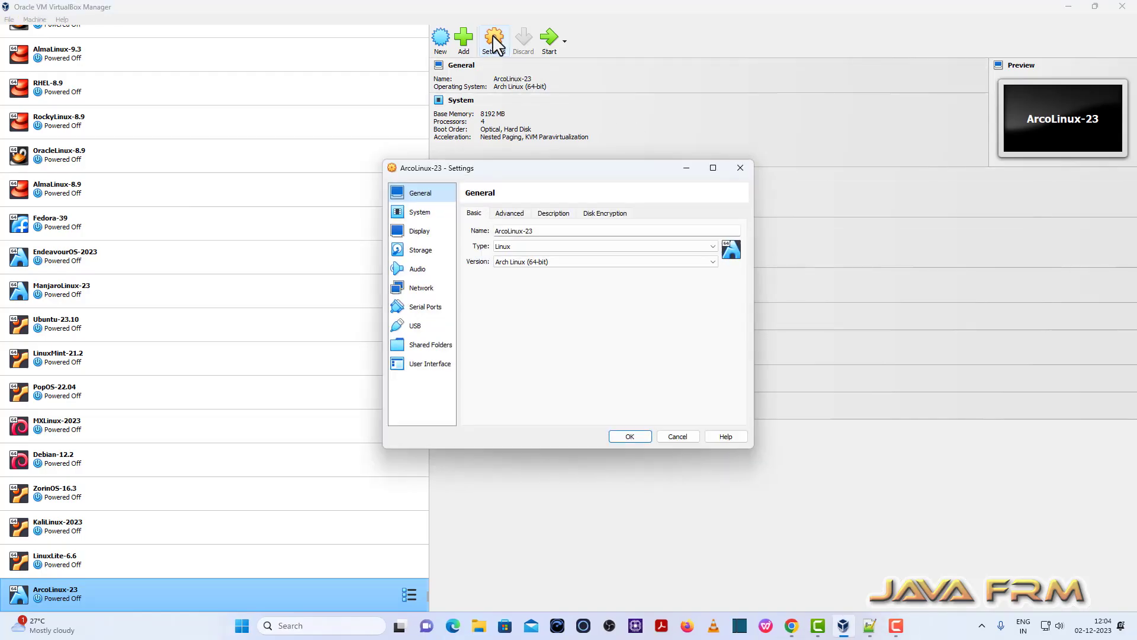
{"action": "left_click", "coordinate": [427, 213]}
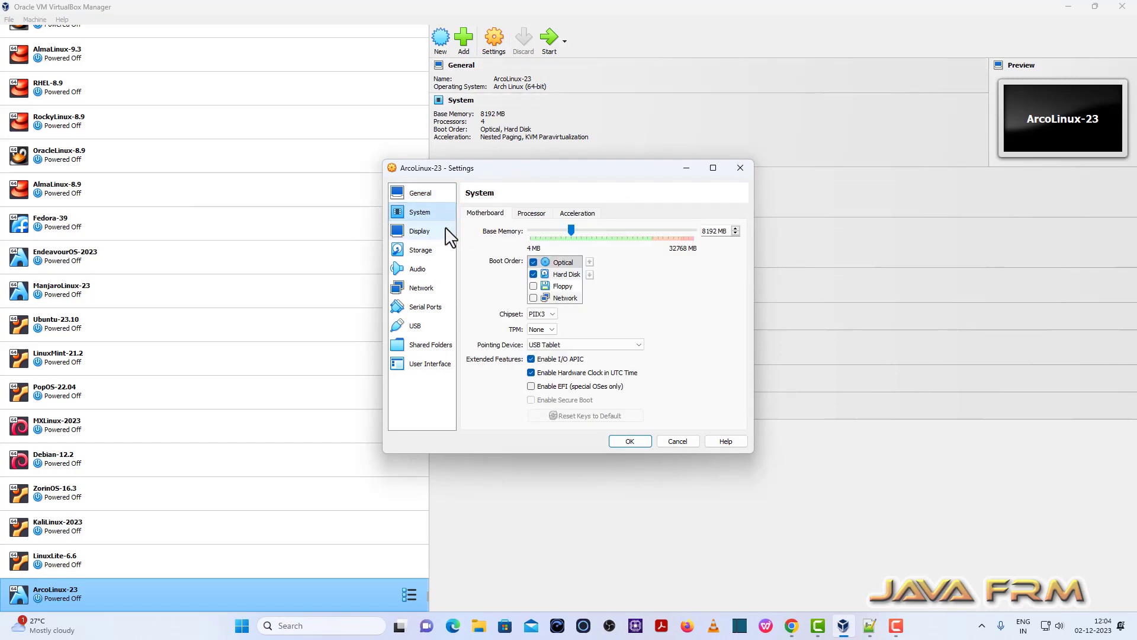
{"action": "left_click", "coordinate": [559, 274]}
{"action": "left_click", "coordinate": [589, 262]}
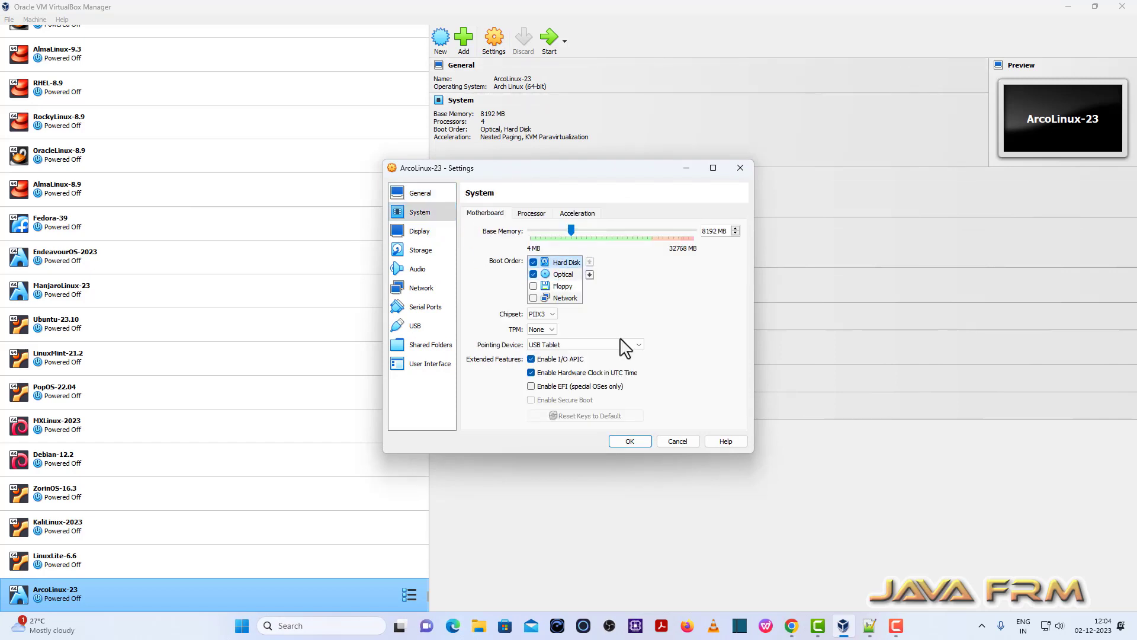
{"action": "left_click", "coordinate": [628, 442]}
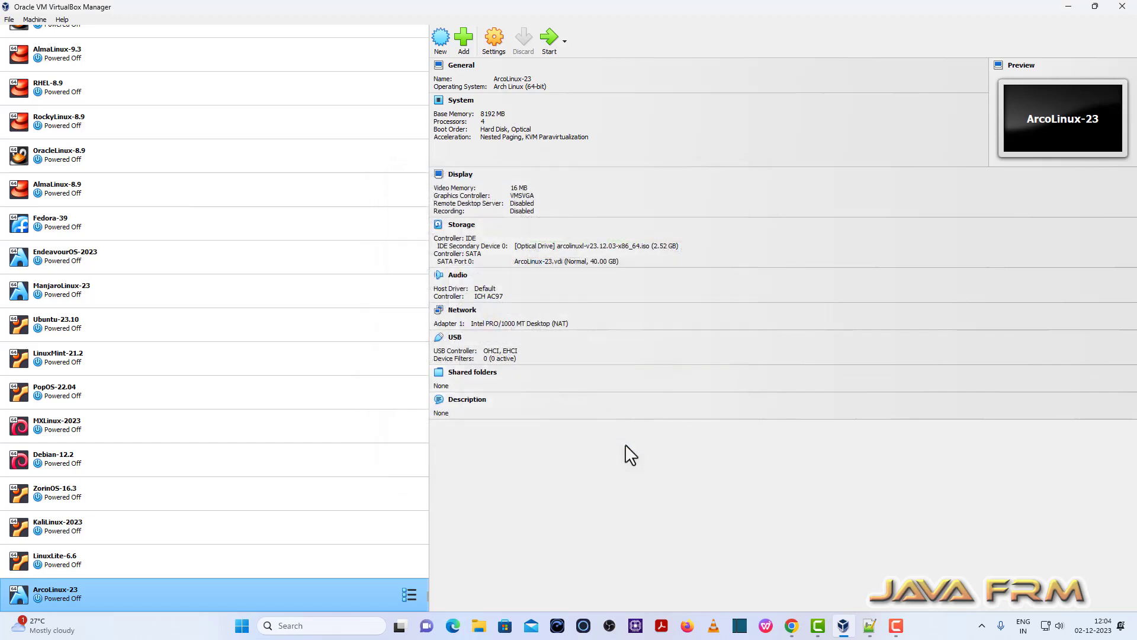
Start ArcoLinux-23 in full screen, boot the default GRUB entry, and dismiss the VirtualBox notifications.
{"action": "left_click", "coordinate": [549, 41]}
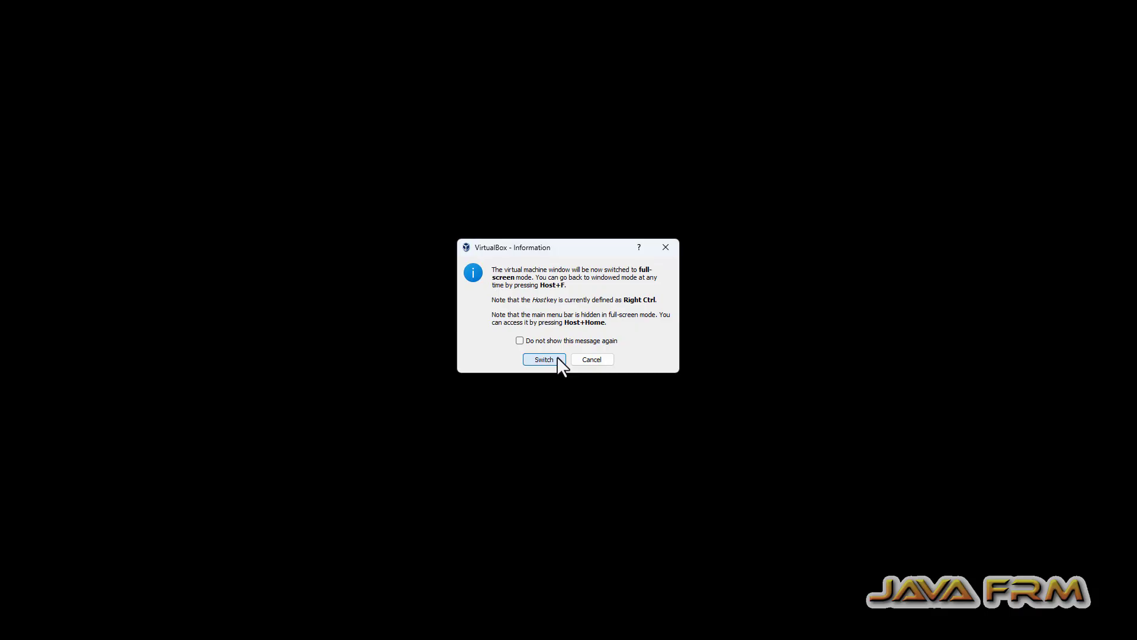
{"action": "left_click", "coordinate": [556, 360]}
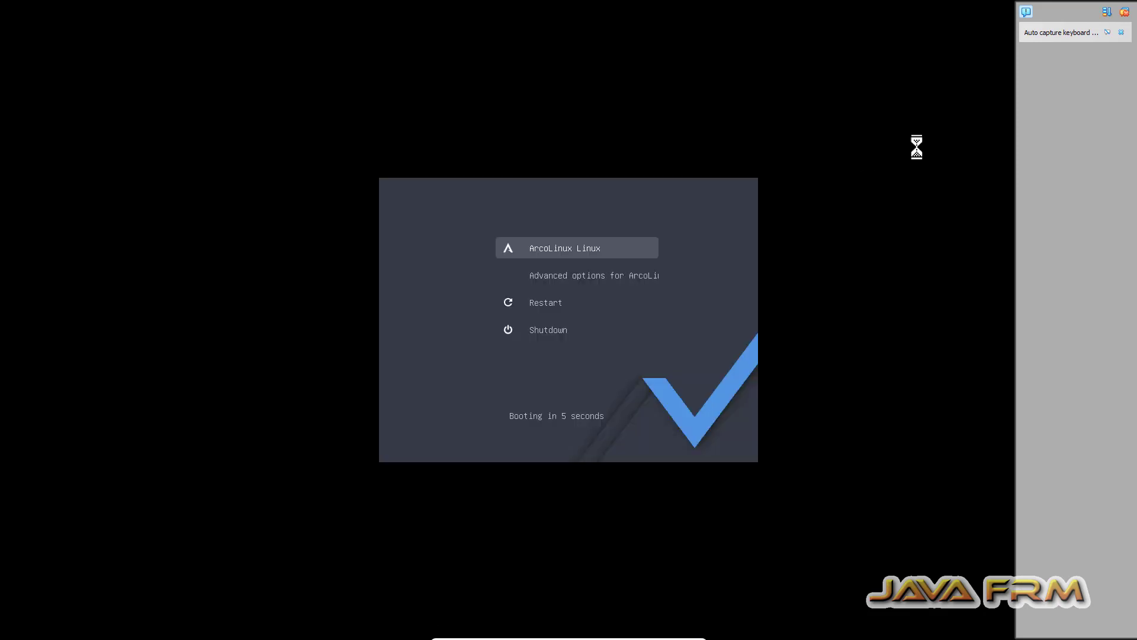
{"action": "key", "text": "Return"}
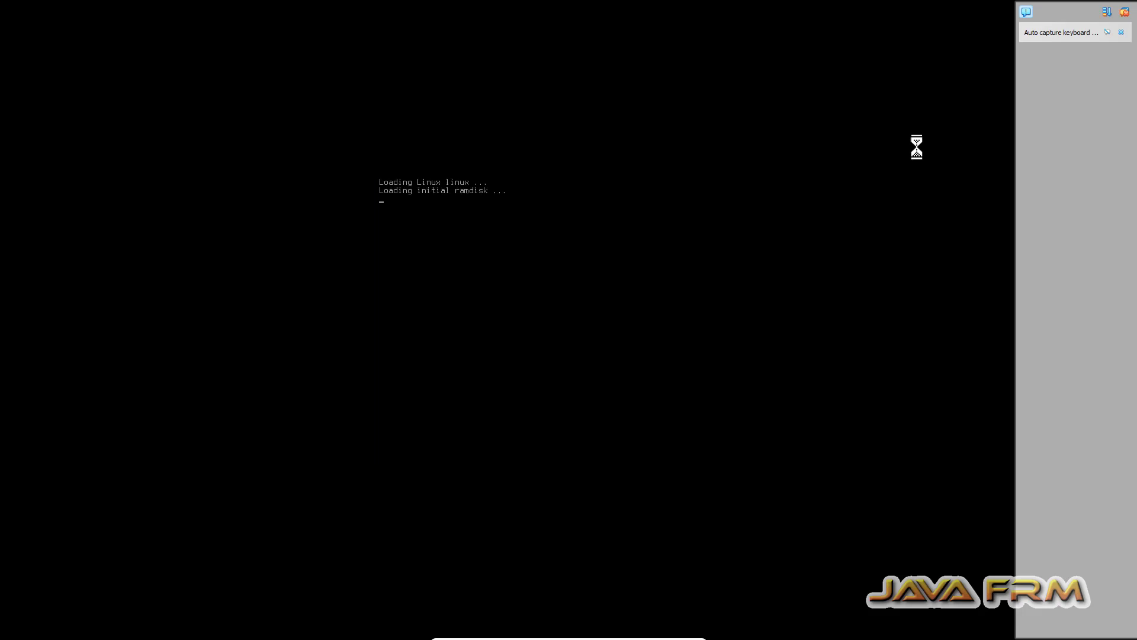
{"action": "left_click", "coordinate": [1124, 12]}
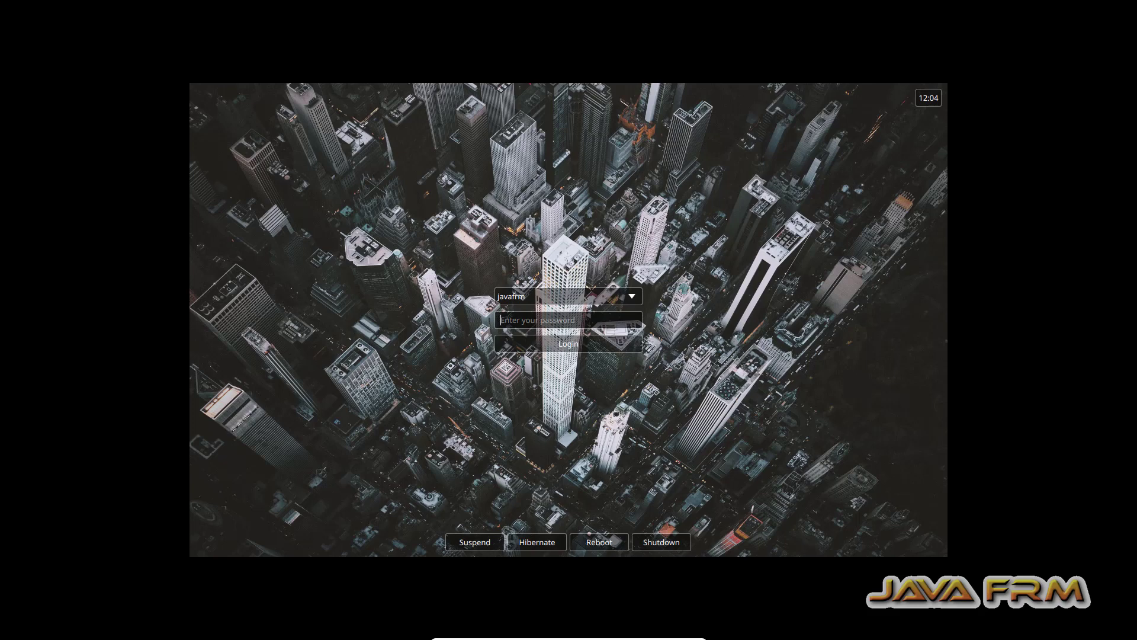
Log into ArcoLinux with the user password and move the Welcome App toward the centre.
{"action": "type", "text": "*********"}
{"action": "key", "text": "Return"}
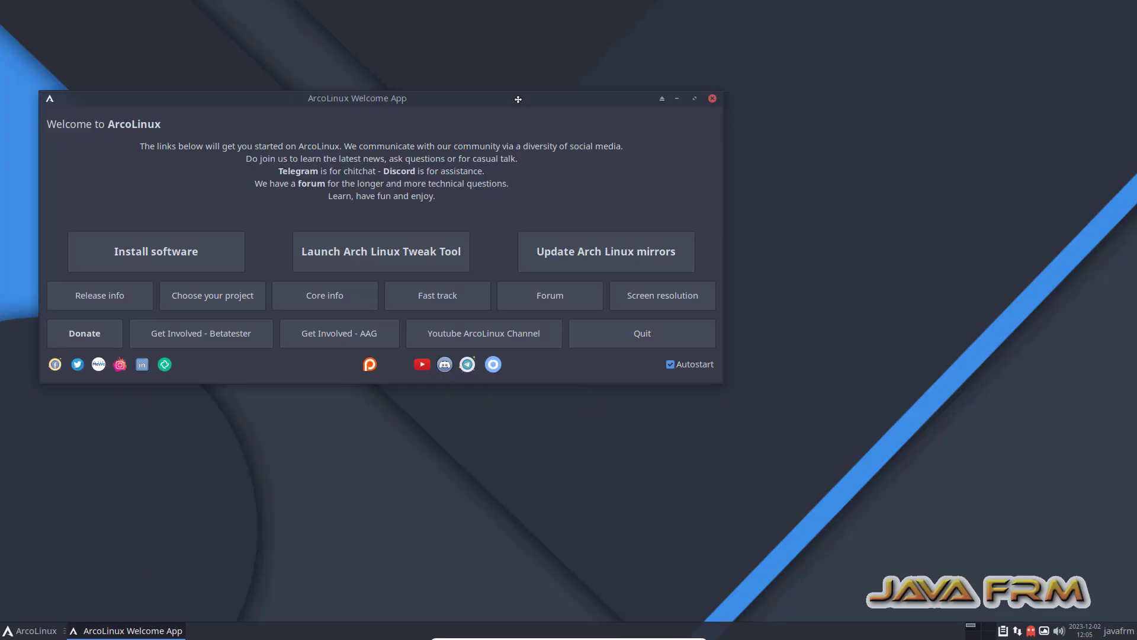
{"action": "left_click_drag", "start_coordinate": [518, 98], "coordinate": [651, 95]}
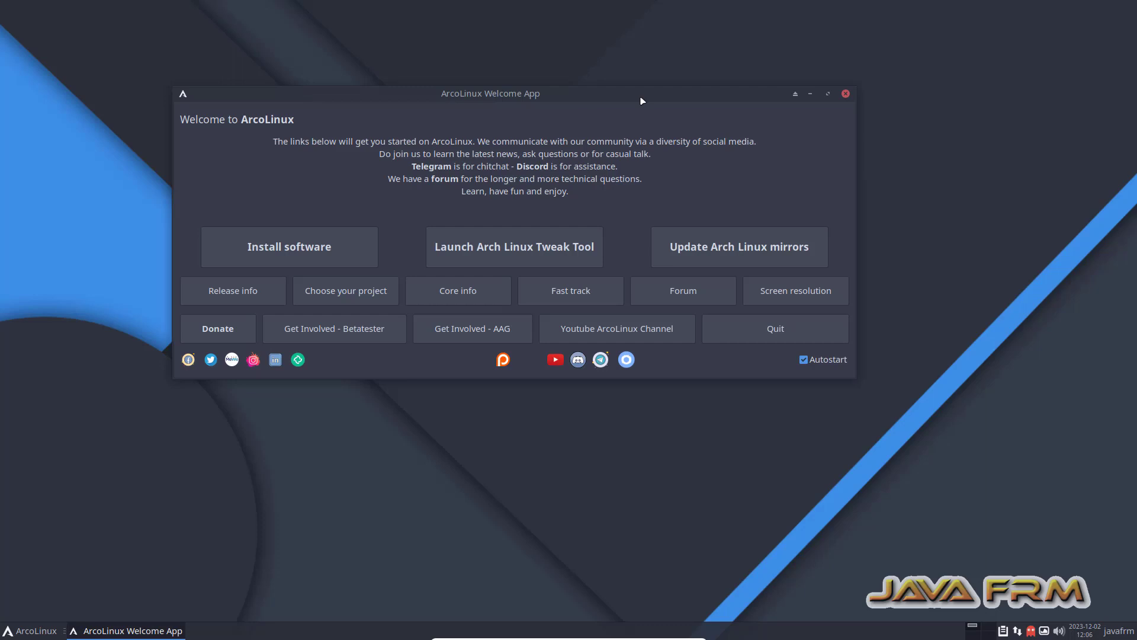
Run Update Arch Linux mirrors in the Welcome App, authenticating with the password.
{"action": "left_click", "coordinate": [743, 245]}
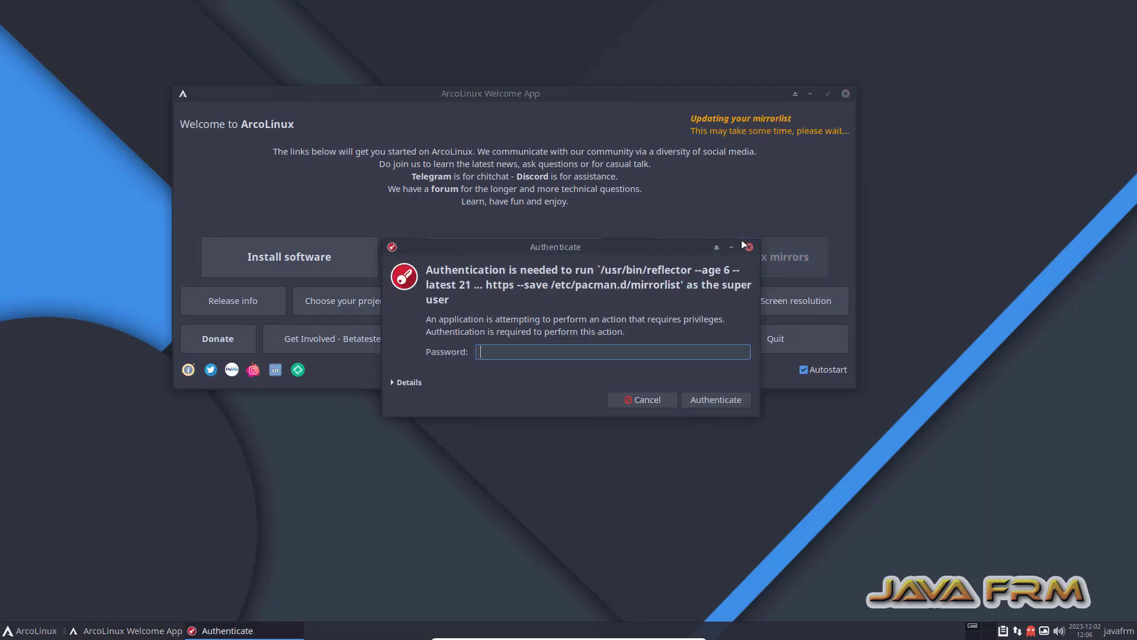
{"action": "type", "text": "••••••••••"}
{"action": "left_click", "coordinate": [405, 383]}
{"action": "left_click", "coordinate": [712, 427]}
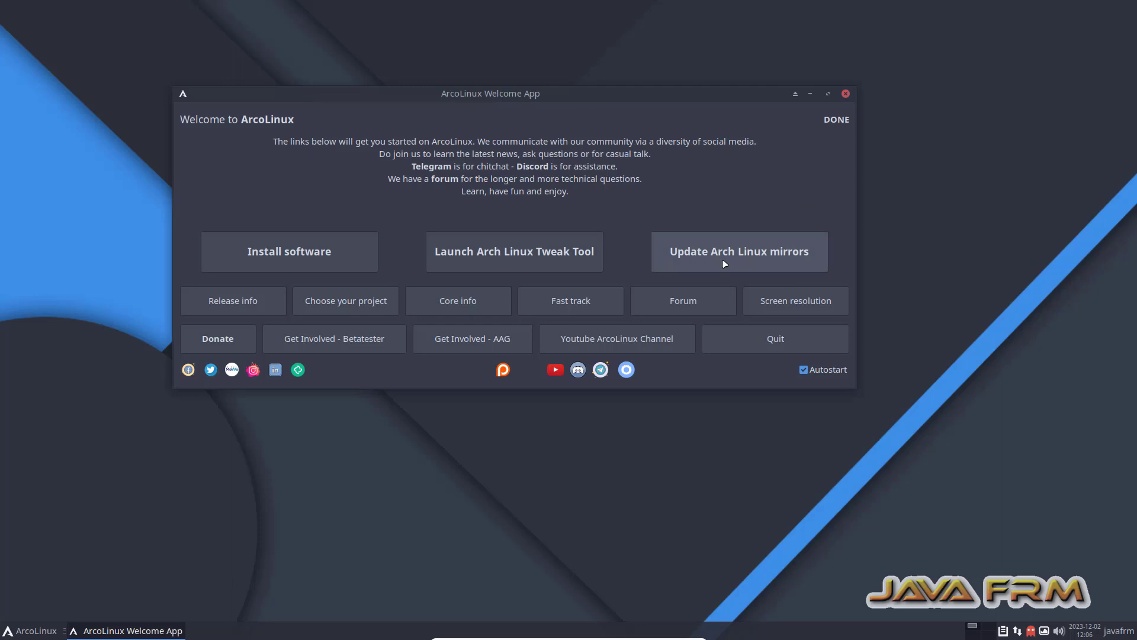
Close the Welcome App and open a maximized terminal from the desktop context menu.
{"action": "left_click", "coordinate": [846, 94]}
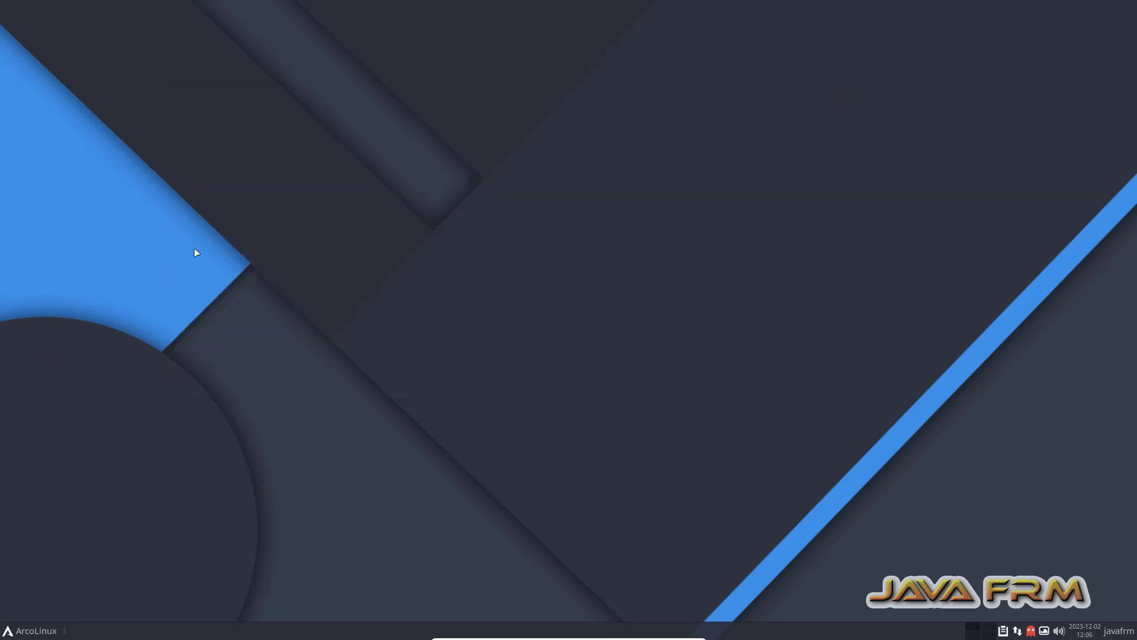
{"action": "right_click", "coordinate": [232, 223]}
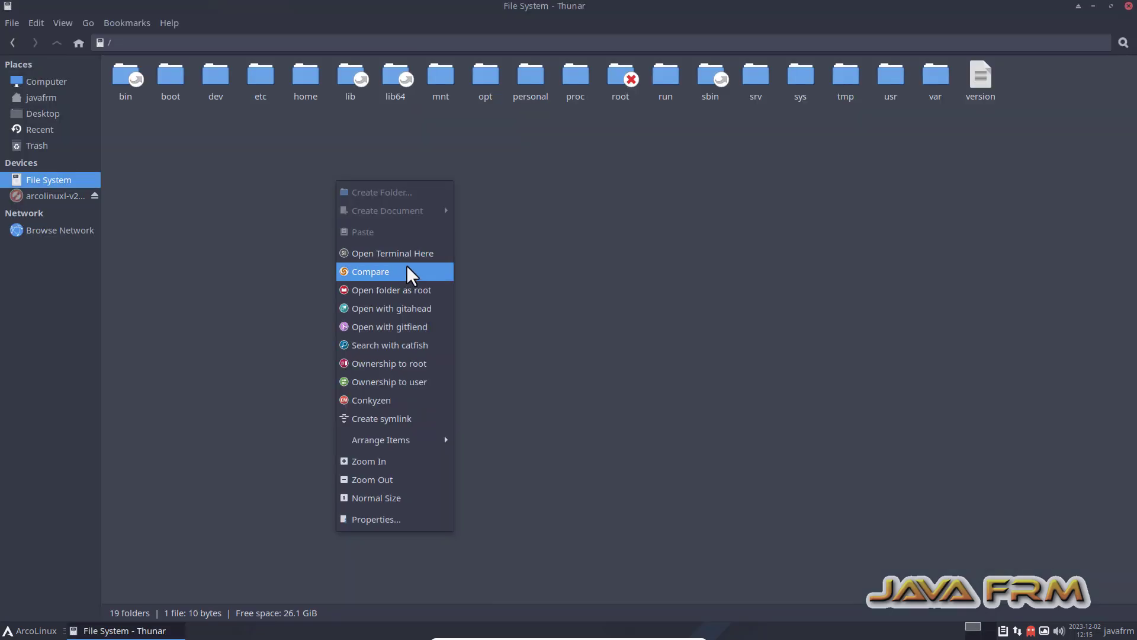
{"action": "left_click", "coordinate": [406, 265]}
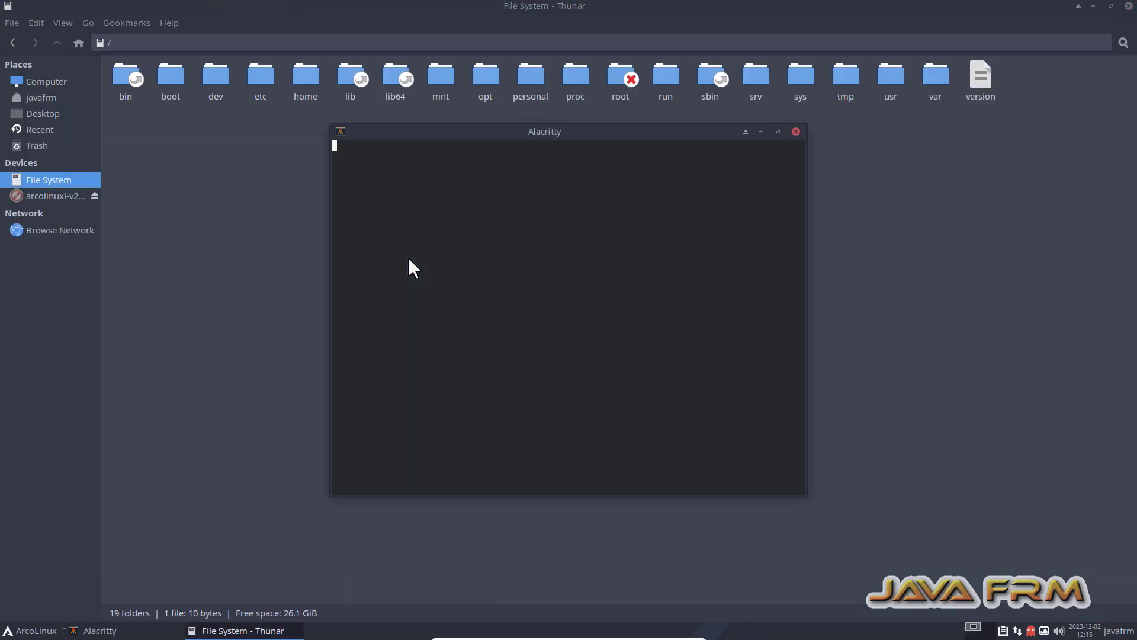
{"action": "double_click", "coordinate": [596, 134]}
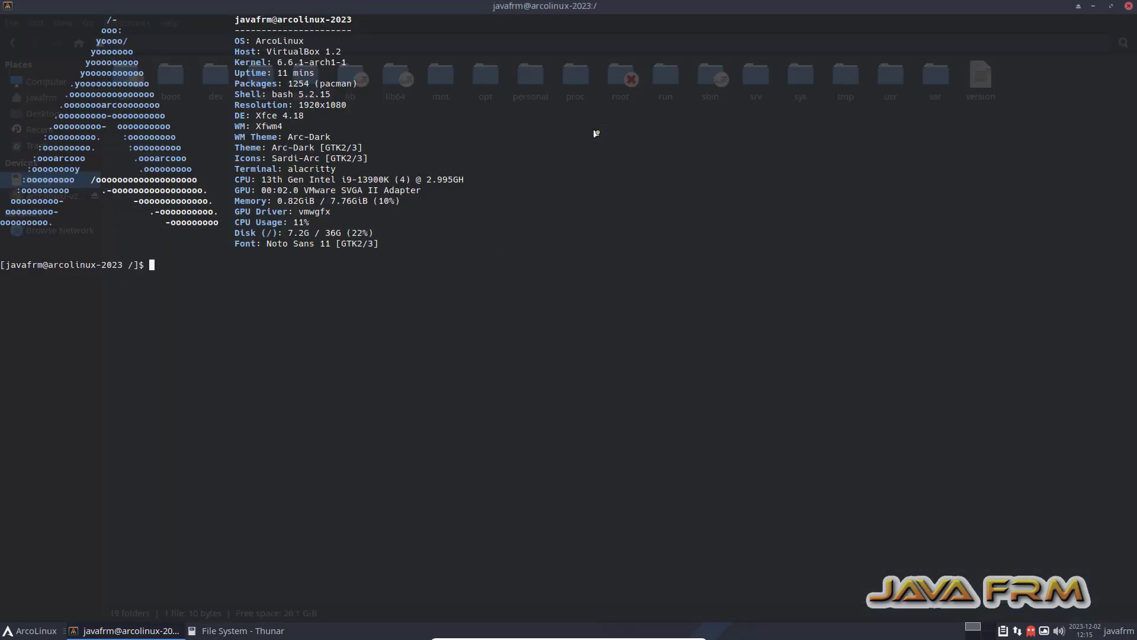
Run ls and df -kh to inspect the root directory and disk usage, then clear.
{"action": "type", "text": "ls"}
{"action": "key", "text": "Return"}
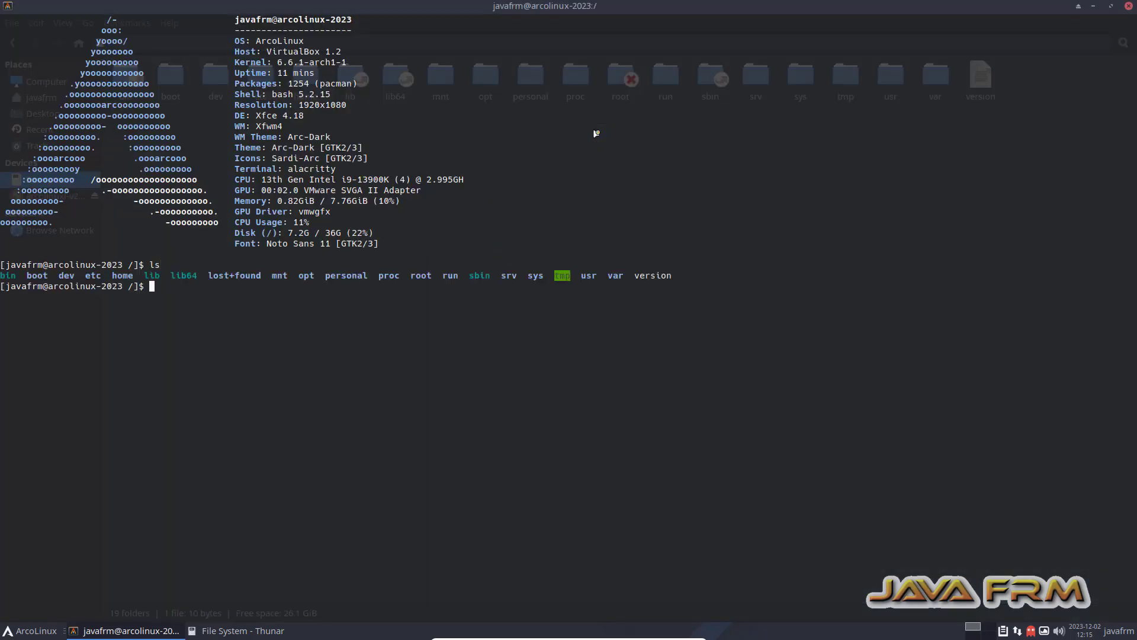
{"action": "type", "text": "df -kh"}
{"action": "key", "text": "Return"}
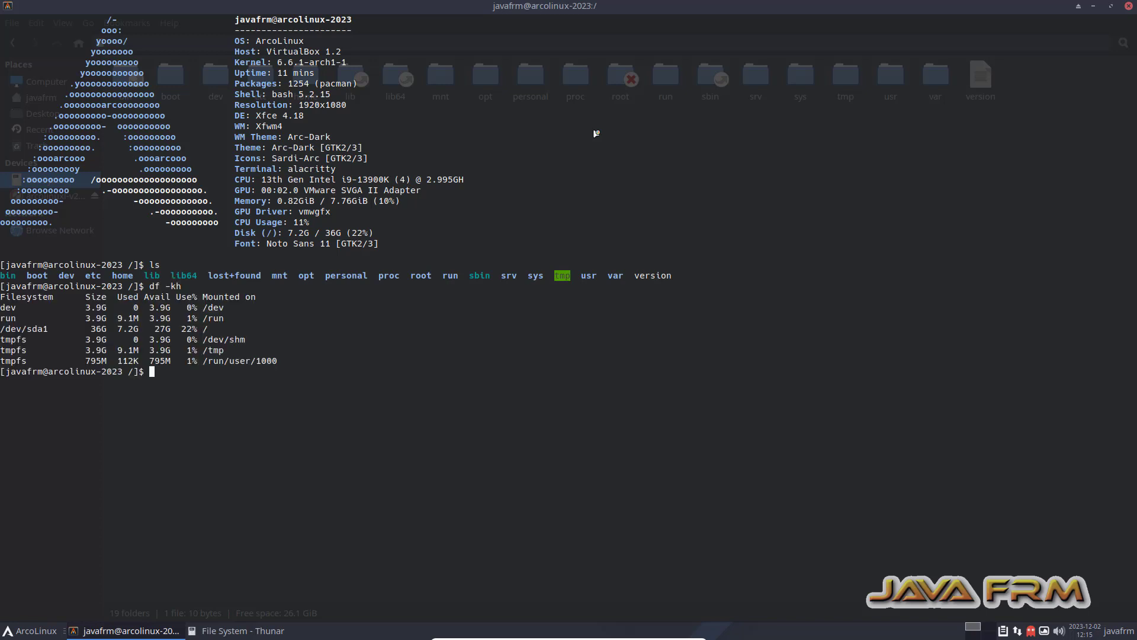
{"action": "type", "text": "clear"}
{"action": "key", "text": "Return"}
Become root with su, clear the screen, and enter 'pacman -S virtualbox-guest-utils'.
{"action": "key", "text": "Return"}
{"action": "type", "text": "su"}
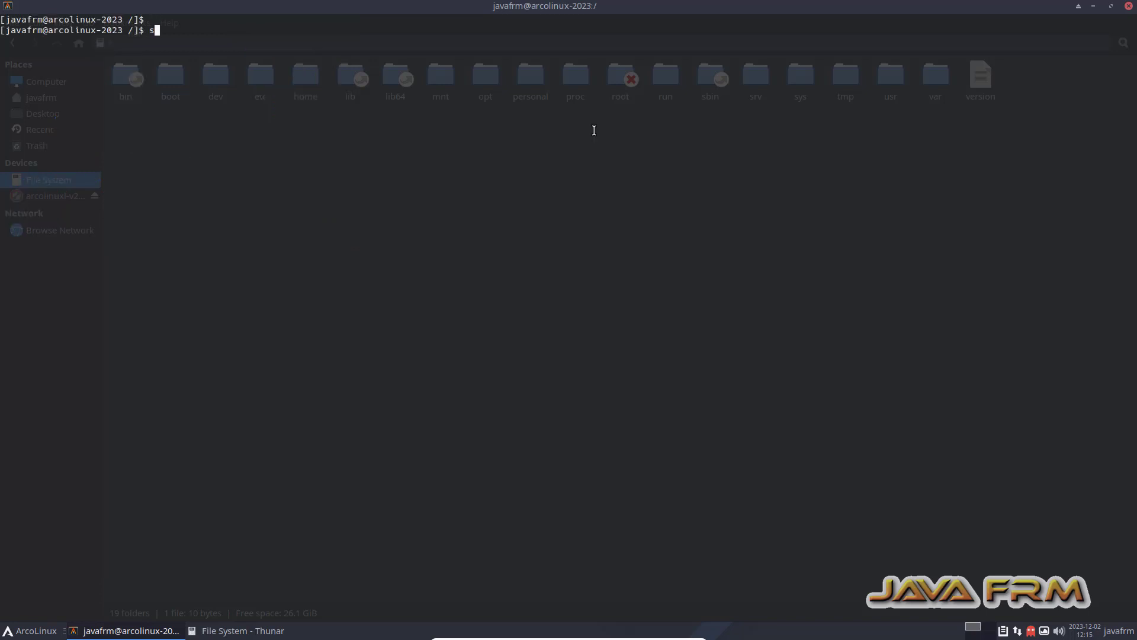
{"action": "key", "text": "Return"}
{"action": "key", "text": "Return"}
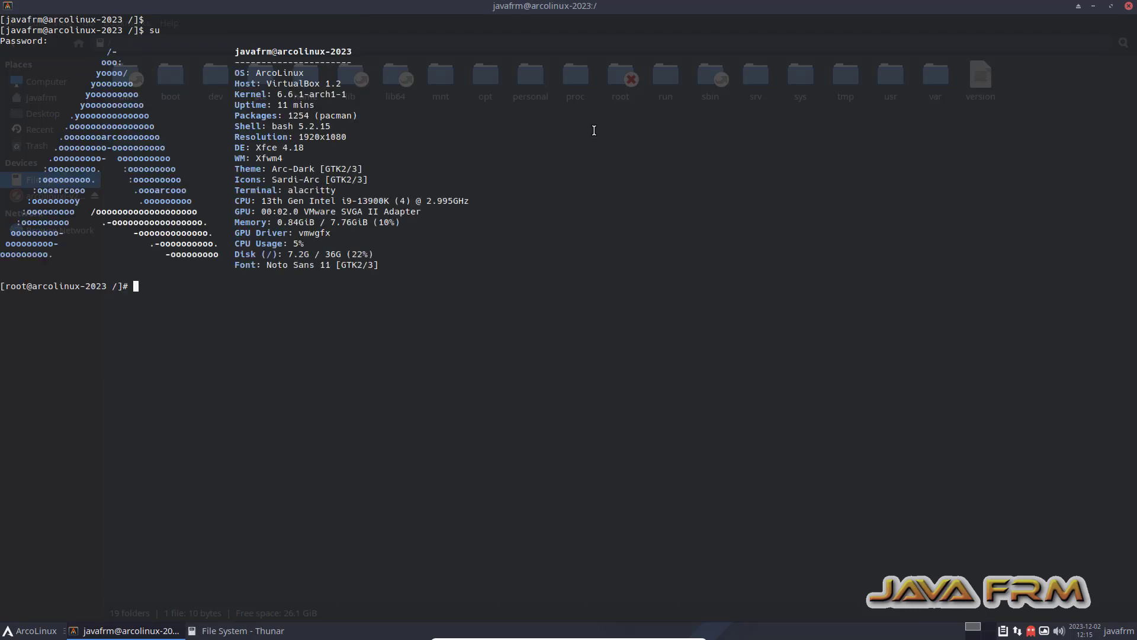
{"action": "type", "text": "clear"}
{"action": "key", "text": "Return"}
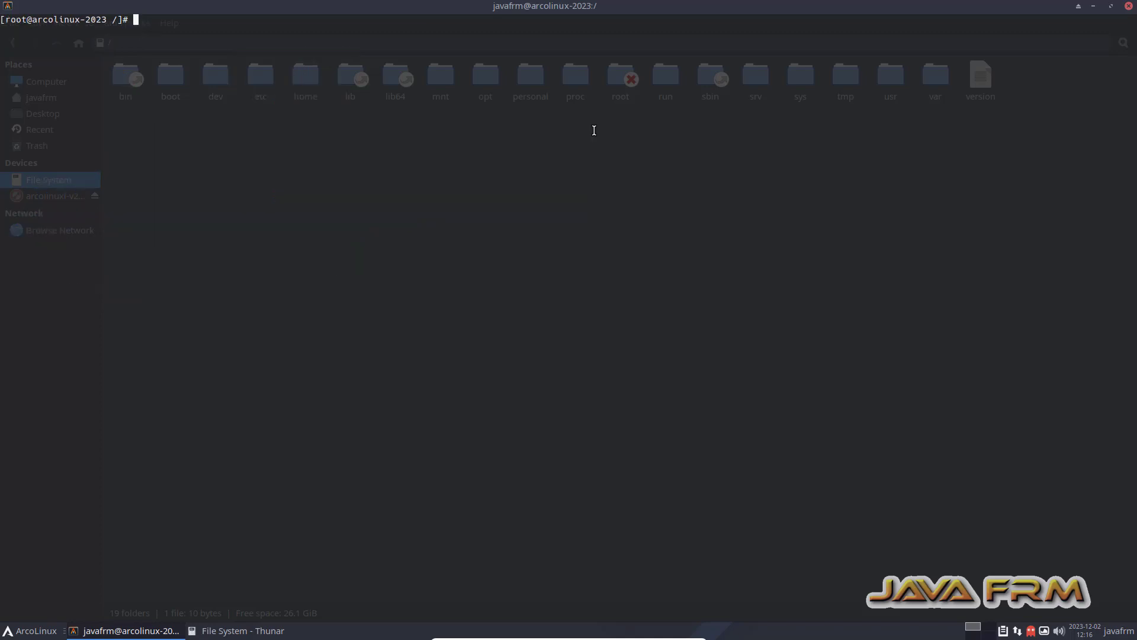
{"action": "key", "text": "Return"}
{"action": "key", "text": "Return"}
{"action": "type", "text": "pacman "}
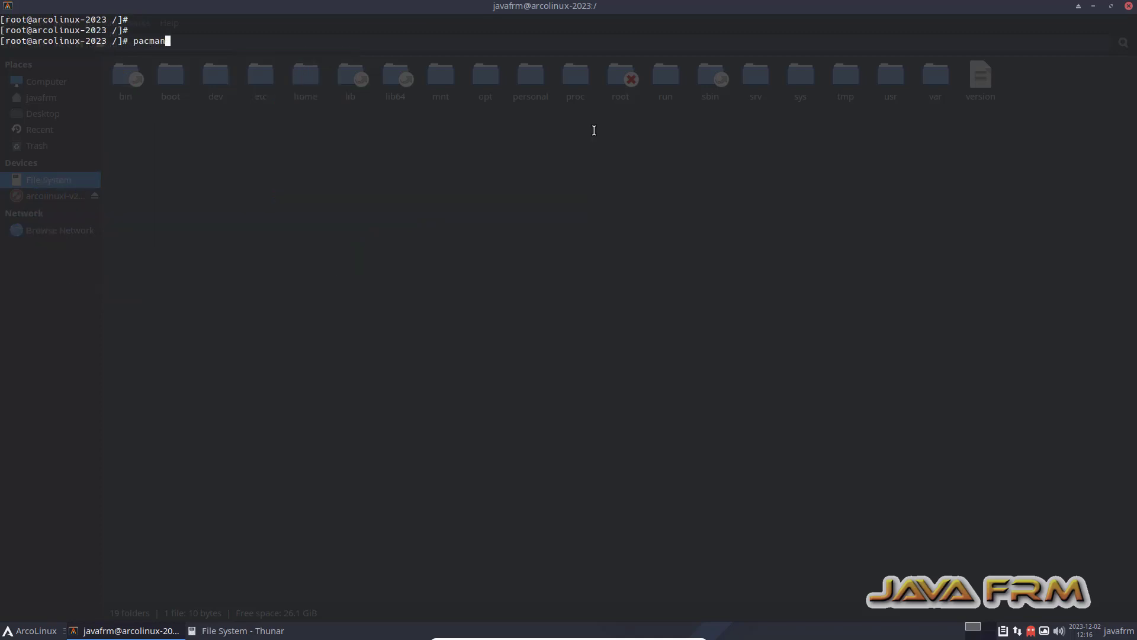
{"action": "type", "text": "-S virtualbox-guest-utils"}
Rerun the install as 'pacman -Sy virtualbox-guest-utils' and confirm with y.
{"action": "key", "text": "Return"}
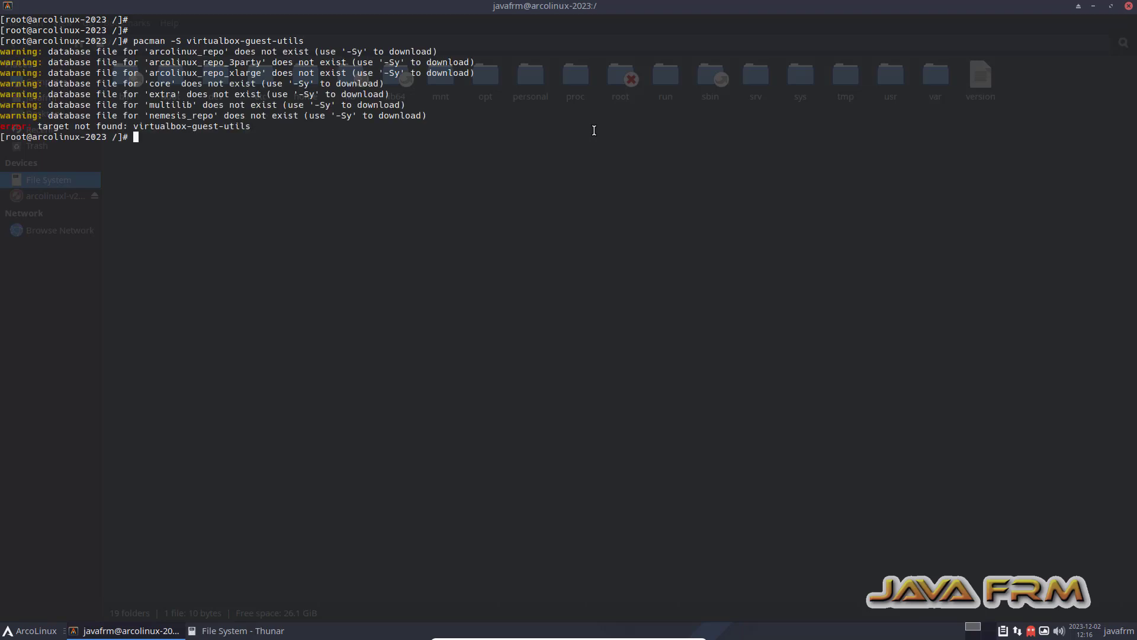
{"action": "key", "text": "Up"}
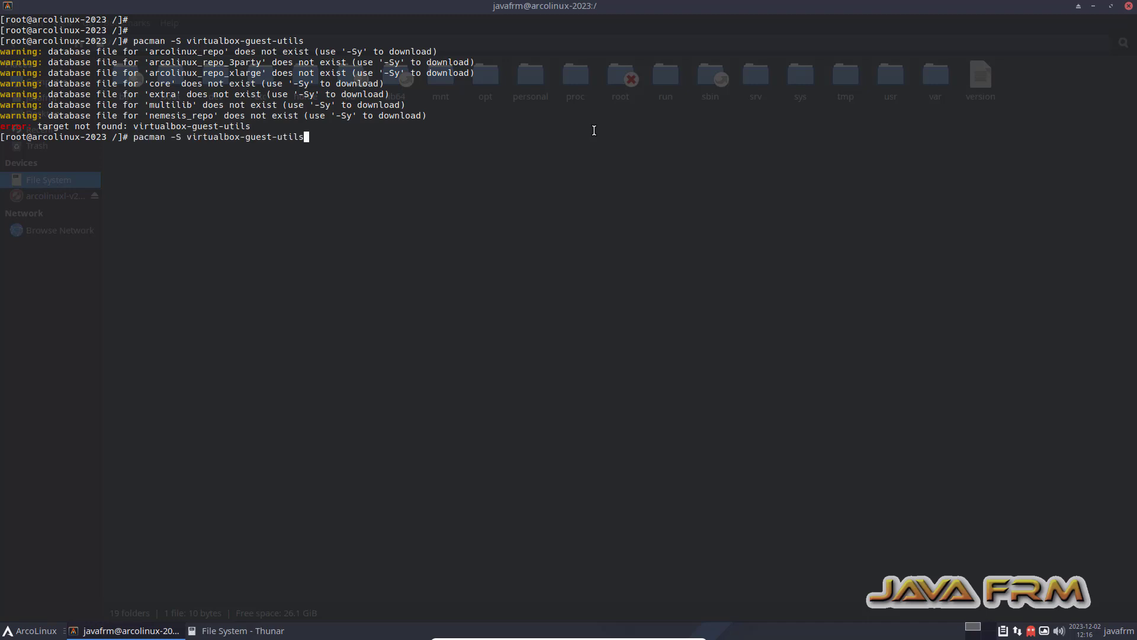
{"action": "key", "text": "Left"}
{"action": "key", "text": "Left"}
{"action": "key", "text": "Left"}
{"action": "key", "text": "Left"}
{"action": "key", "text": "Left"}
{"action": "key", "text": "Left"}
{"action": "key", "text": "Left"}
{"action": "key", "text": "Left"}
{"action": "key", "text": "Left"}
{"action": "key", "text": "Left"}
{"action": "key", "text": "Left"}
{"action": "key", "text": "Left"}
{"action": "key", "text": "Left"}
{"action": "key", "text": "Left"}
{"action": "key", "text": "Left"}
{"action": "key", "text": "Left"}
{"action": "key", "text": "Left"}
{"action": "key", "text": "Left"}
{"action": "key", "text": "Left"}
{"action": "key", "text": "Left"}
{"action": "key", "text": "Left"}
{"action": "key", "text": "Left"}
{"action": "key", "text": "Left"}
{"action": "type", "text": "y"}
{"action": "key", "text": "Return"}
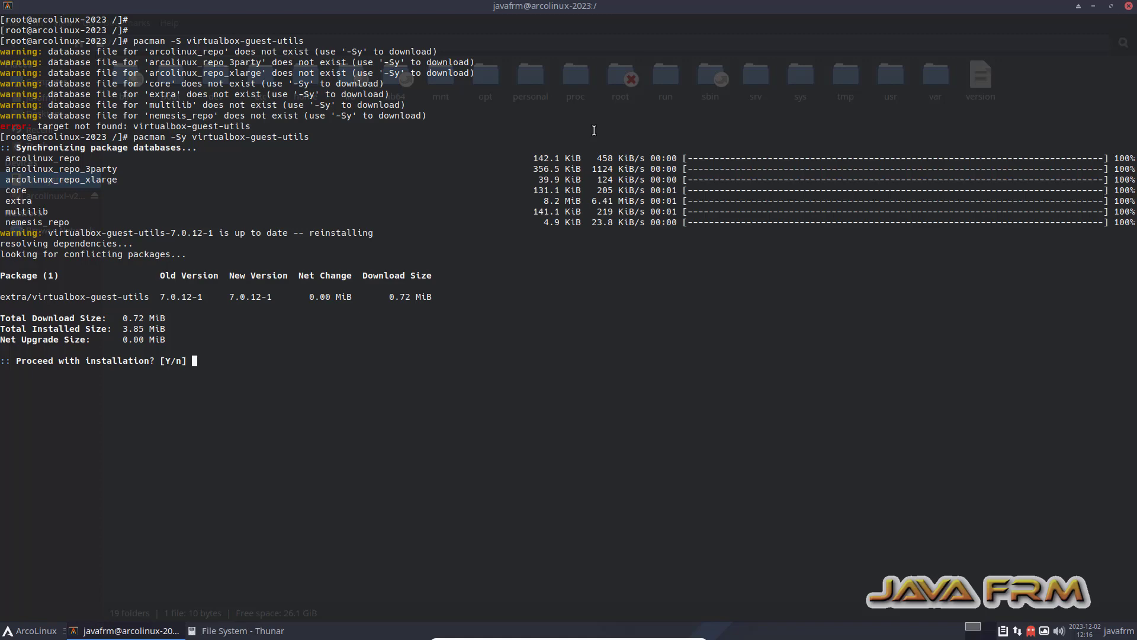
{"action": "type", "text": "y"}
{"action": "key", "text": "Return"}
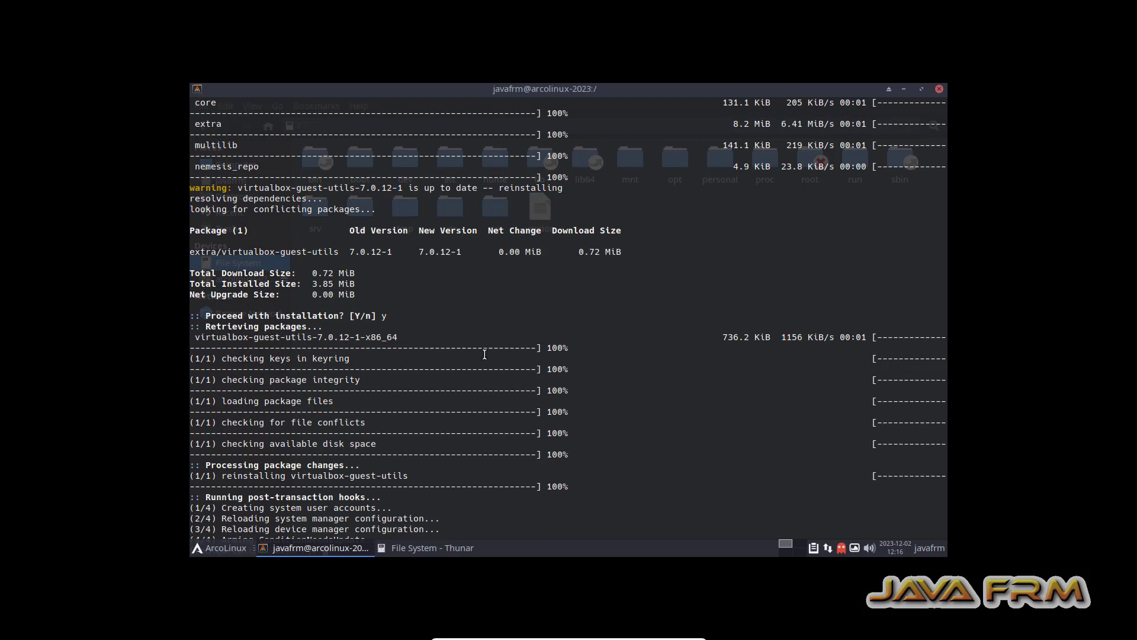
Close the terminal and file manager, shut down ArcoLinux, and minimize Chrome to show VirtualBox Manager.
{"action": "left_click", "coordinate": [940, 89]}
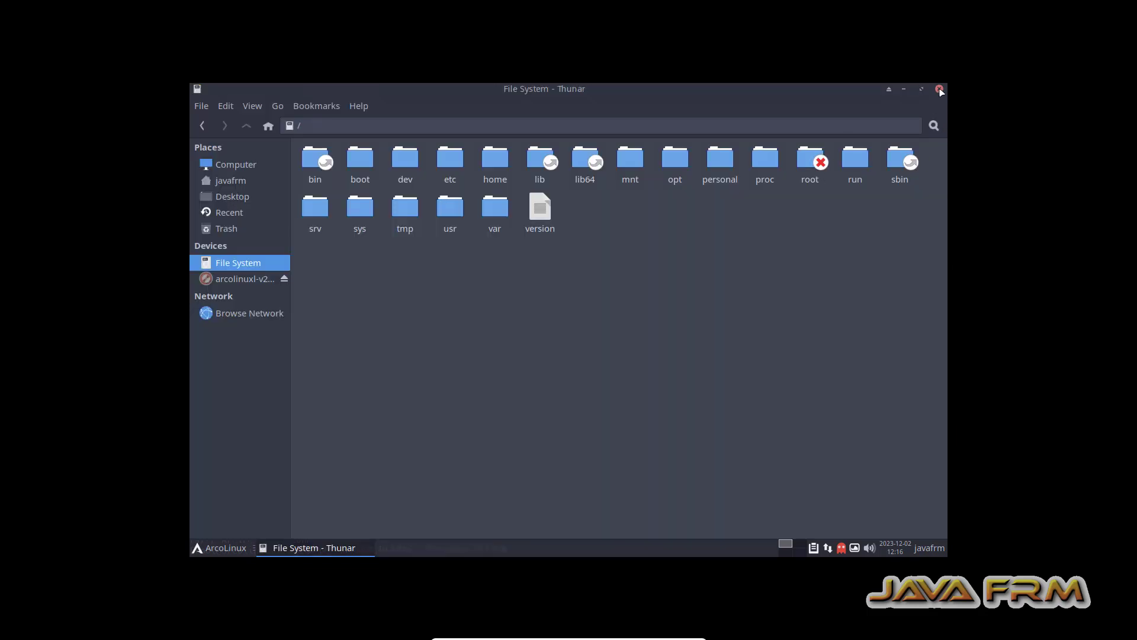
{"action": "left_click", "coordinate": [940, 89]}
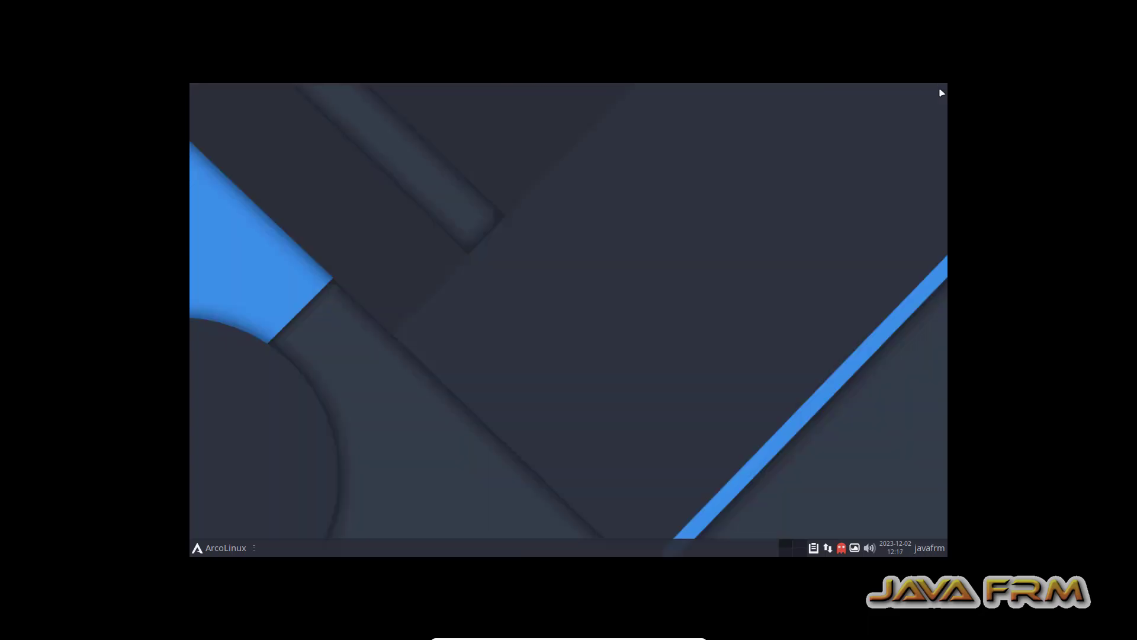
{"action": "left_click", "coordinate": [199, 552]}
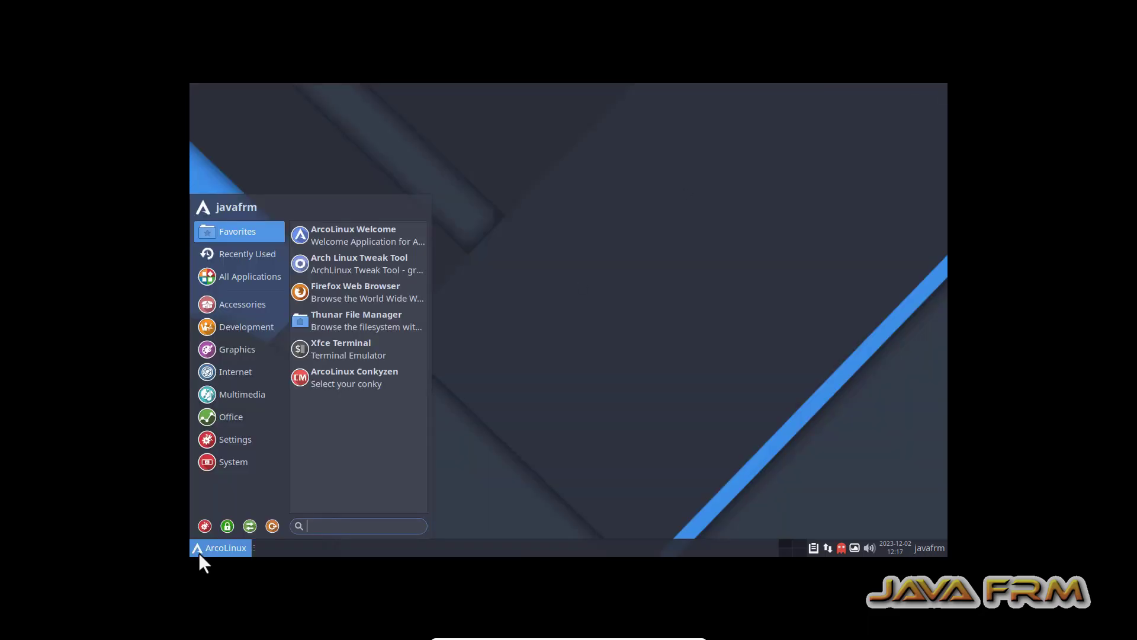
{"action": "left_click", "coordinate": [271, 526]}
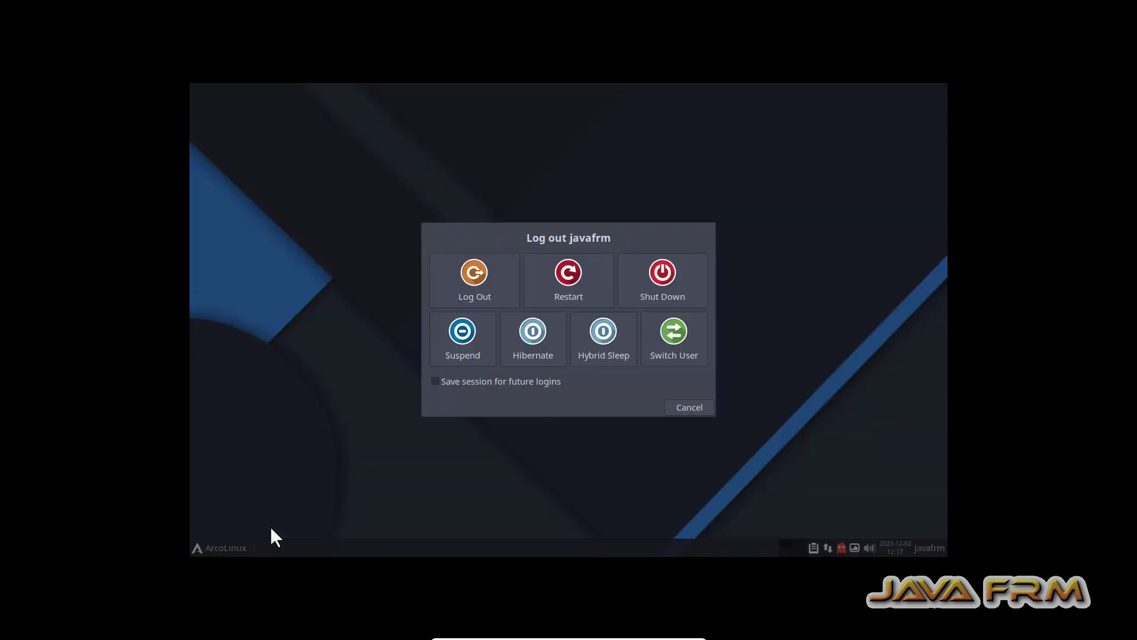
{"action": "left_click", "coordinate": [663, 279]}
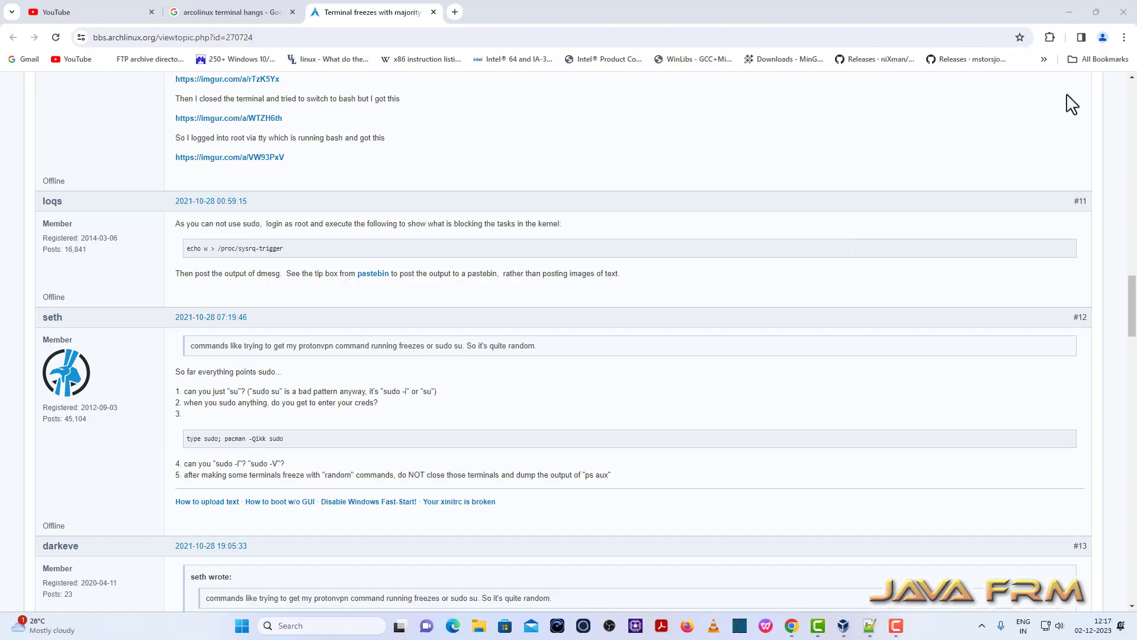
{"action": "left_click", "coordinate": [1076, 12]}
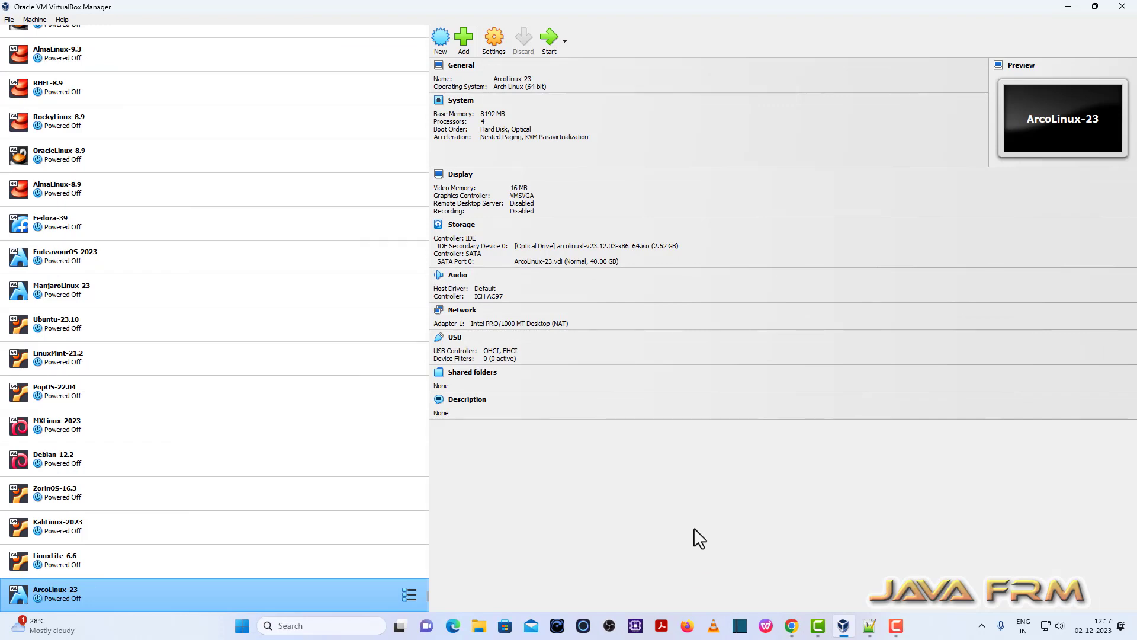
Set ArcoLinux-23's Drag'n'Drop to Bidirectional under General > Advanced.
{"action": "left_click", "coordinate": [494, 39]}
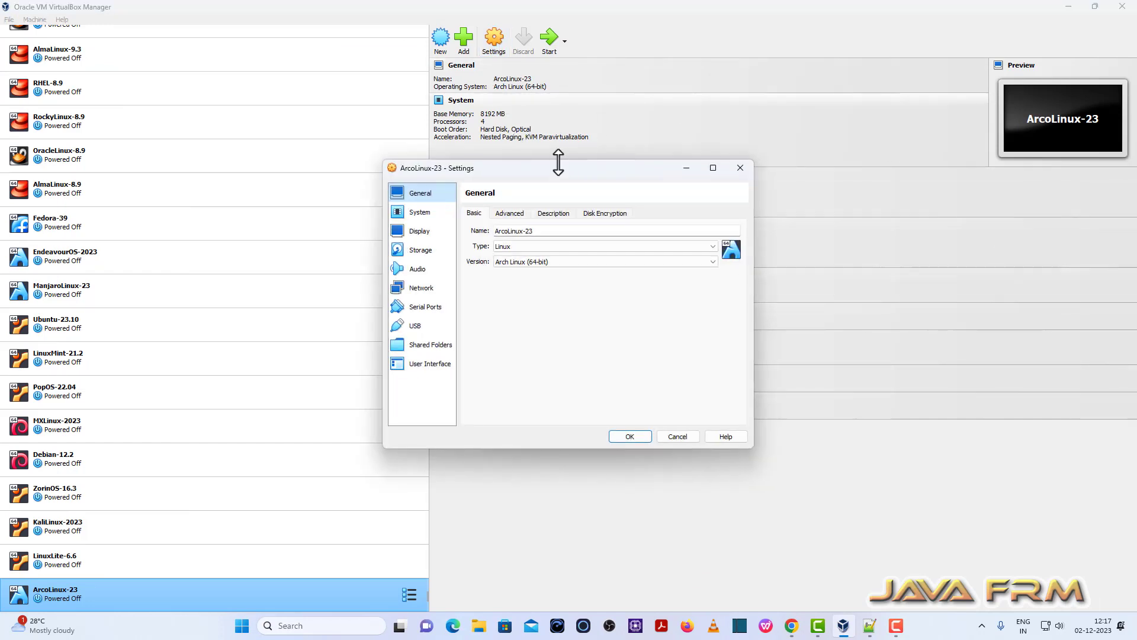
{"action": "left_click", "coordinate": [510, 215]}
{"action": "left_click", "coordinate": [536, 263]}
{"action": "left_click", "coordinate": [537, 264]}
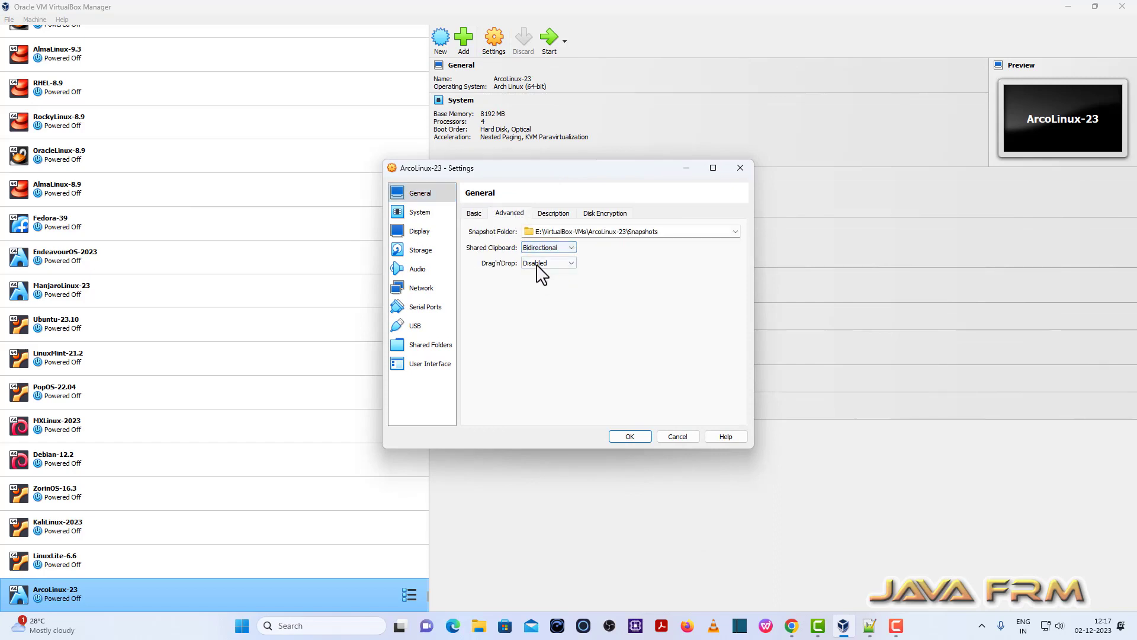
{"action": "left_click", "coordinate": [538, 264]}
{"action": "left_click", "coordinate": [546, 294]}
Add an auto-mounted shared folder D:\Linux-ISO-2022 and save the settings.
{"action": "left_click", "coordinate": [421, 346]}
{"action": "left_click", "coordinate": [740, 224]}
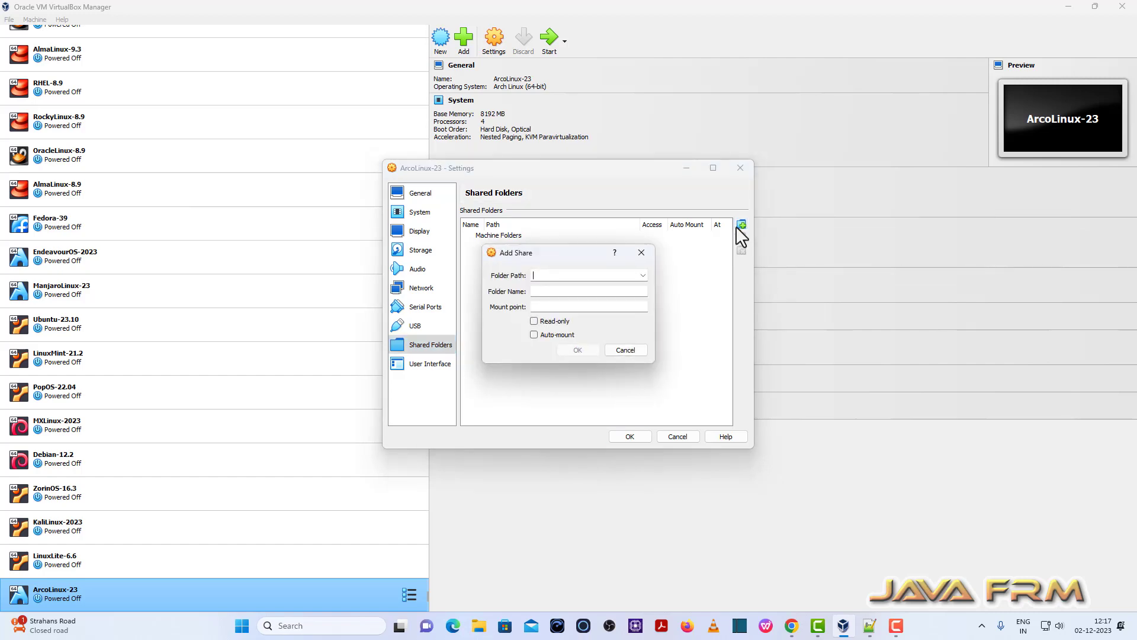
{"action": "left_click", "coordinate": [642, 275]}
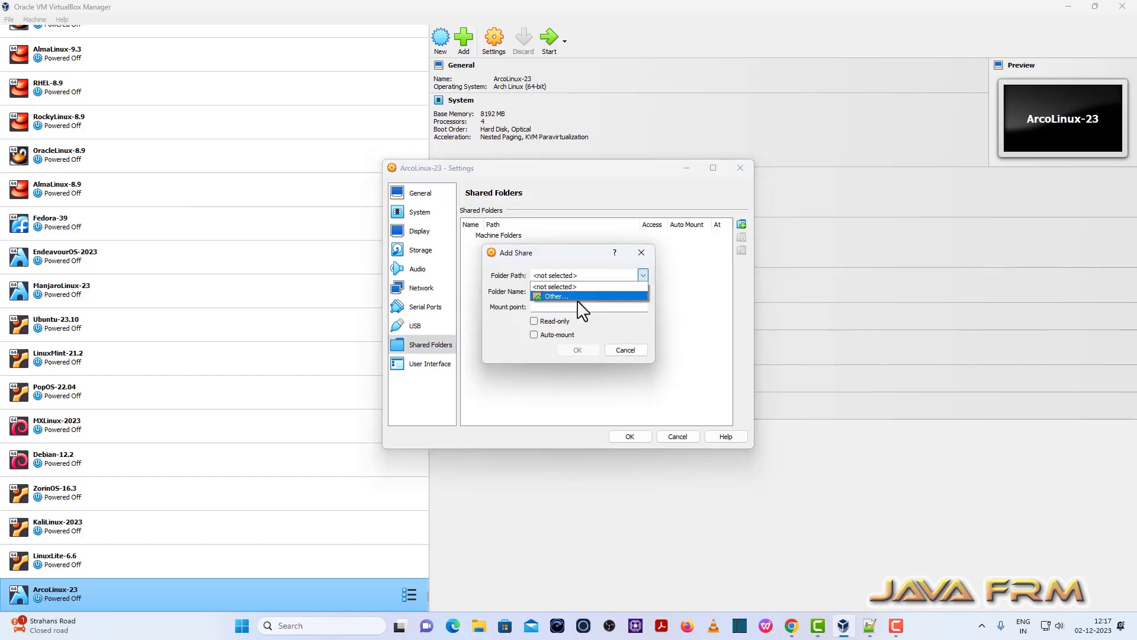
{"action": "left_click", "coordinate": [576, 302]}
{"action": "scroll", "coordinate": [542, 492], "scroll_direction": "down", "scroll_amount": 6}
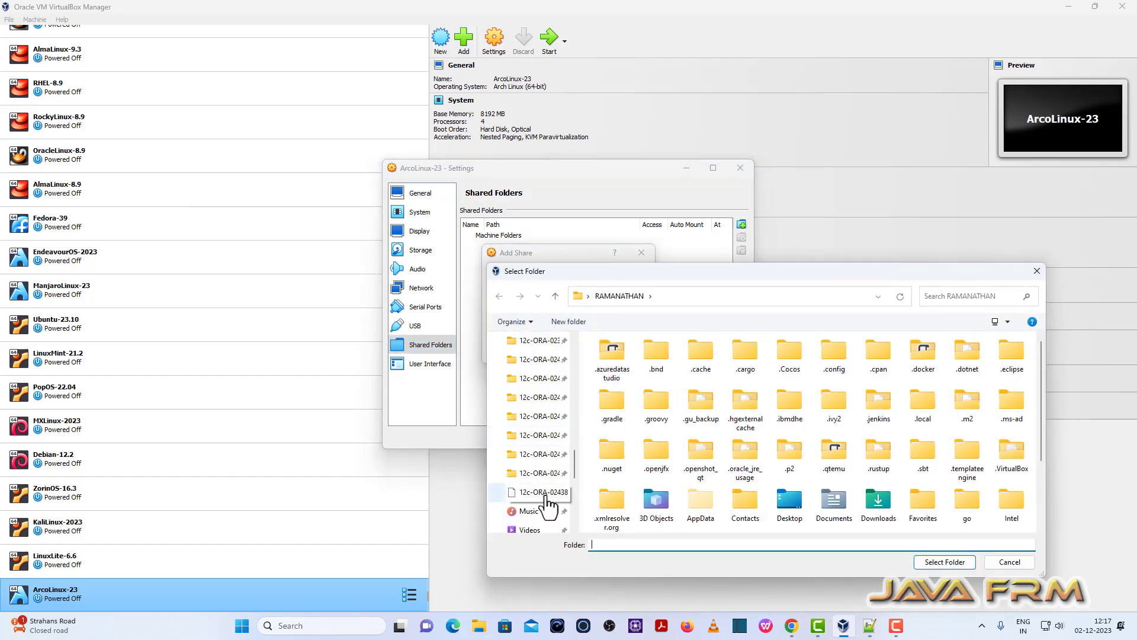
{"action": "left_click", "coordinate": [546, 473]}
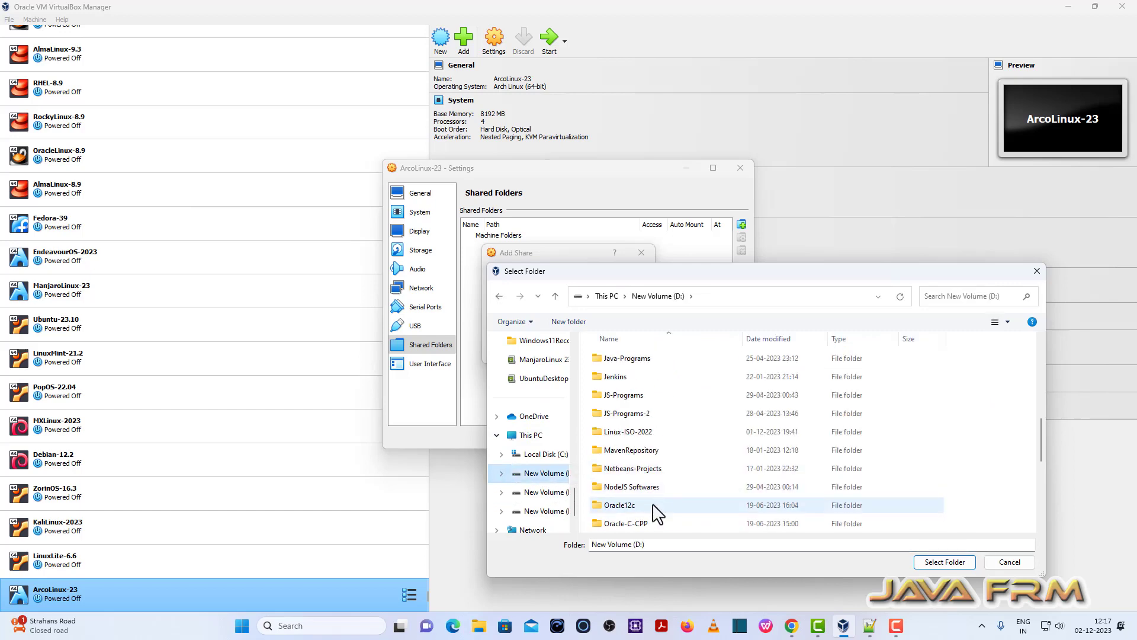
{"action": "left_click", "coordinate": [640, 433]}
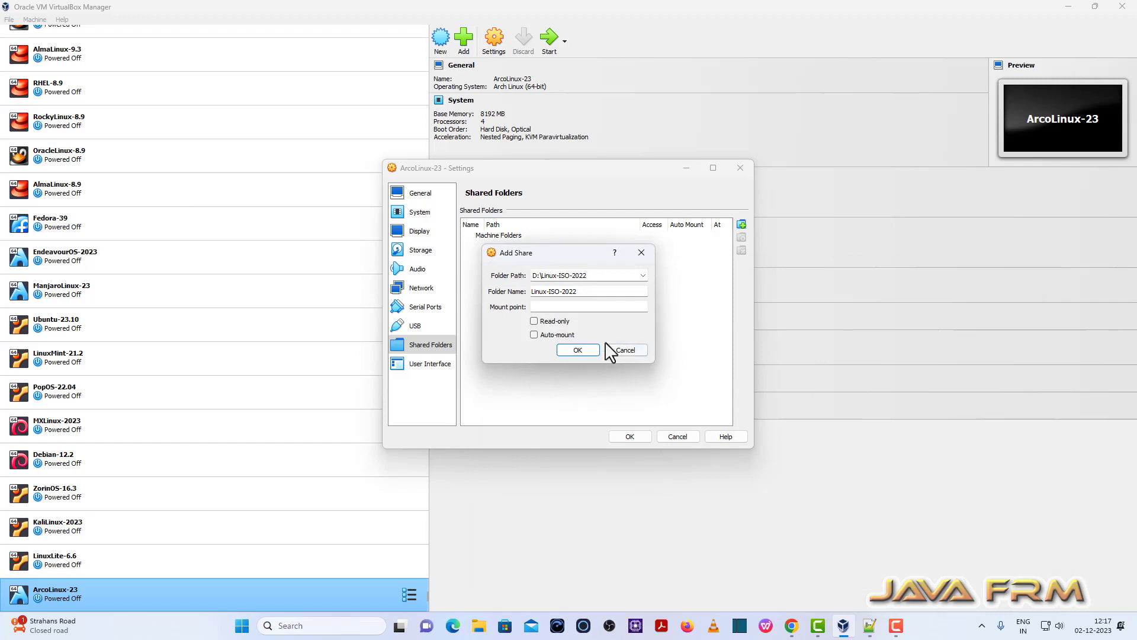
{"action": "left_click", "coordinate": [562, 335]}
{"action": "left_click", "coordinate": [585, 352]}
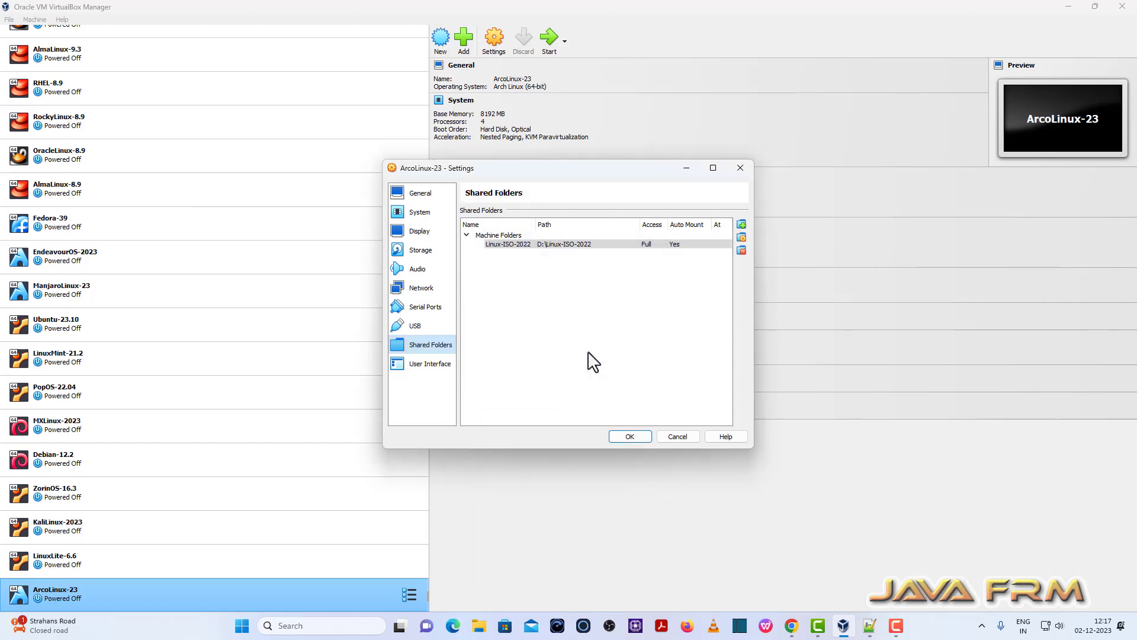
{"action": "left_click", "coordinate": [641, 437]}
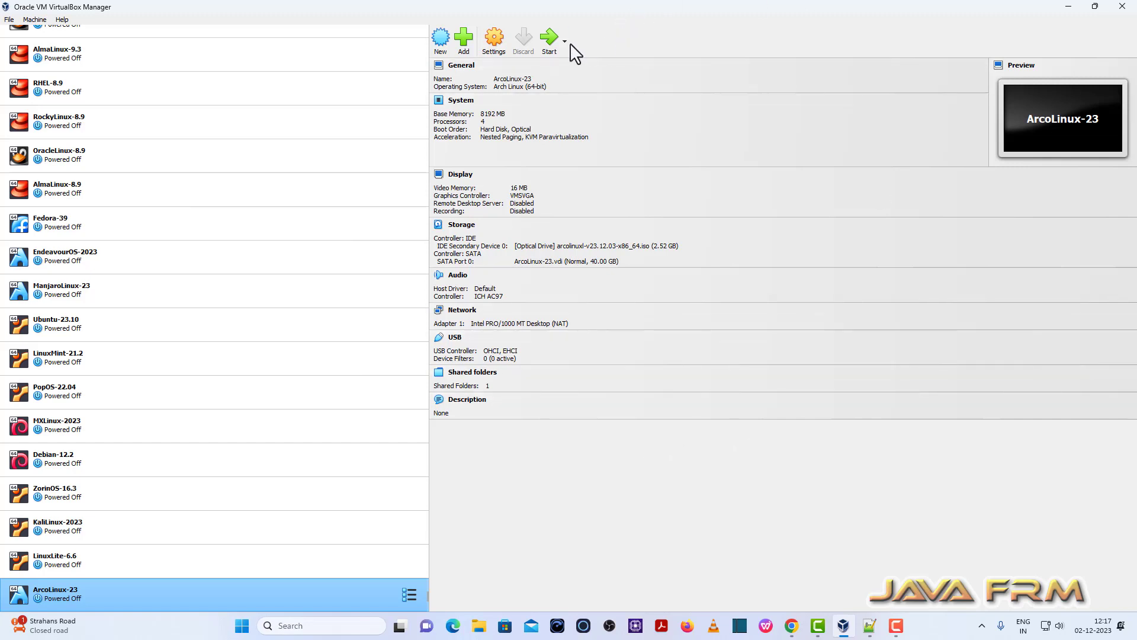
Boot ArcoLinux-23, launch Sublime Text, and dismiss its update notice.
{"action": "left_click", "coordinate": [554, 46]}
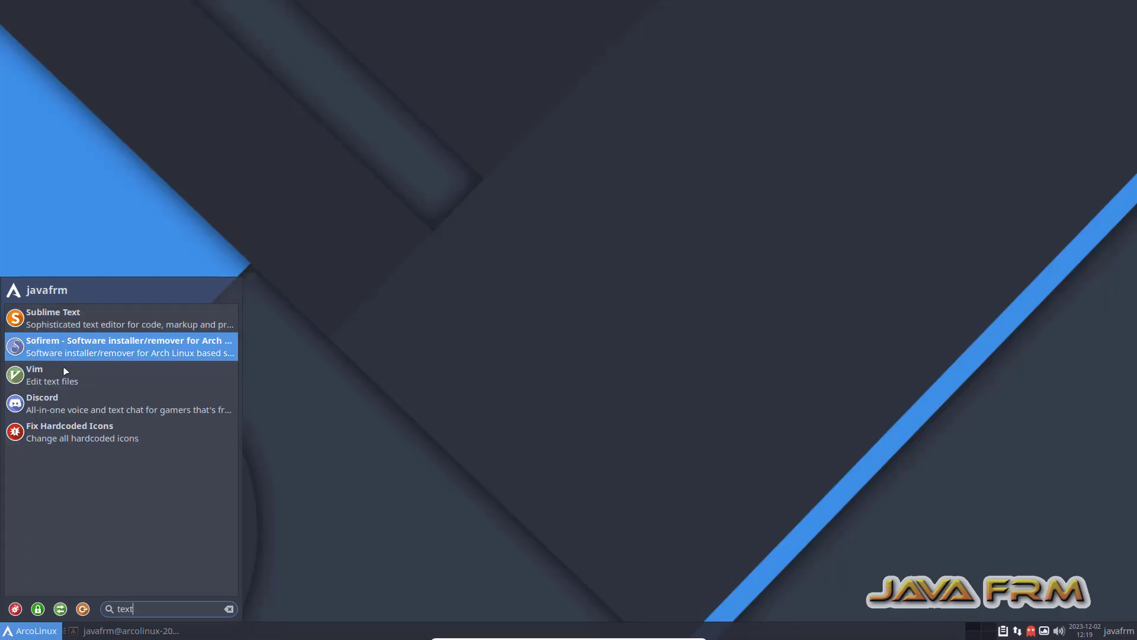
{"action": "left_click", "coordinate": [82, 330]}
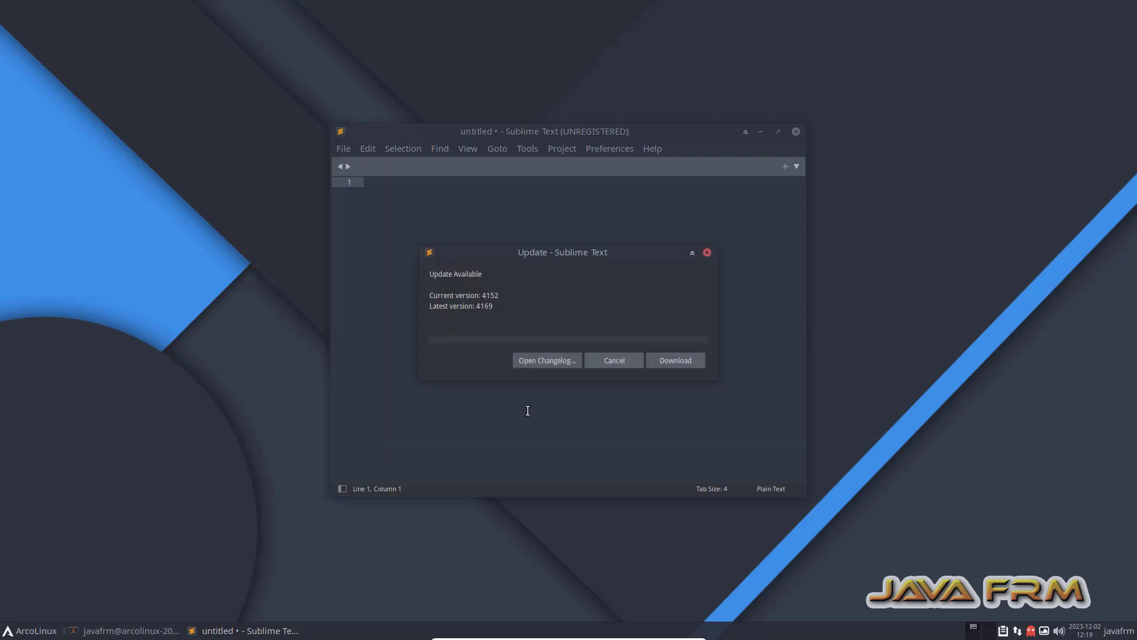
{"action": "left_click", "coordinate": [629, 359]}
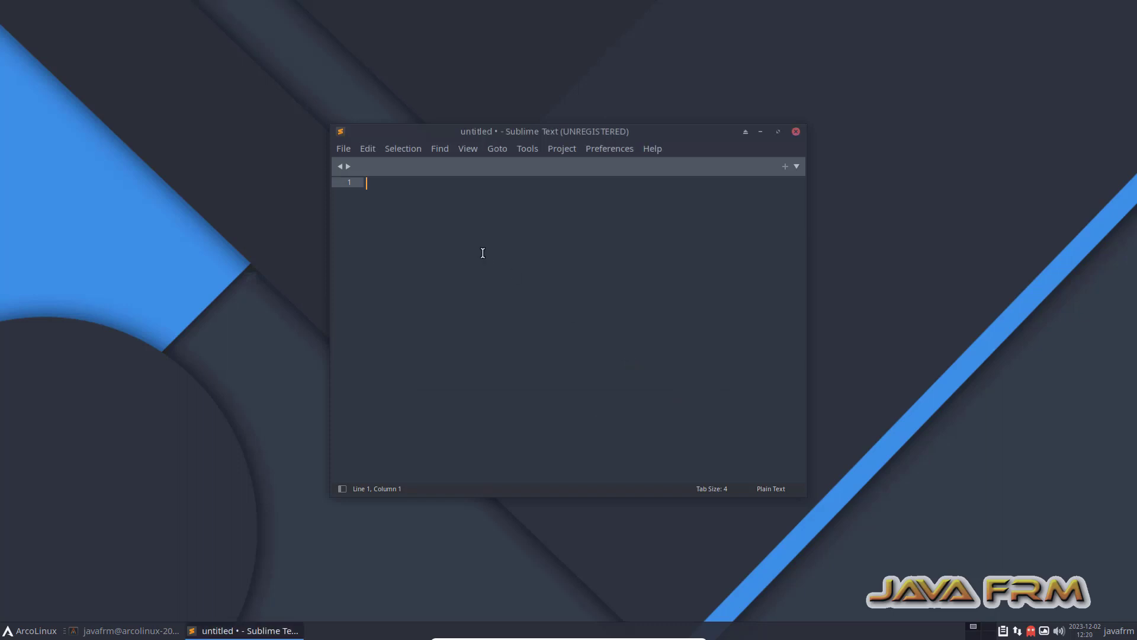
Type 'welcome' and 'from arco linux', copy all three lines, and minimize Sublime Text.
{"action": "type", "text": "welcome"}
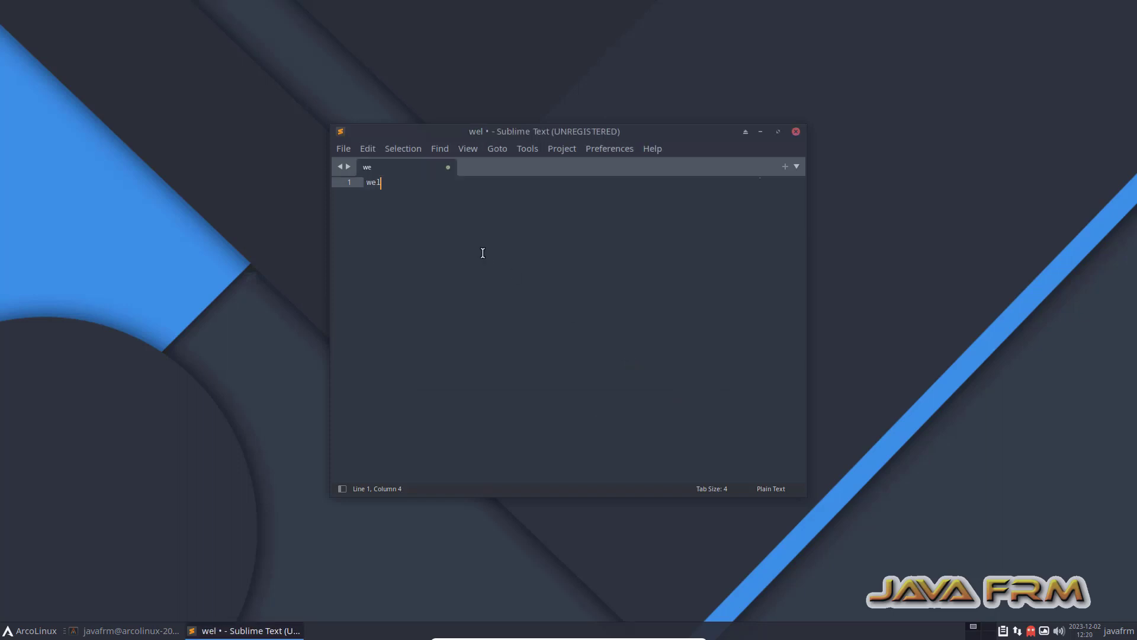
{"action": "key", "text": "Return"}
{"action": "key", "text": "Return"}
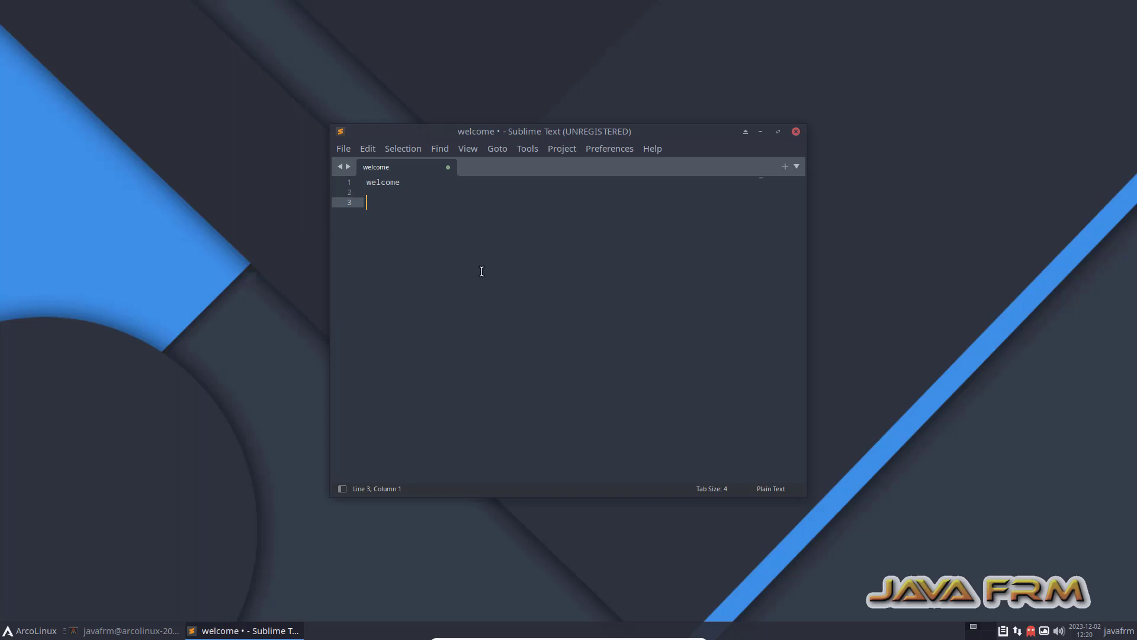
{"action": "type", "text": "from  arco linux"}
{"action": "left_click_drag", "start_coordinate": [450, 209], "coordinate": [363, 169]}
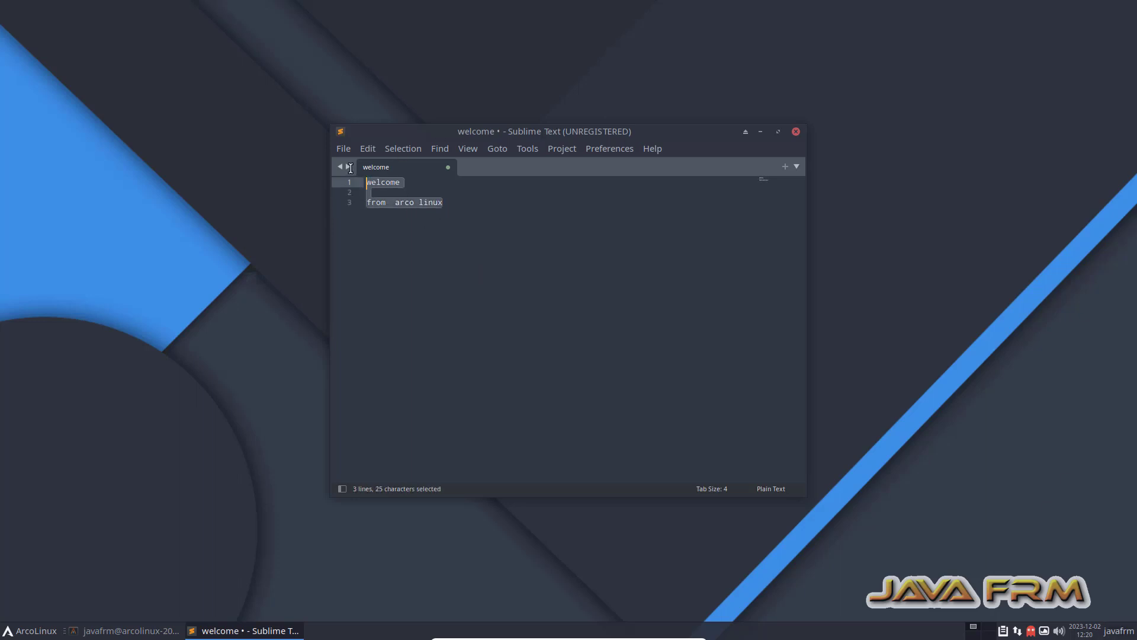
{"action": "right_click", "coordinate": [382, 204]}
{"action": "left_click", "coordinate": [421, 258]}
{"action": "left_click", "coordinate": [761, 132]}
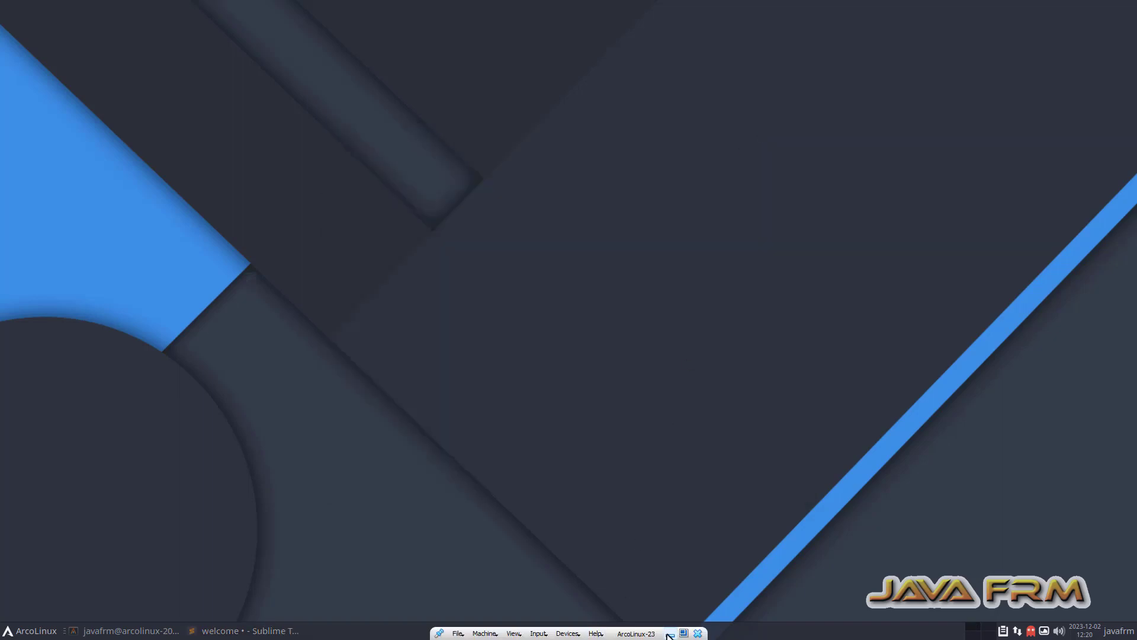
Paste the text copied from the guest into host Notepad++ after line 213.
{"action": "left_click", "coordinate": [669, 633]}
{"action": "key", "text": "Return"}
{"action": "key", "text": "Return"}
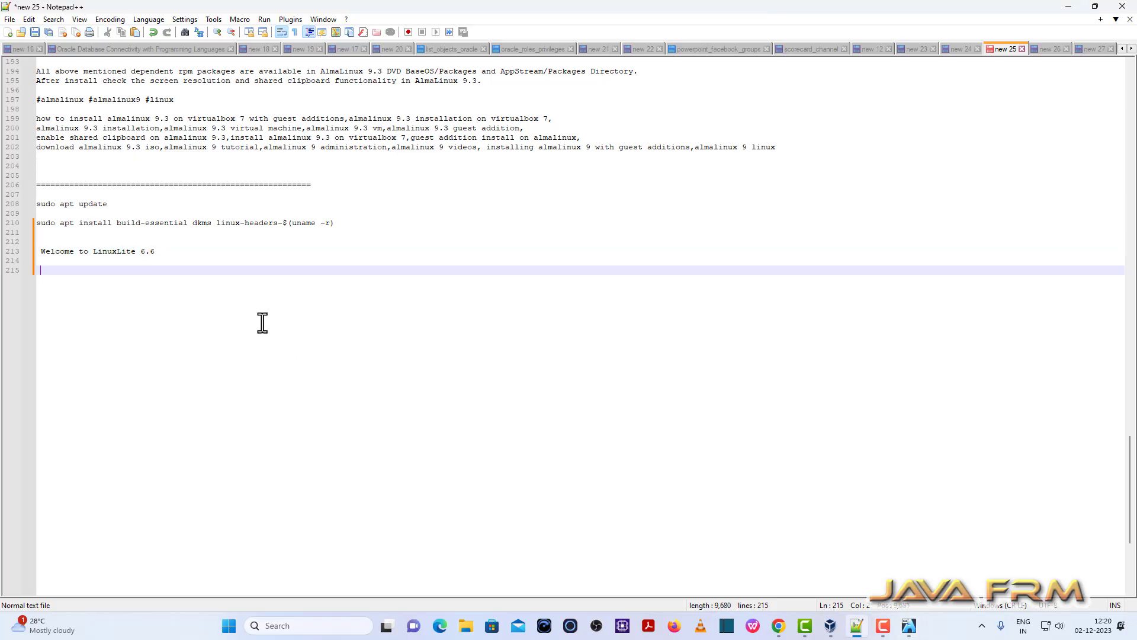
{"action": "right_click", "coordinate": [261, 320]}
{"action": "left_click", "coordinate": [299, 356]}
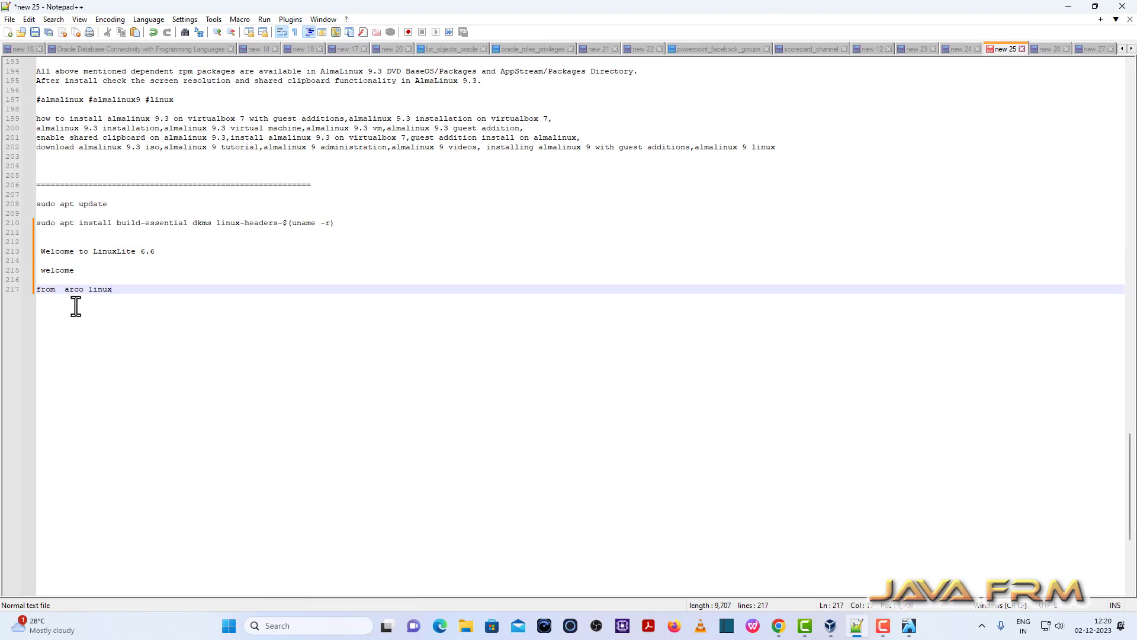
{"action": "left_click_drag", "start_coordinate": [118, 291], "coordinate": [8, 259]}
{"action": "left_click", "coordinate": [242, 336]}
Type and copy 'Welcome from Windows 11', then return to Sublime Text in the VM.
{"action": "key", "text": "Return"}
{"action": "key", "text": "Return"}
{"action": "key", "text": "Return"}
{"action": "key", "text": "Return"}
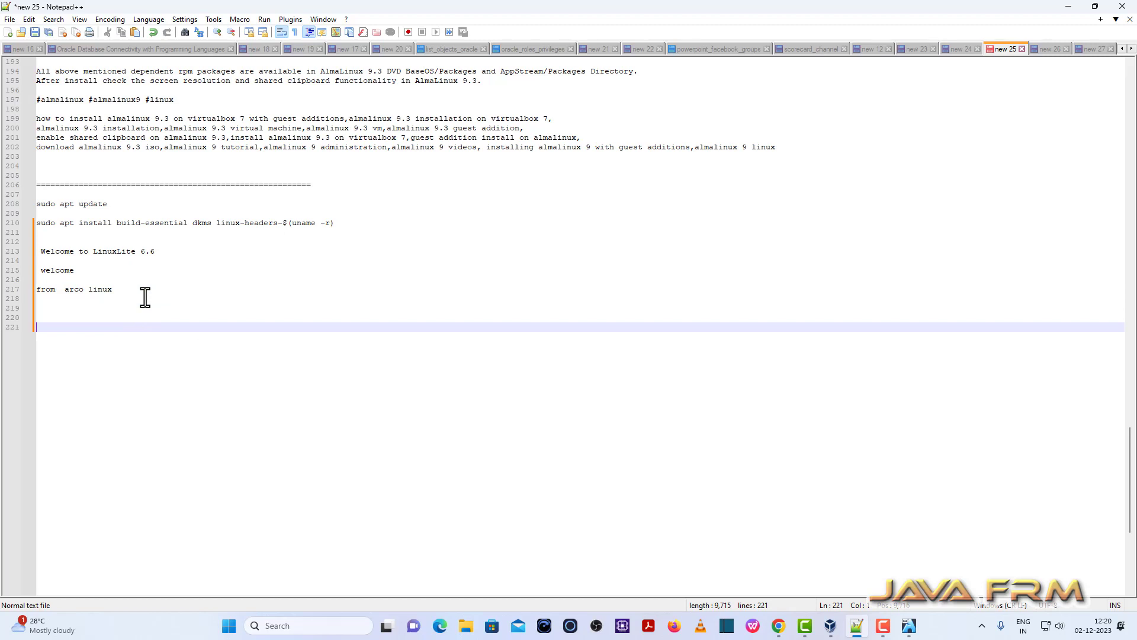
{"action": "type", "text": "Welcome f"}
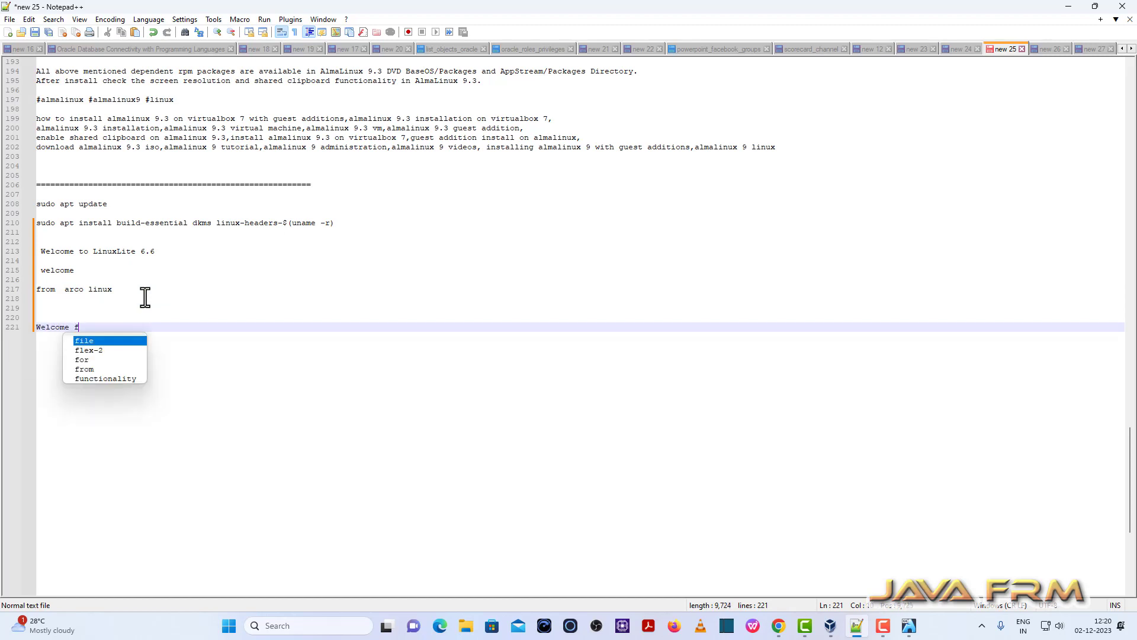
{"action": "type", "text": "rom Windows"}
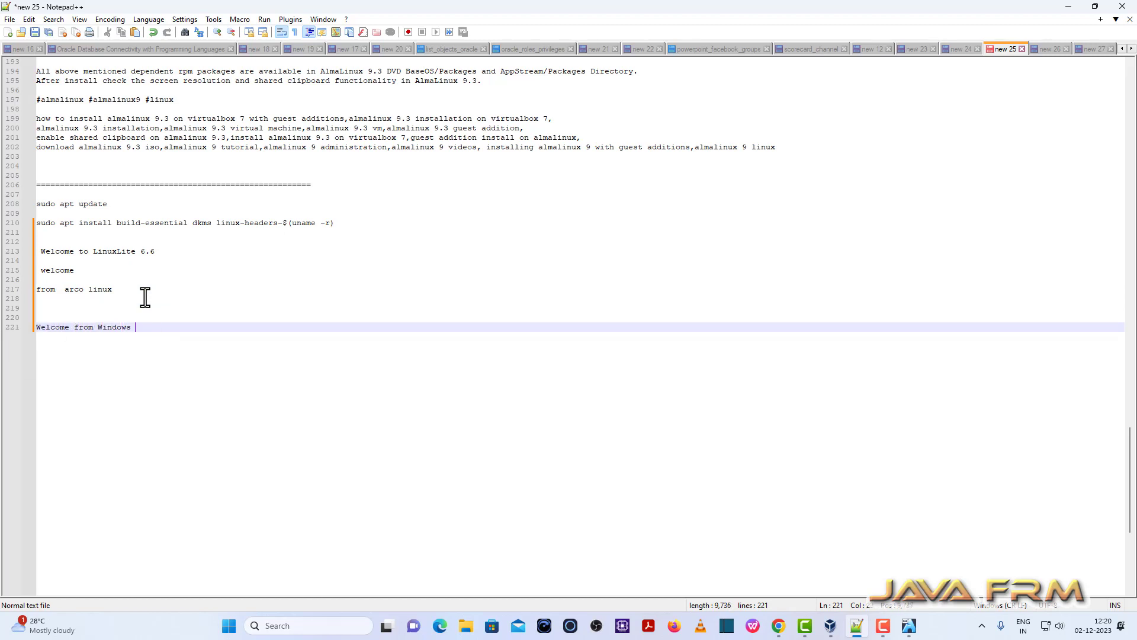
{"action": "type", "text": " 11"}
{"action": "left_click", "coordinate": [28, 327]}
{"action": "right_click", "coordinate": [55, 332]}
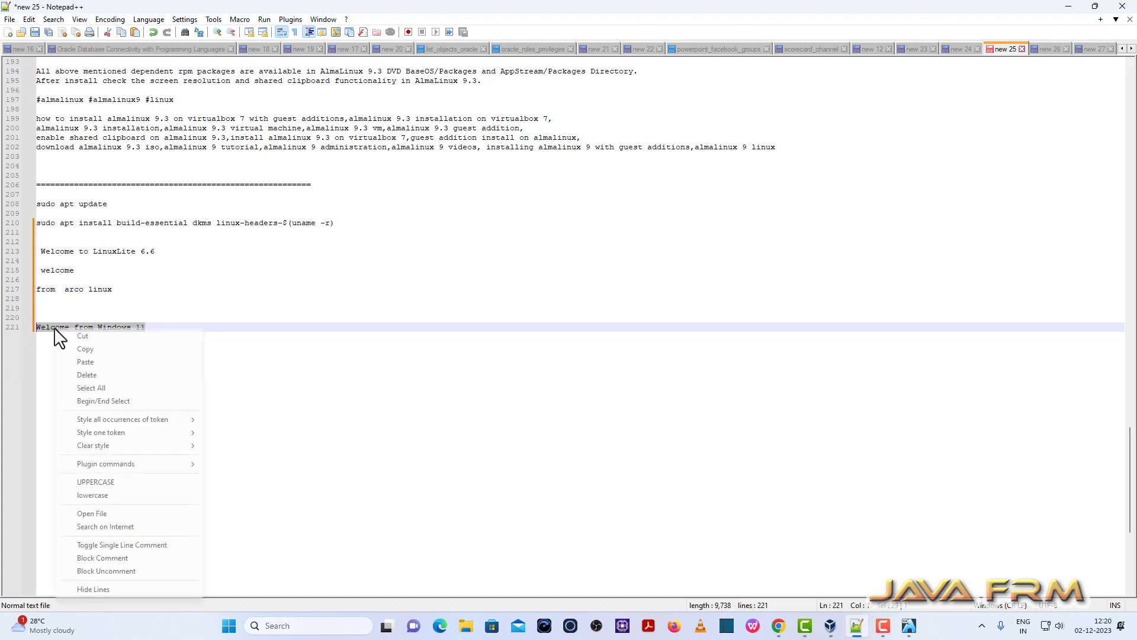
{"action": "left_click", "coordinate": [78, 350]}
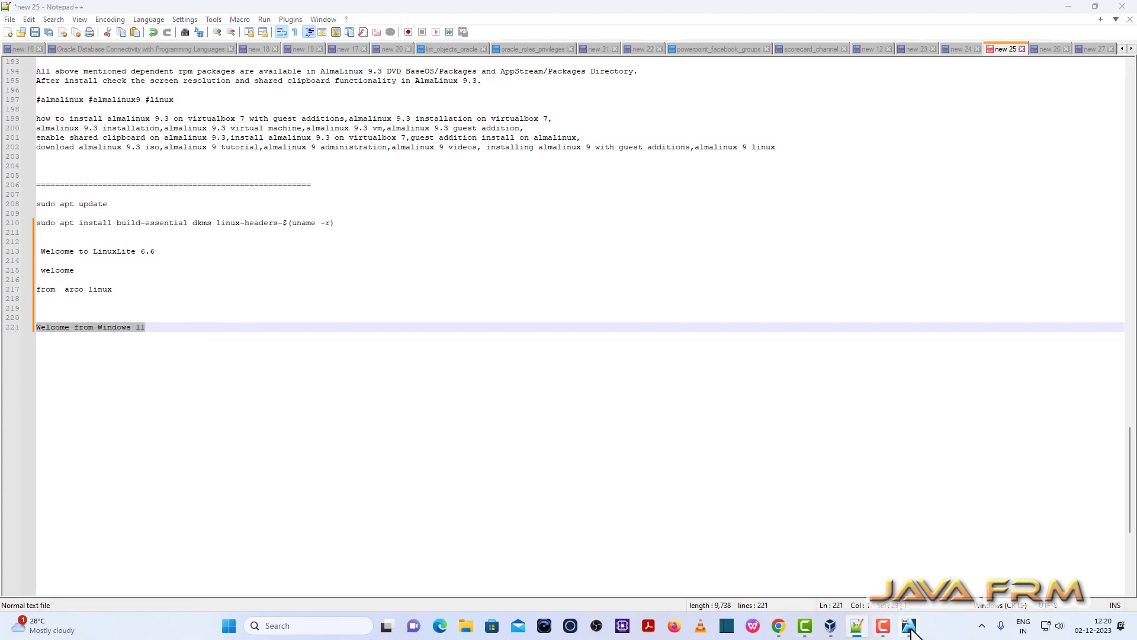
{"action": "left_click", "coordinate": [882, 626]}
{"action": "left_click", "coordinate": [247, 630]}
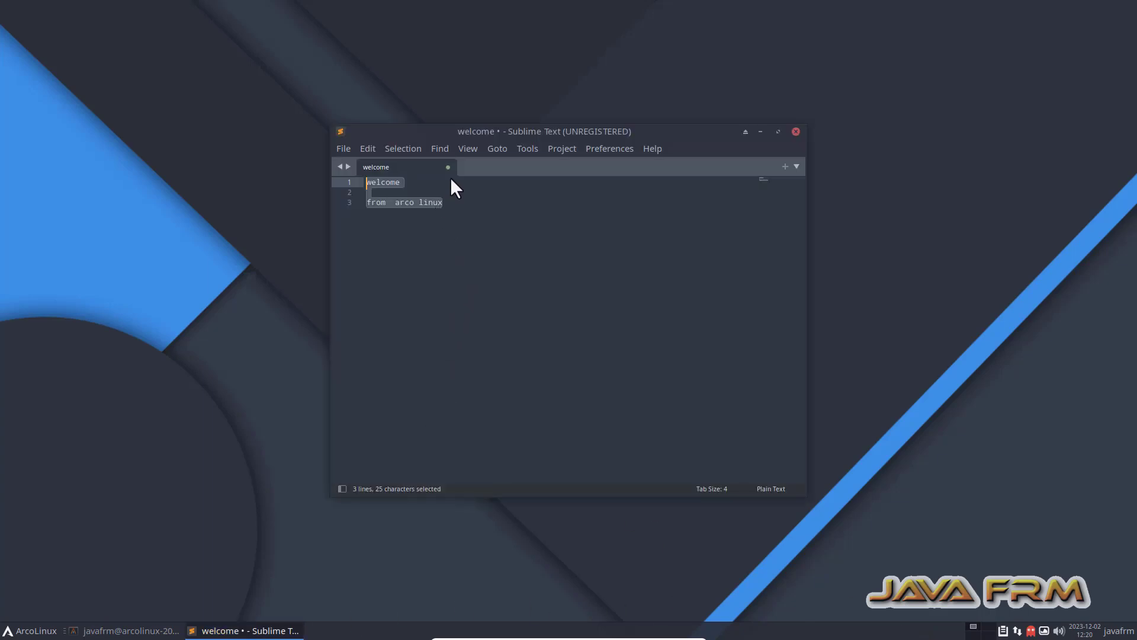
Paste 'Welcome from Windows 11' into a new tab, close it unsaved, and quit Sublime Text.
{"action": "left_click", "coordinate": [784, 166]}
{"action": "right_click", "coordinate": [433, 237]}
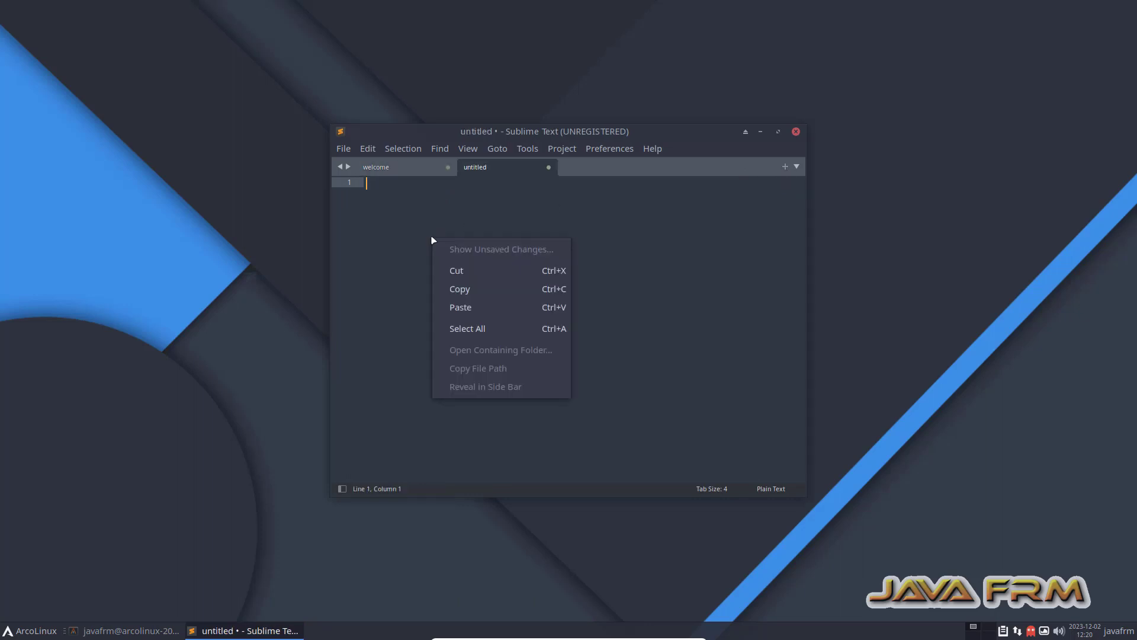
{"action": "left_click", "coordinate": [485, 310]}
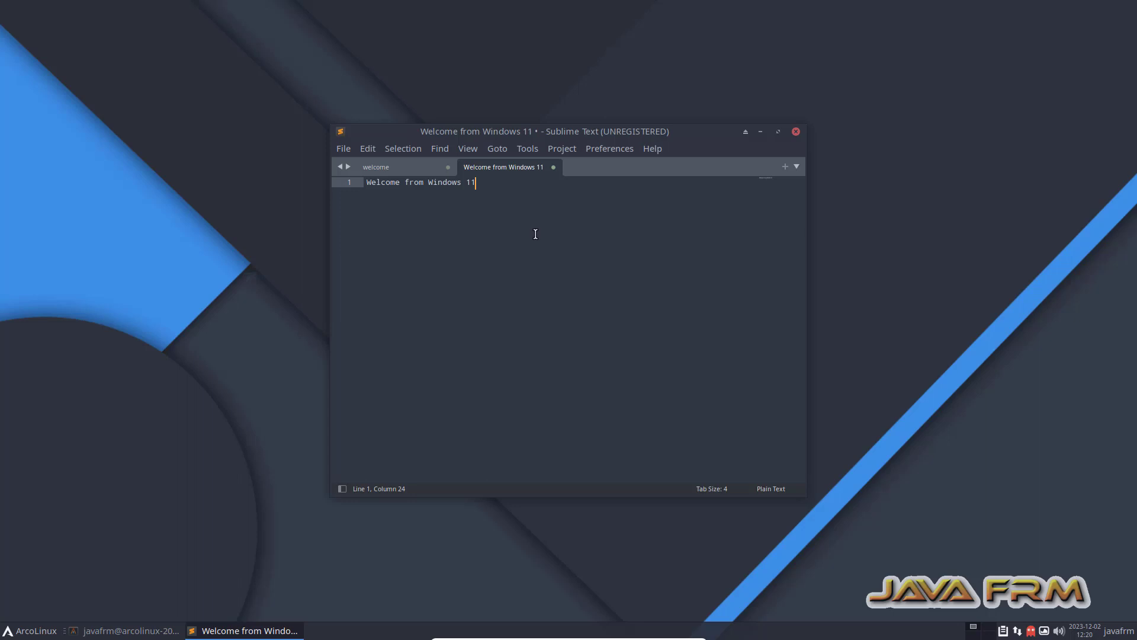
{"action": "left_click", "coordinate": [554, 168]}
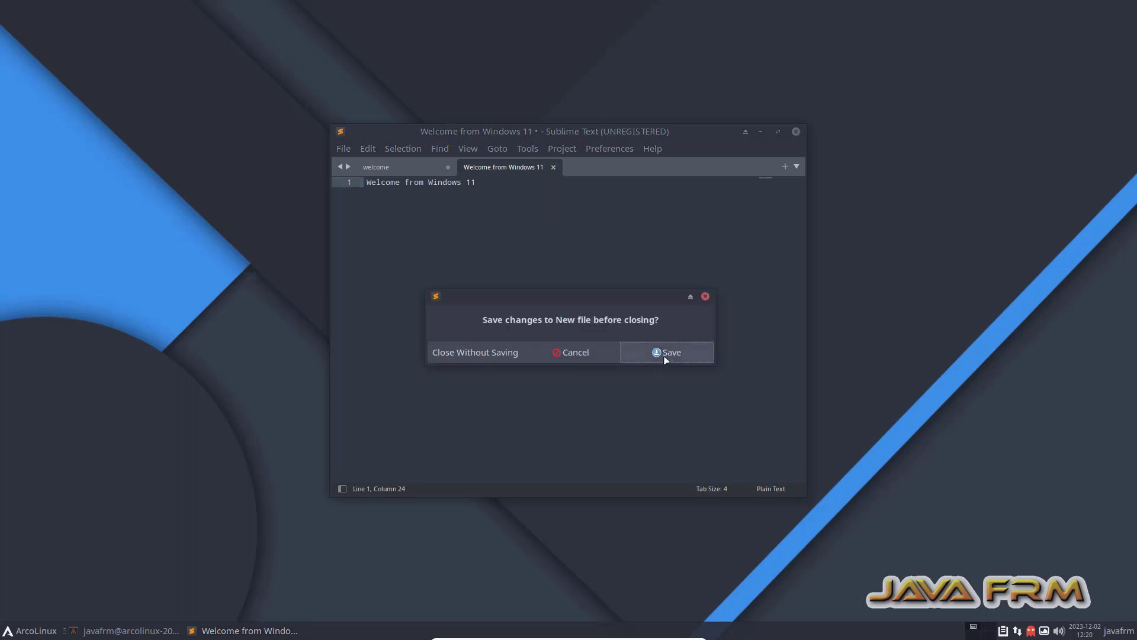
{"action": "left_click", "coordinate": [498, 353]}
{"action": "left_click", "coordinate": [796, 132]}
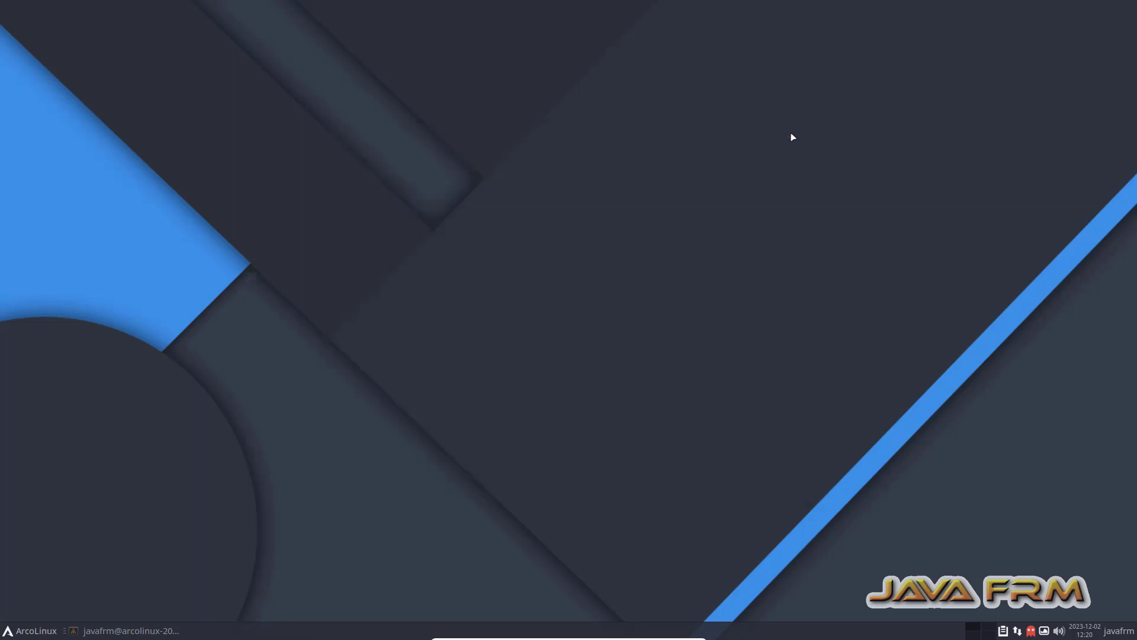
Open Thunar and try sf_Linux-ISO-2022, dismissing the permission and terminal launch errors.
{"action": "left_click", "coordinate": [36, 632]}
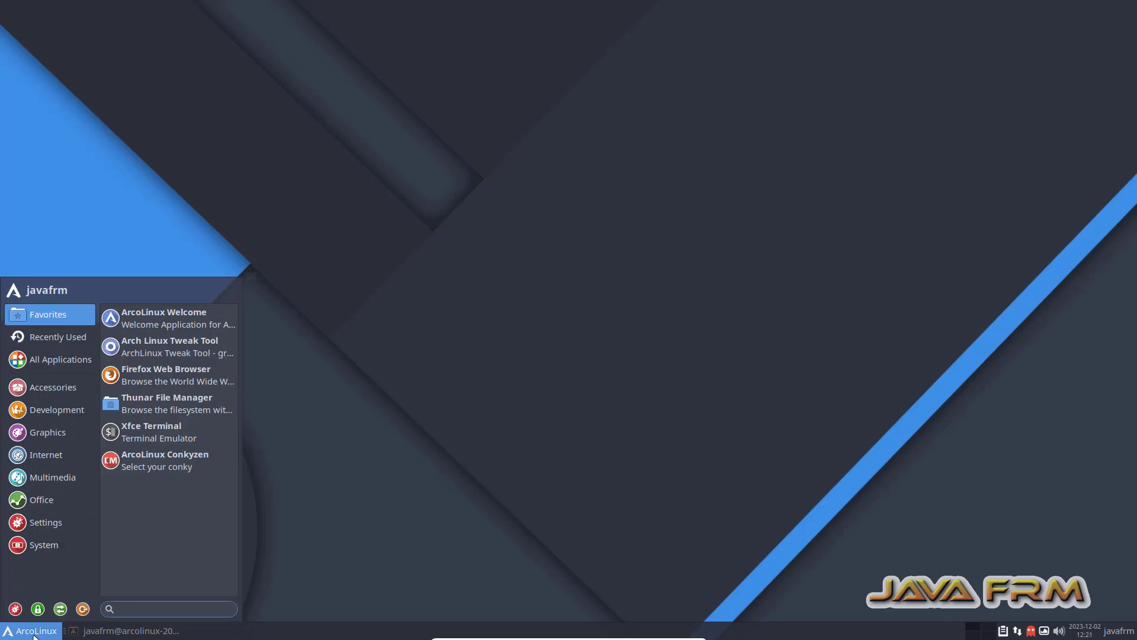
{"action": "left_click", "coordinate": [134, 406]}
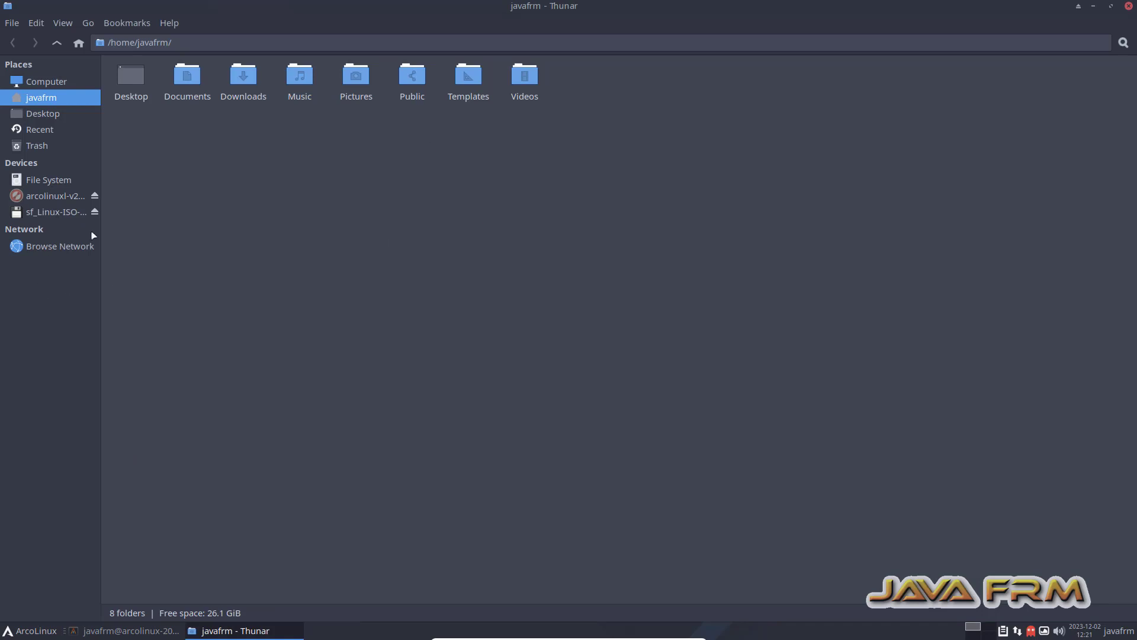
{"action": "left_click_drag", "start_coordinate": [102, 179], "coordinate": [235, 193]}
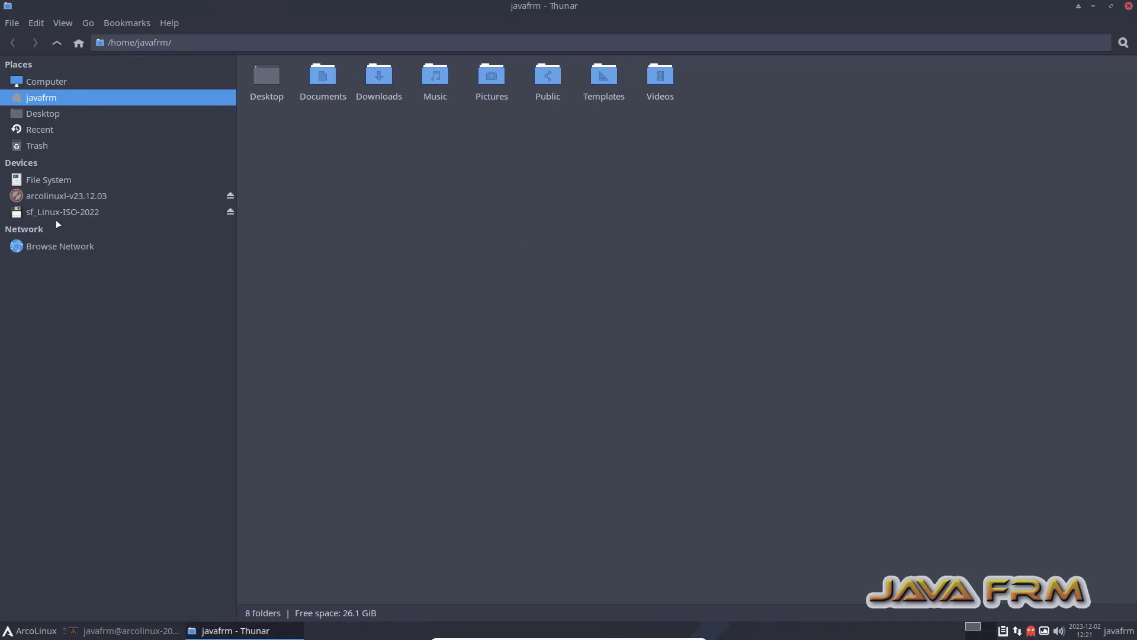
{"action": "left_click", "coordinate": [58, 218]}
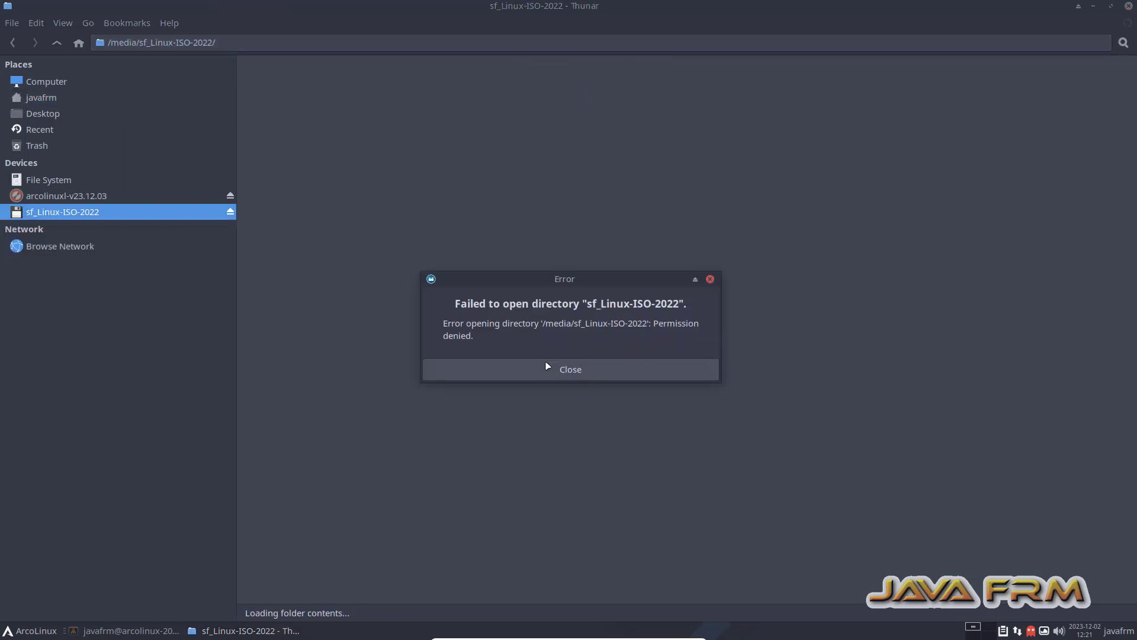
{"action": "left_click", "coordinate": [573, 370]}
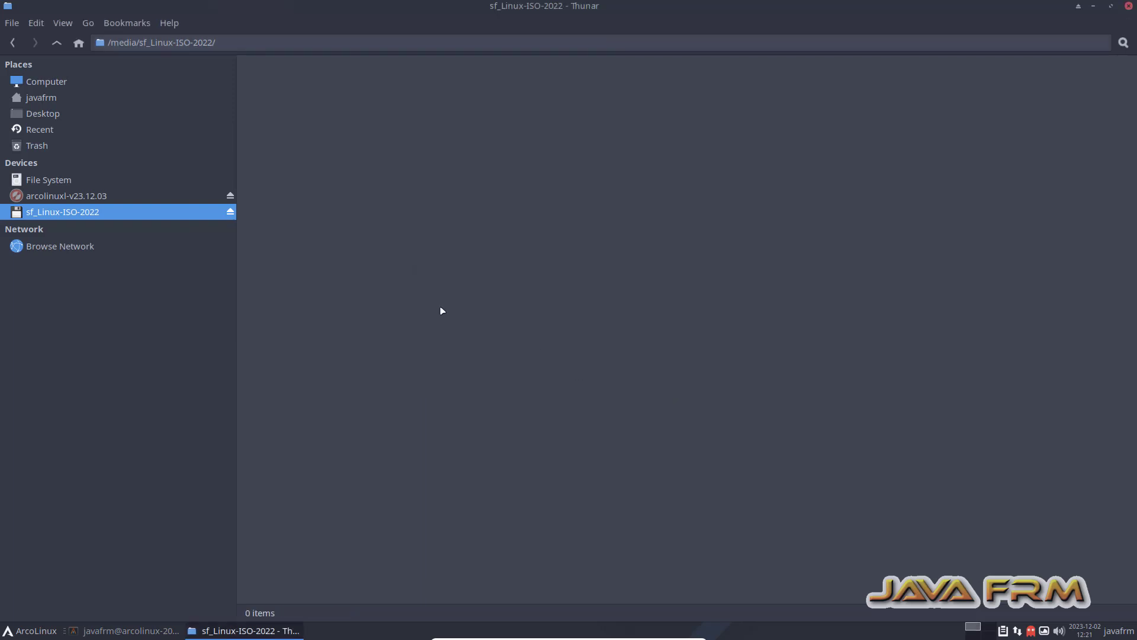
{"action": "right_click", "coordinate": [374, 160]}
{"action": "left_click", "coordinate": [424, 233]}
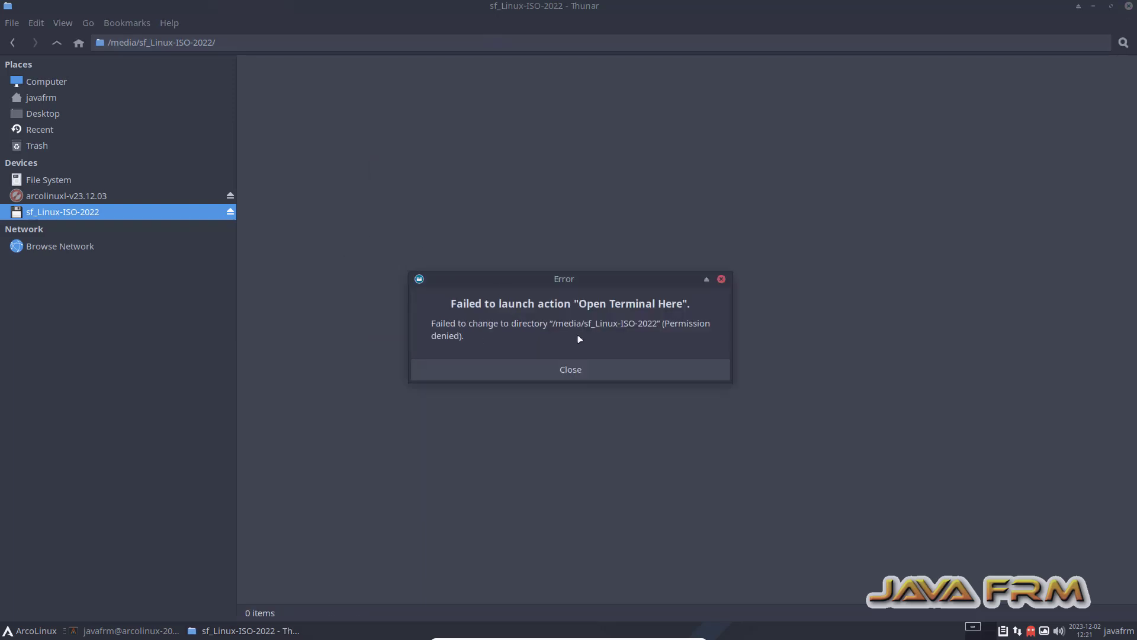
{"action": "left_click", "coordinate": [578, 364]}
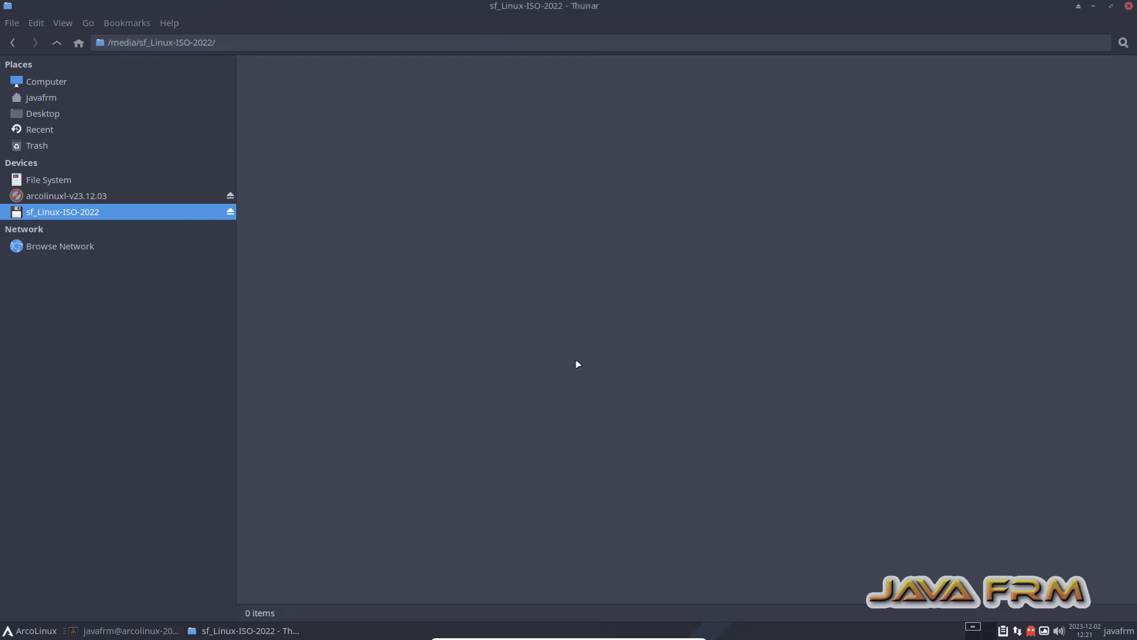
Open a terminal at the File System root from Thunar's context menu.
{"action": "left_click", "coordinate": [47, 87]}
{"action": "left_click", "coordinate": [38, 181]}
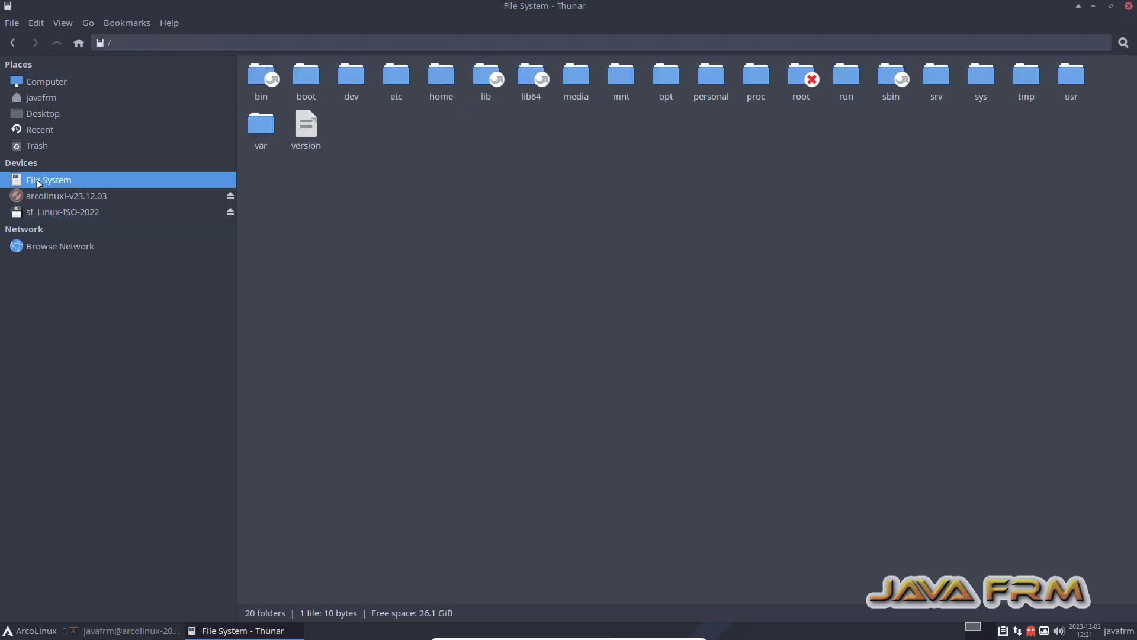
{"action": "right_click", "coordinate": [398, 234]}
{"action": "left_click", "coordinate": [454, 302]}
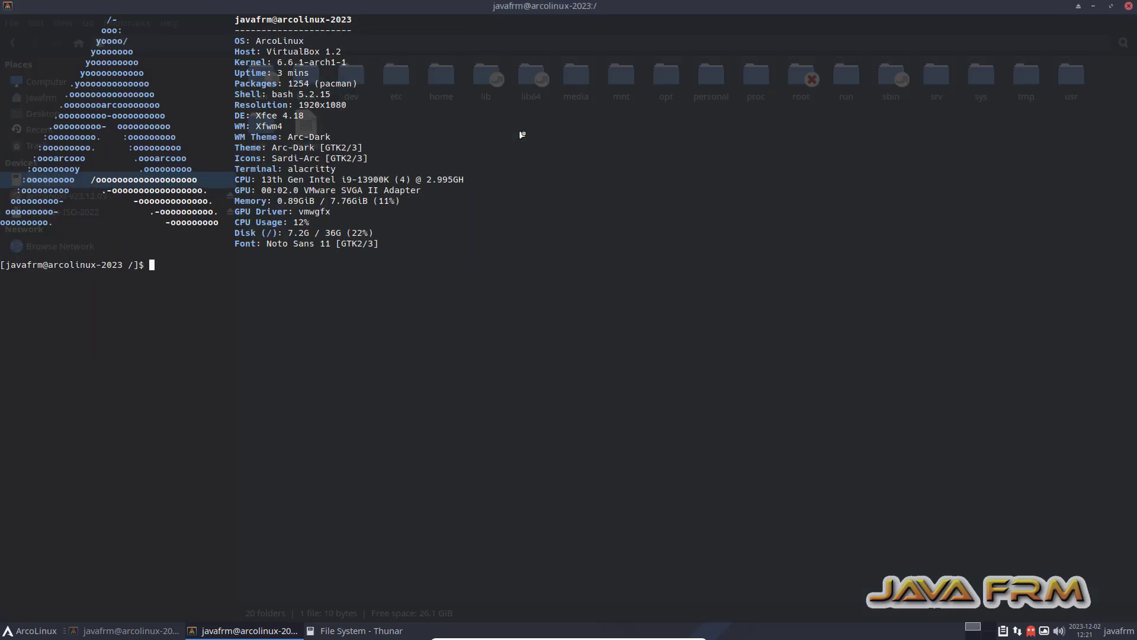
Become root in the Alacritty terminal with su and the root password.
{"action": "type", "text": "su"}
{"action": "key", "text": "Return"}
{"action": "key", "text": "Return"}
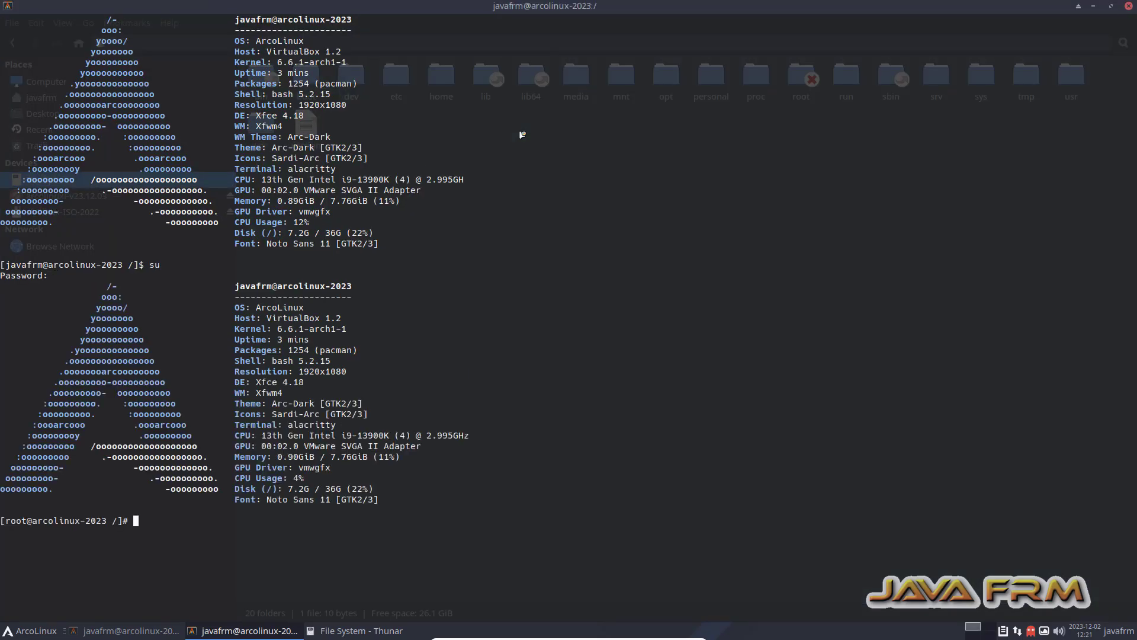
{"action": "type", "text": "clear"}
{"action": "key", "text": "Return"}
{"action": "key", "text": "Return"}
{"action": "key", "text": "Return"}
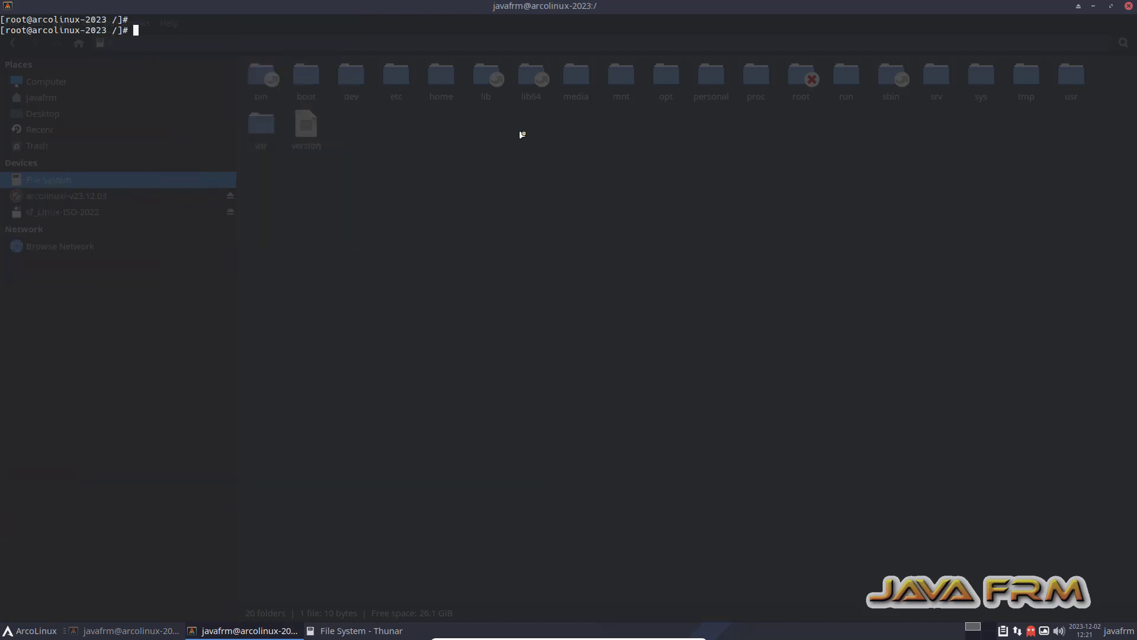
Change into /media and list its contents.
{"action": "type", "text": "cd /med"}
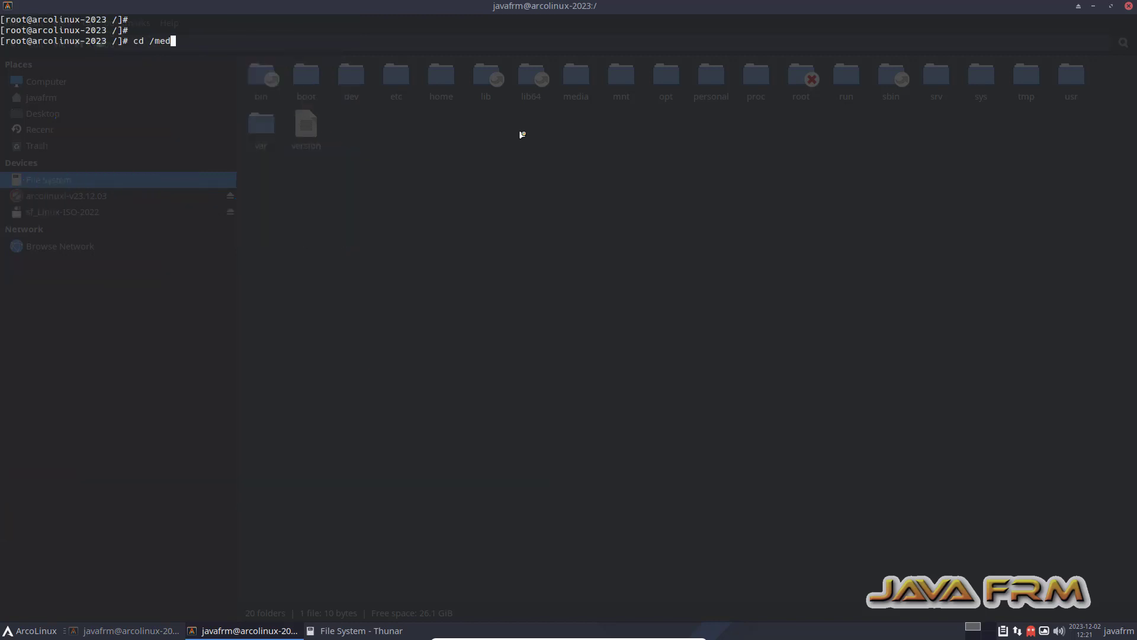
{"action": "key", "text": "Tab"}
{"action": "key", "text": "Return"}
{"action": "type", "text": "ls"}
{"action": "key", "text": "Return"}
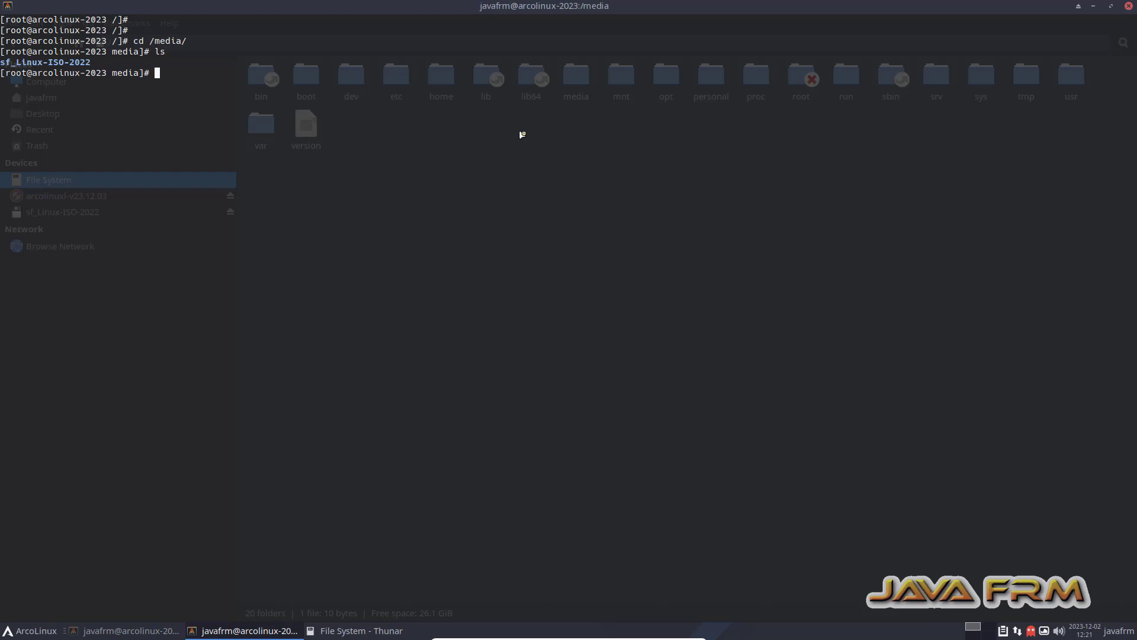
Enter the sf_Linux-ISO-2022 shared folder and list its ISO files.
{"action": "type", "text": "cd sf"}
{"action": "key", "text": "Tab"}
{"action": "key", "text": "Return"}
{"action": "type", "text": "ls"}
{"action": "key", "text": "Return"}
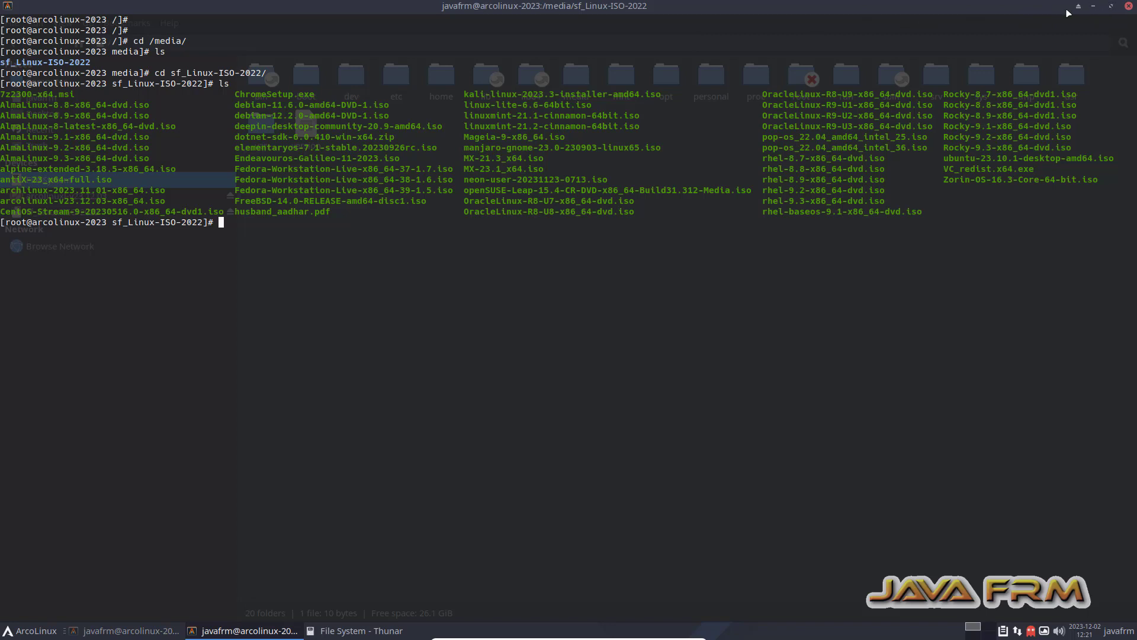
Close the terminal and Thunar, then minimize the VM to reveal the Windows host.
{"action": "right_click", "coordinate": [1015, 9]}
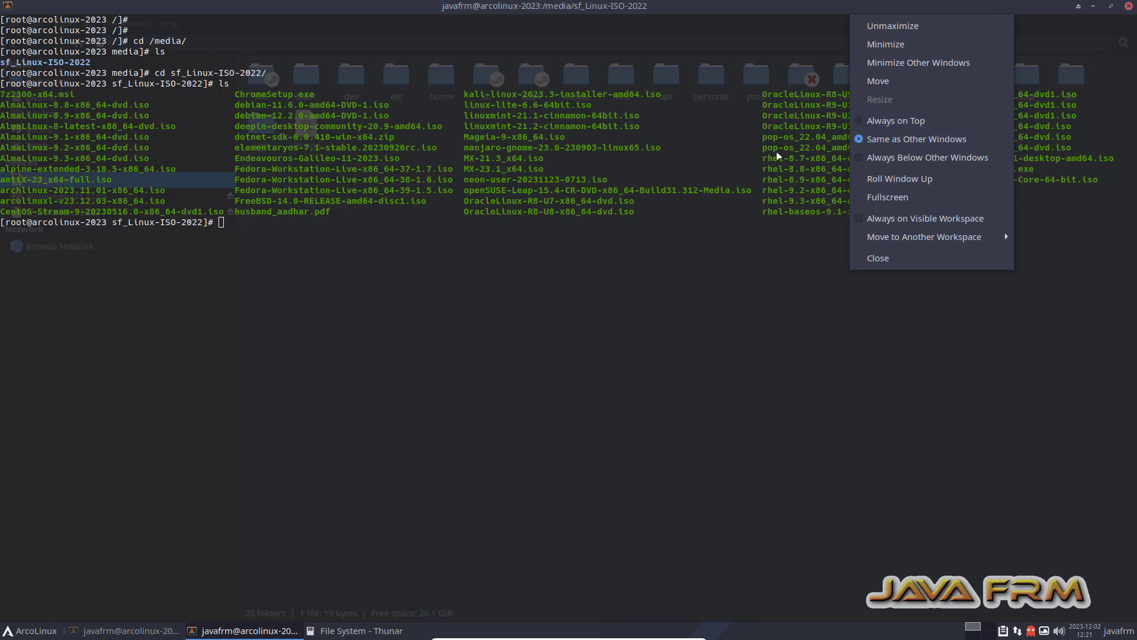
{"action": "left_click", "coordinate": [630, 418]}
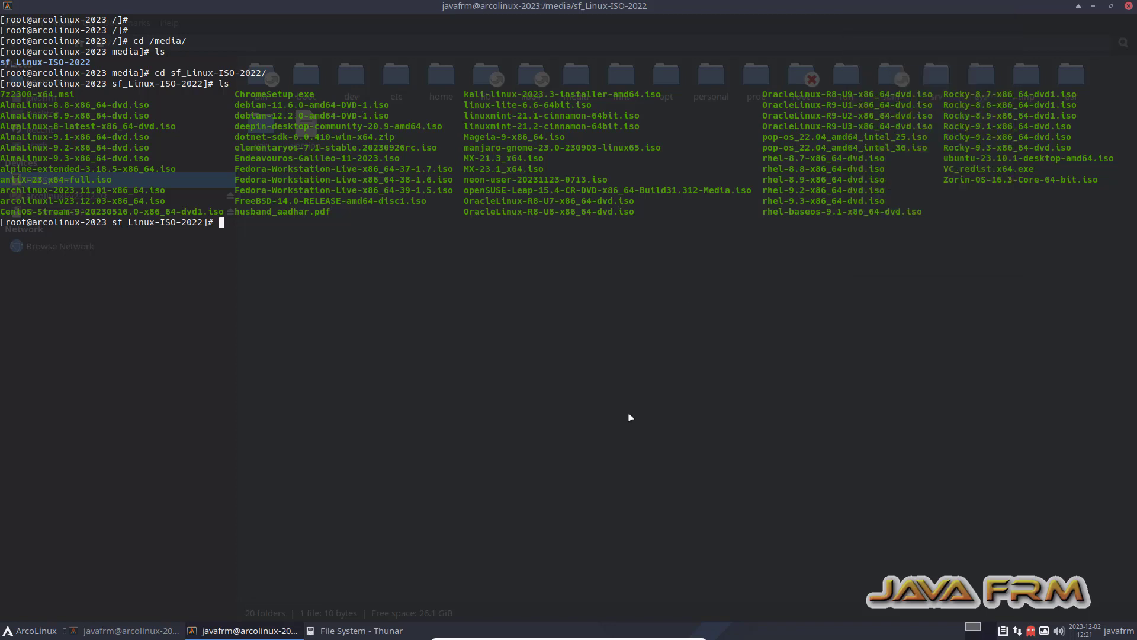
{"action": "left_click", "coordinate": [1130, 6]}
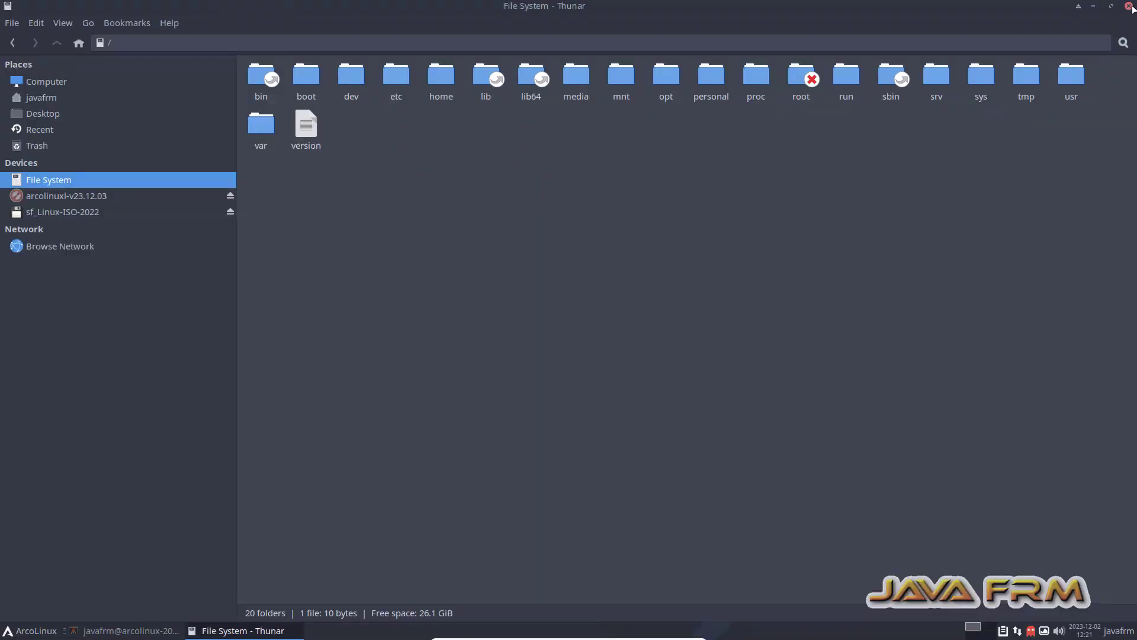
{"action": "left_click", "coordinate": [1129, 7]}
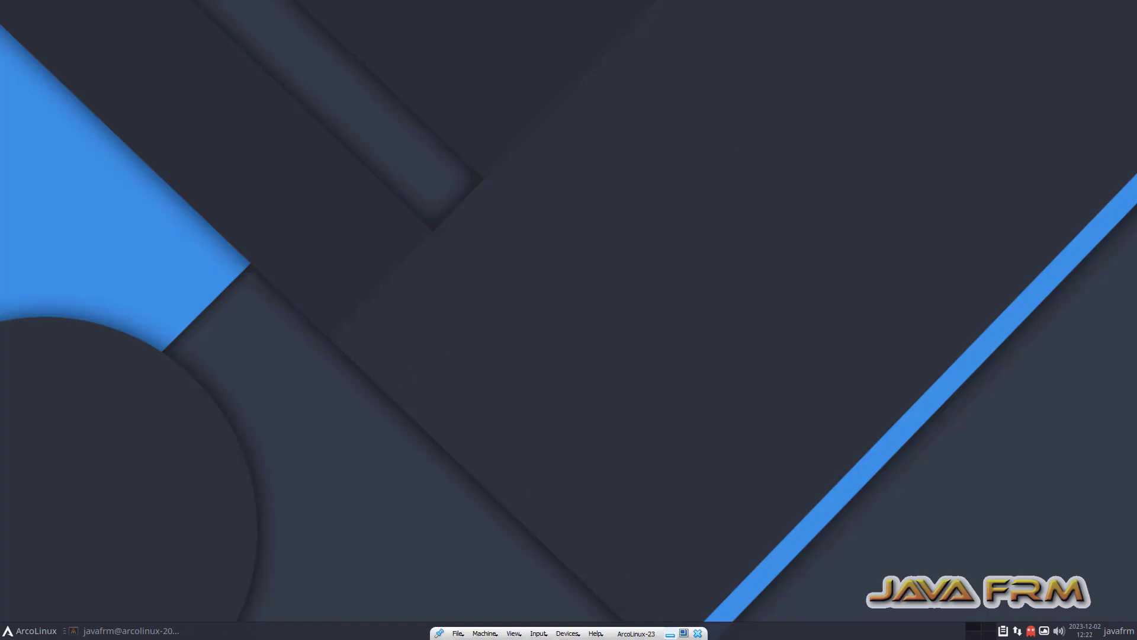
{"action": "left_click", "coordinate": [670, 634]}
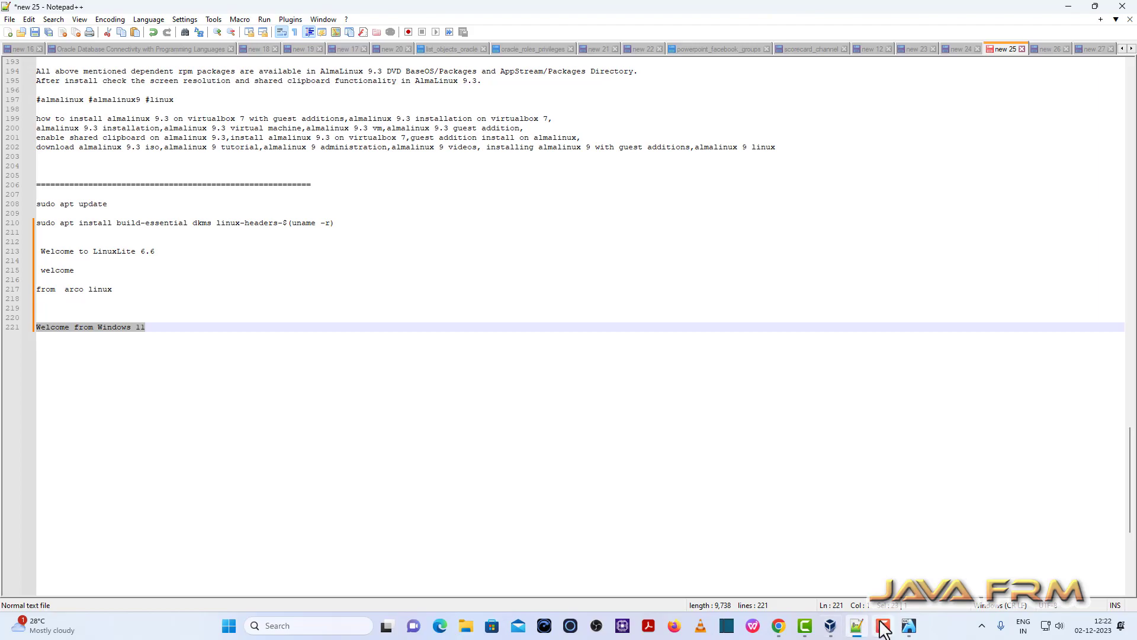